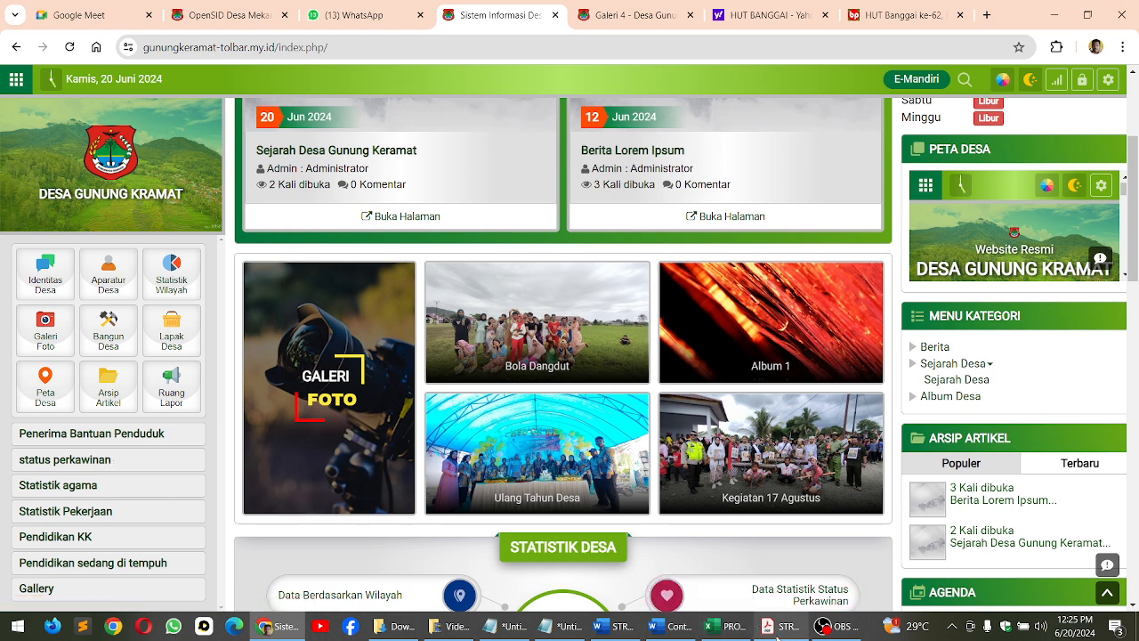
Switch to the STRUKTUR MENU PDF and review the planned village website menu sections, from Profil Desa down to Regulasi
click(778, 636)
scroll(499, 378, up, 8)
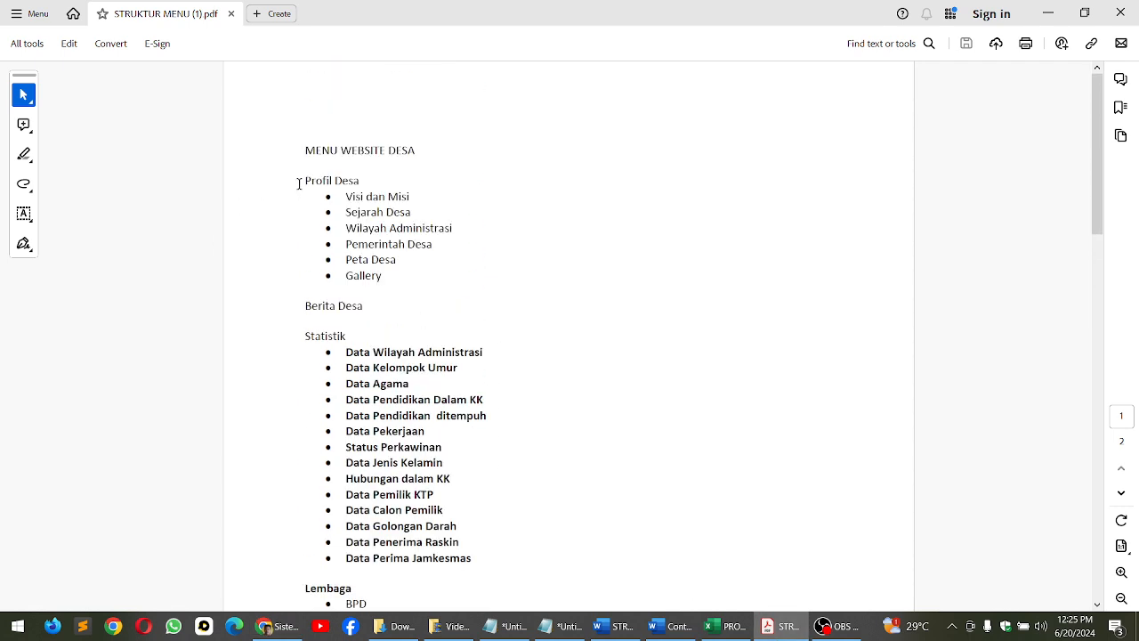
drag(299, 183, 374, 176)
click(465, 302)
drag(361, 254, 429, 280)
click(389, 281)
scroll(396, 297, down, 1)
drag(300, 278, 377, 269)
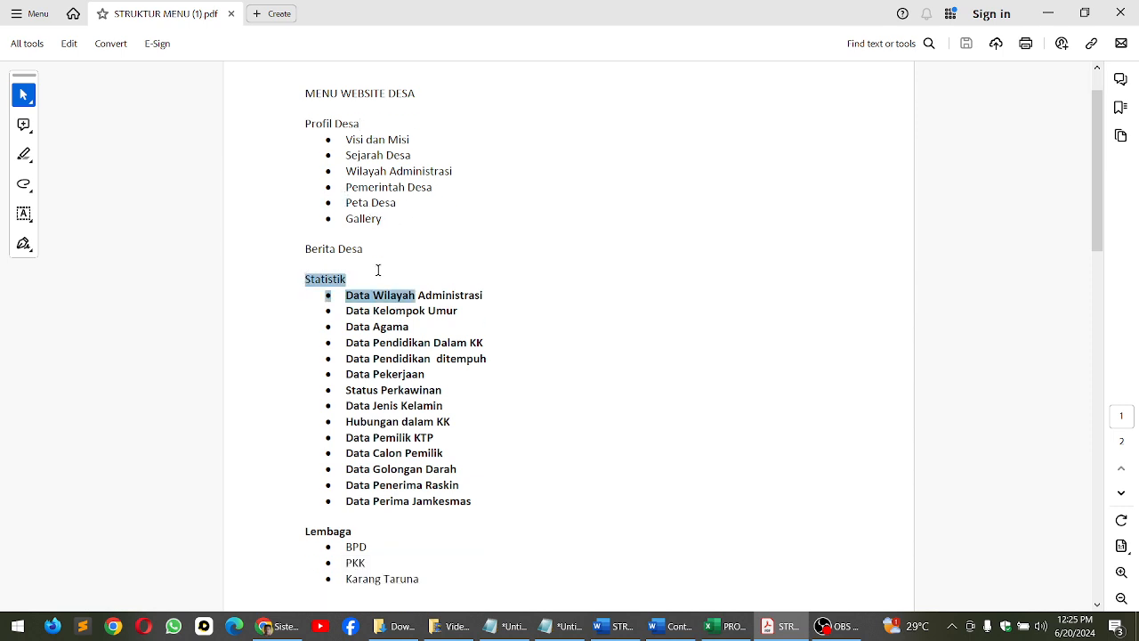
click(459, 420)
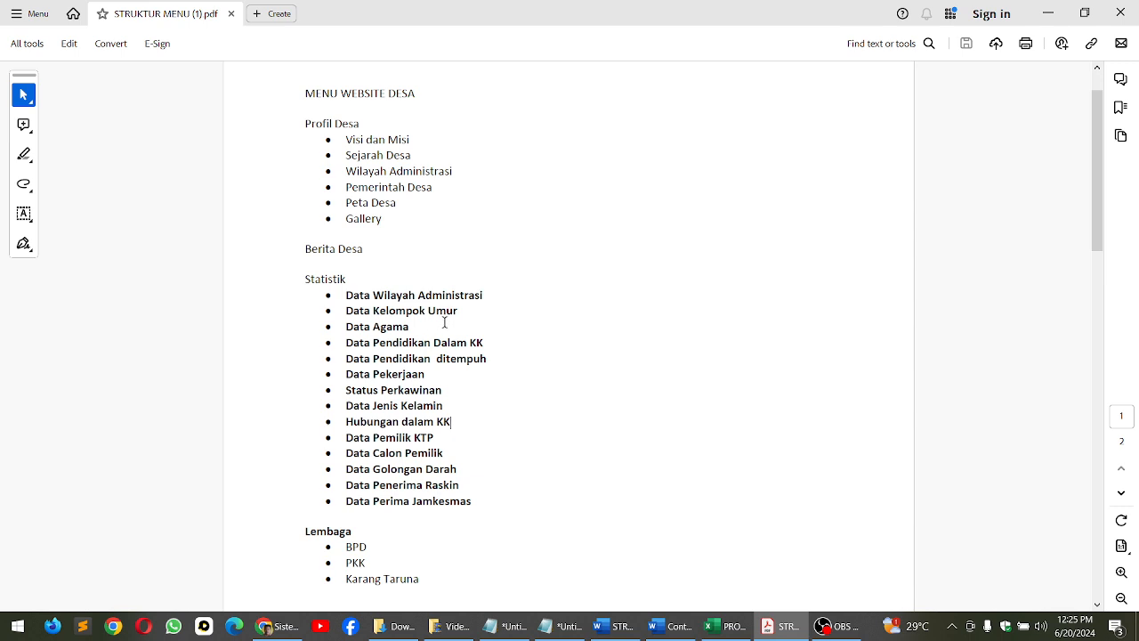
scroll(447, 399, down, 3)
scroll(452, 386, up, 2)
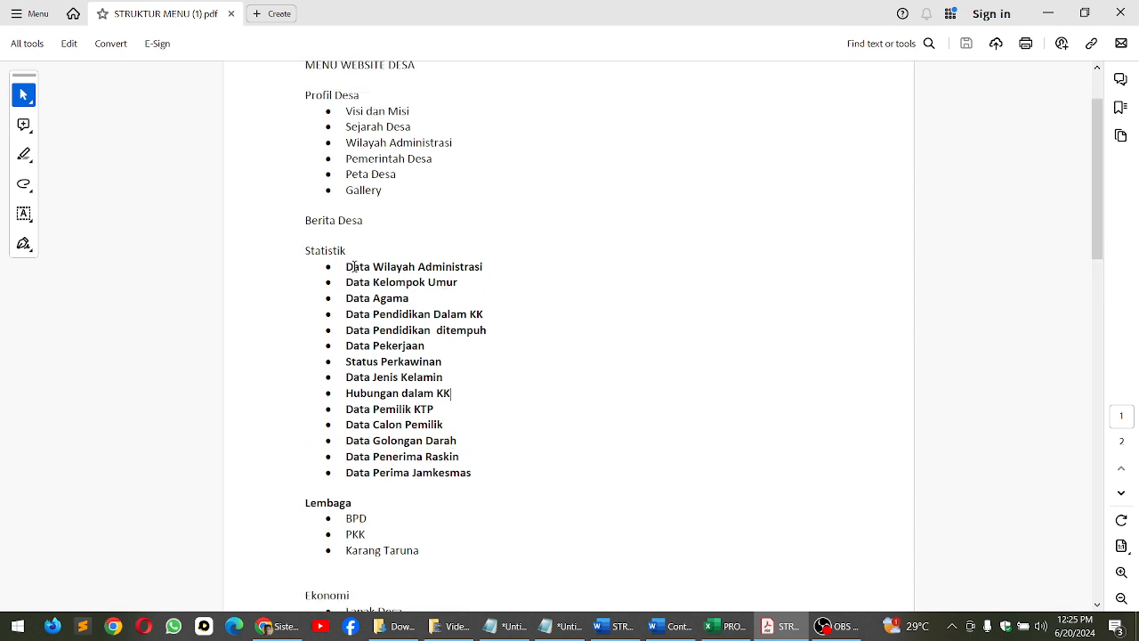
scroll(410, 403, down, 1)
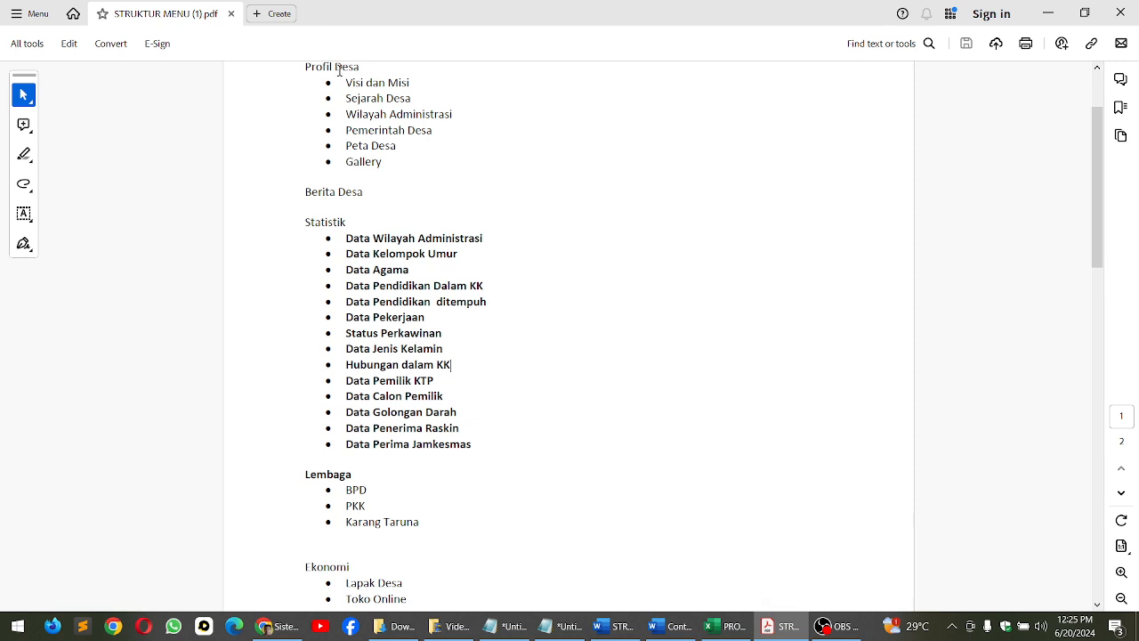
scroll(374, 348, down, 2)
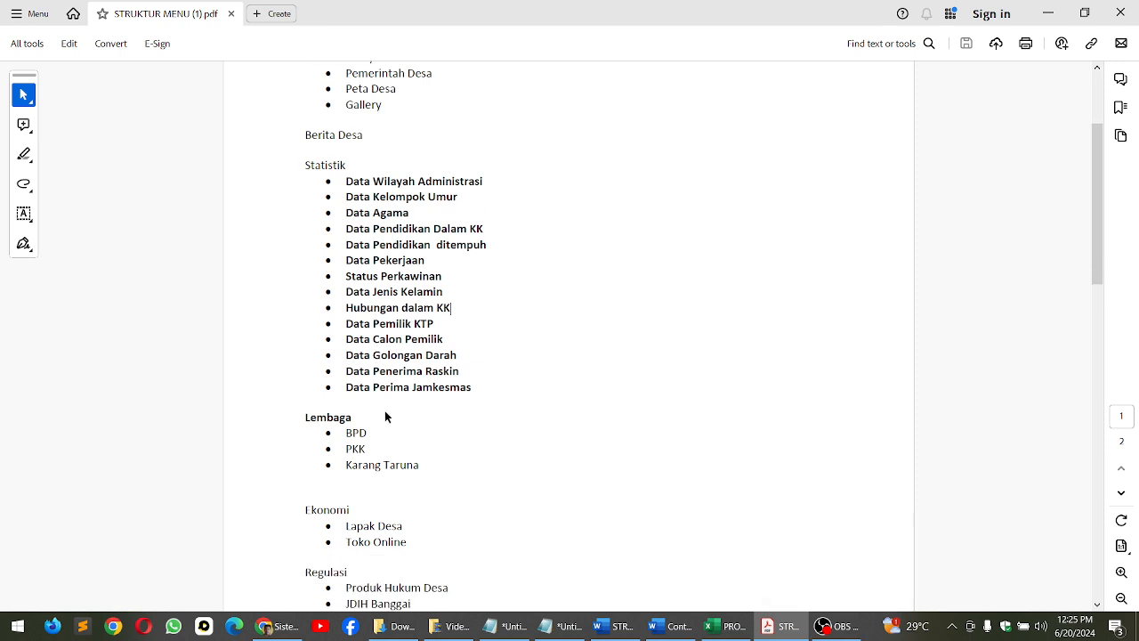
Switch back to the village website in Chrome and open the Statistik Wilayah page from its homepage
click(835, 634)
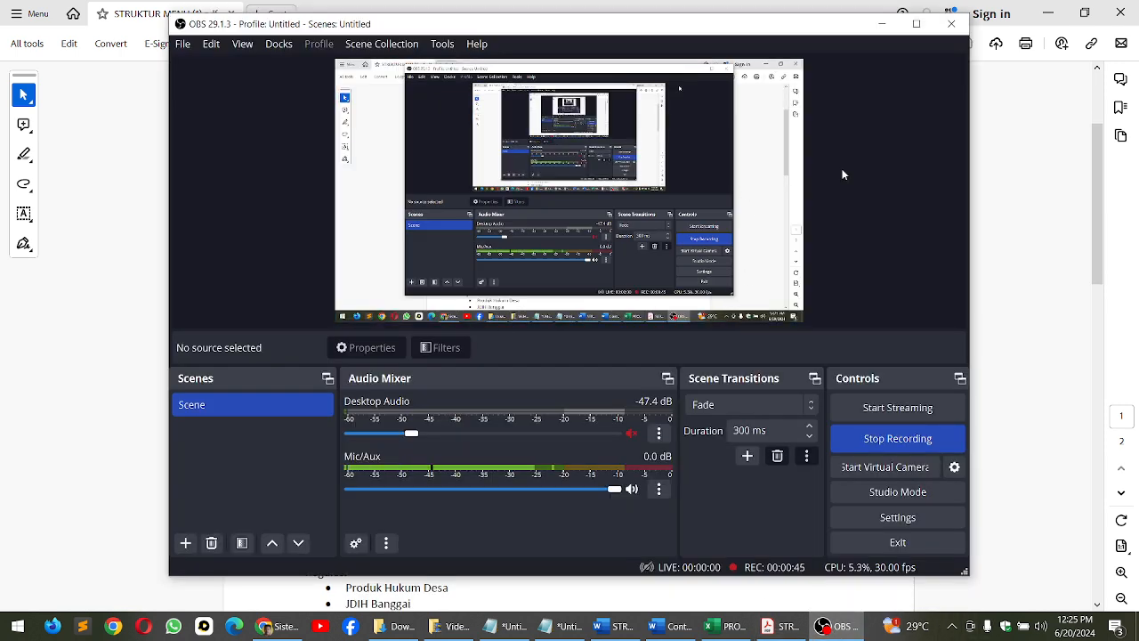
click(272, 626)
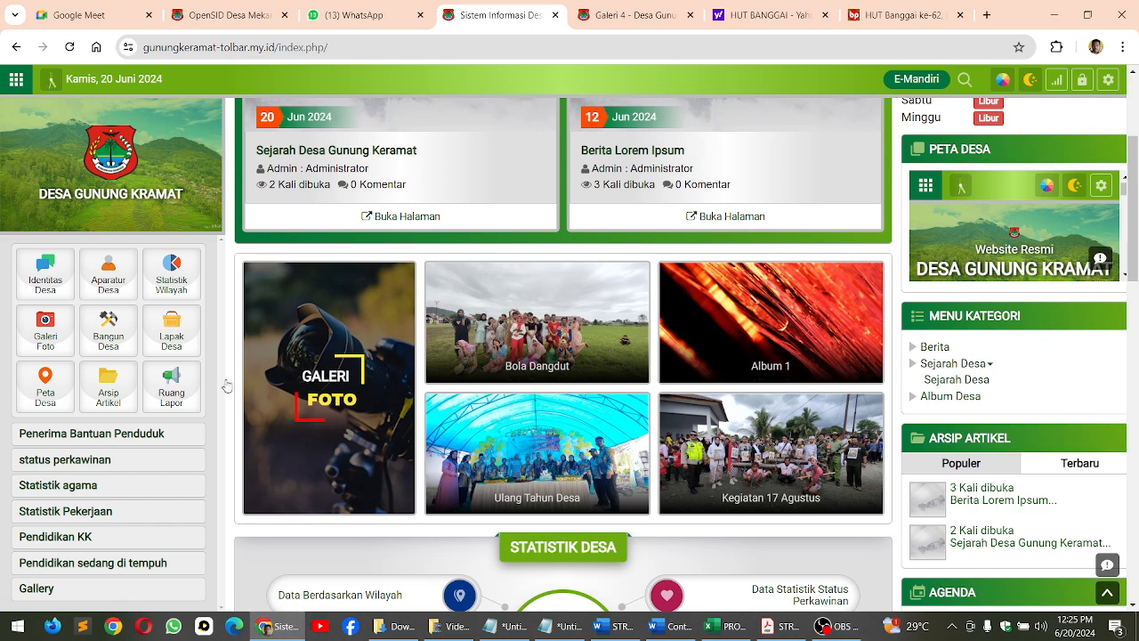
scroll(216, 366, up, 2)
scroll(96, 221, up, 1)
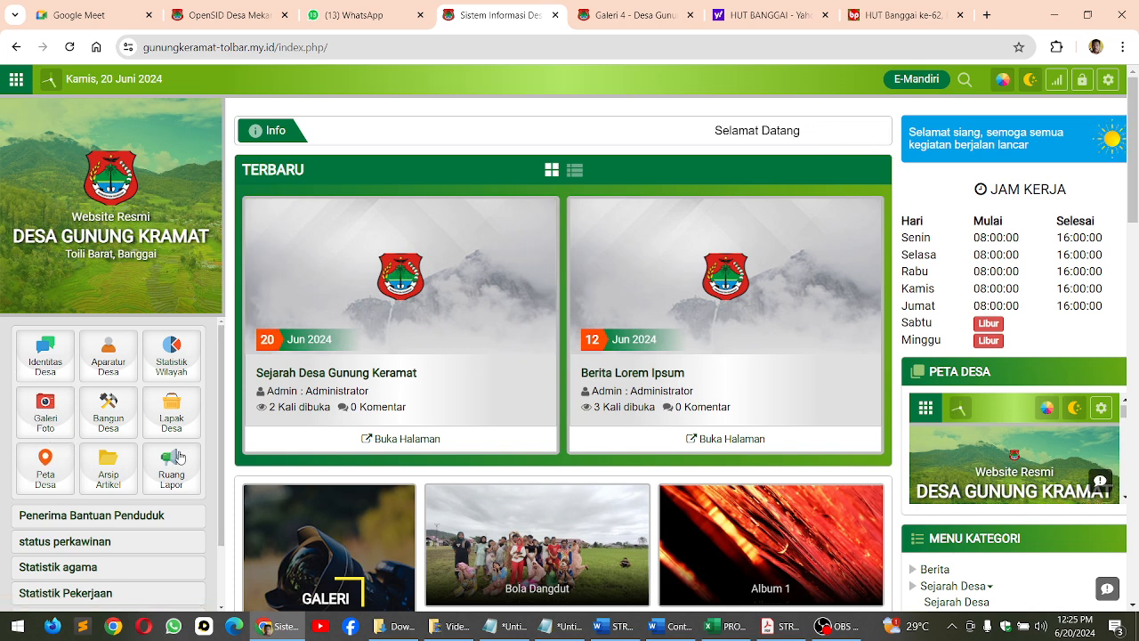
click(168, 354)
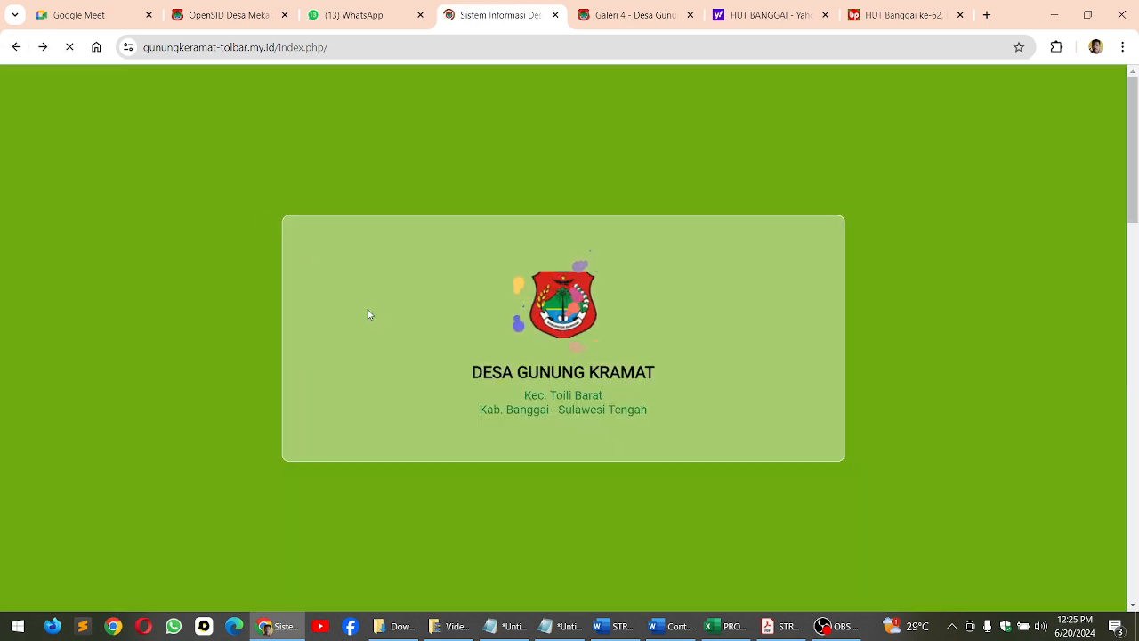
Open the Ruang Lapor contact information from the homepage and follow its Layanan Pengaduan link
scroll(174, 378, down, 2)
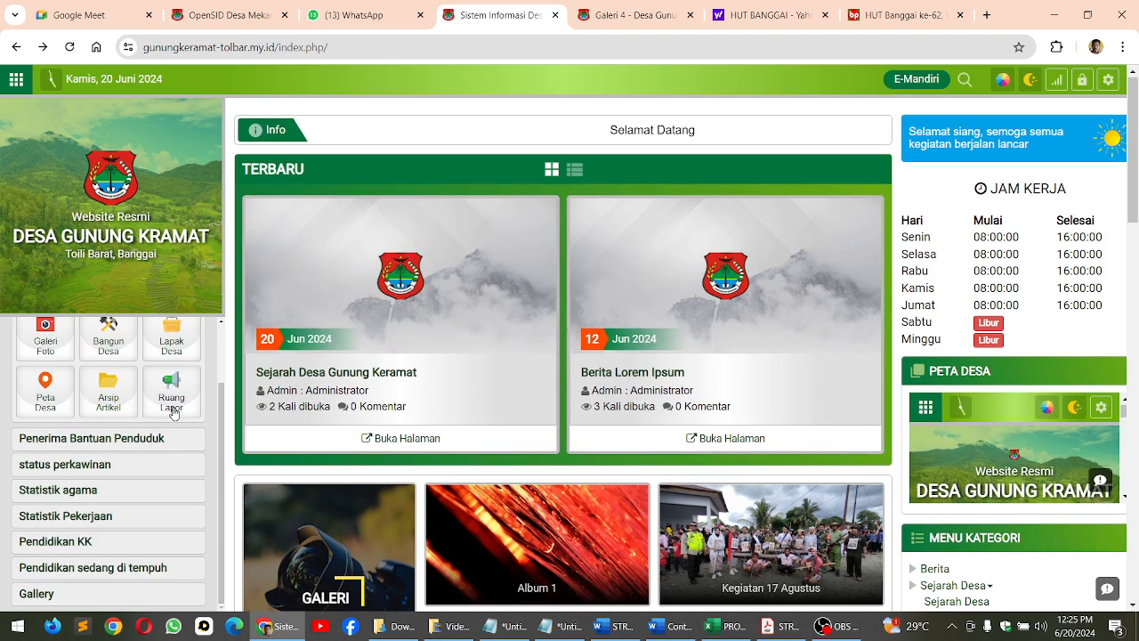
click(174, 412)
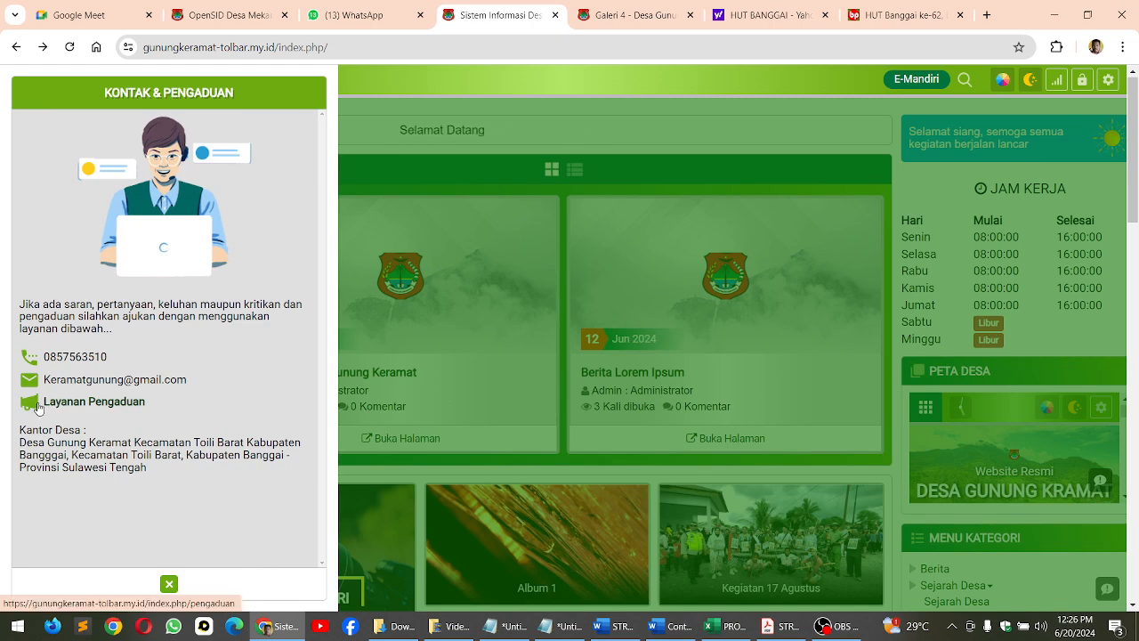
click(67, 411)
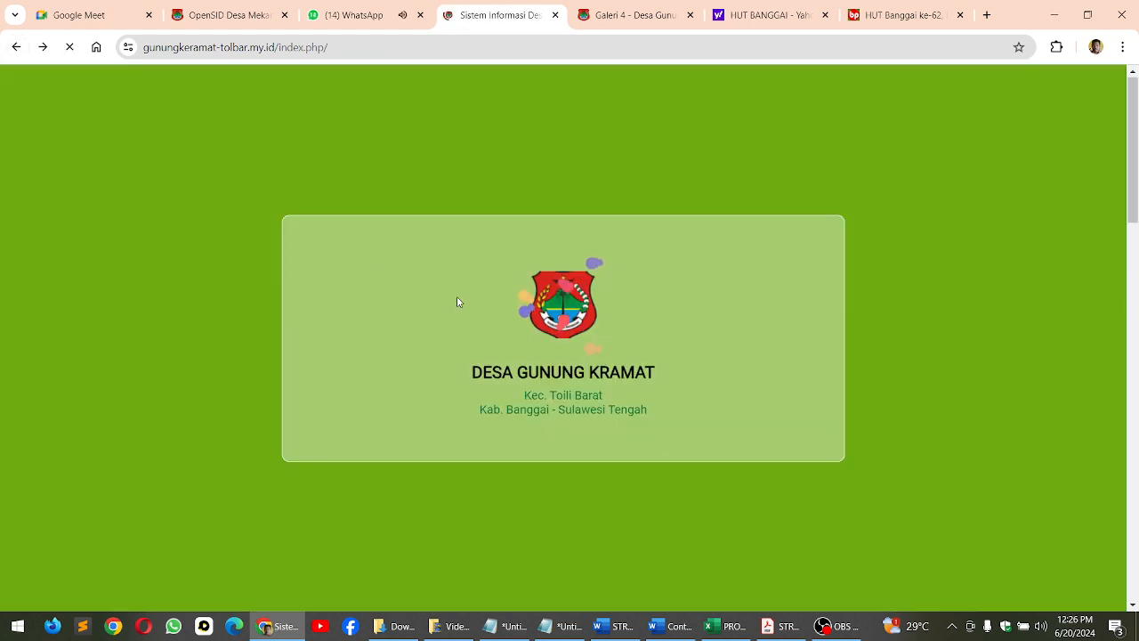
Open the Data Berdasarkan Pekerjaan statistics from the homepage and examine the occupation chart and table
scroll(552, 376, down, 5)
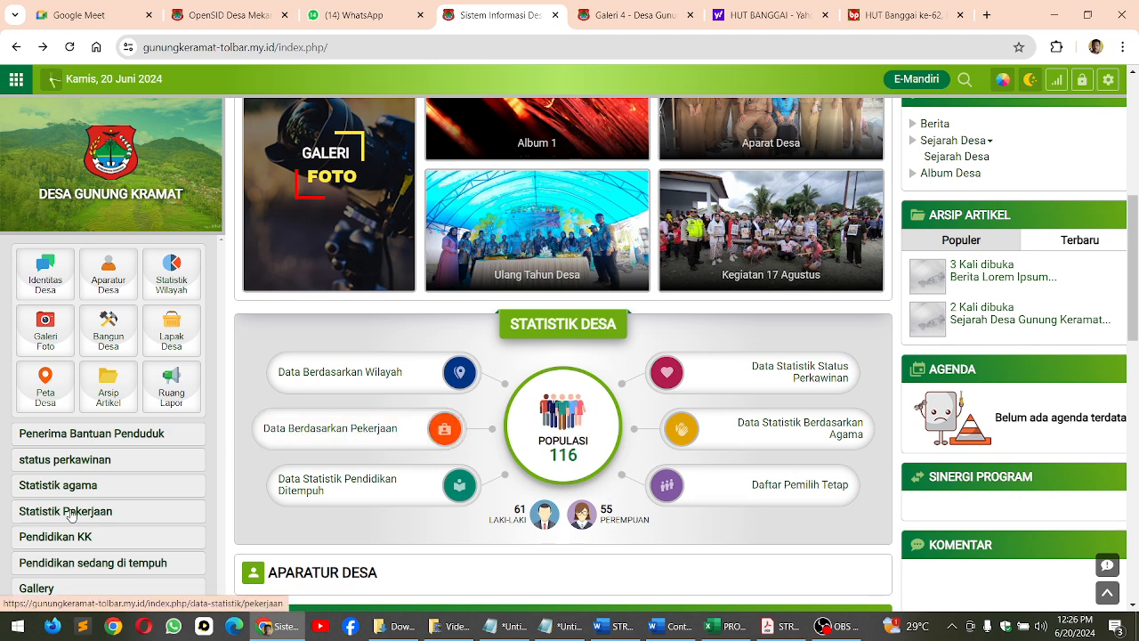
click(361, 425)
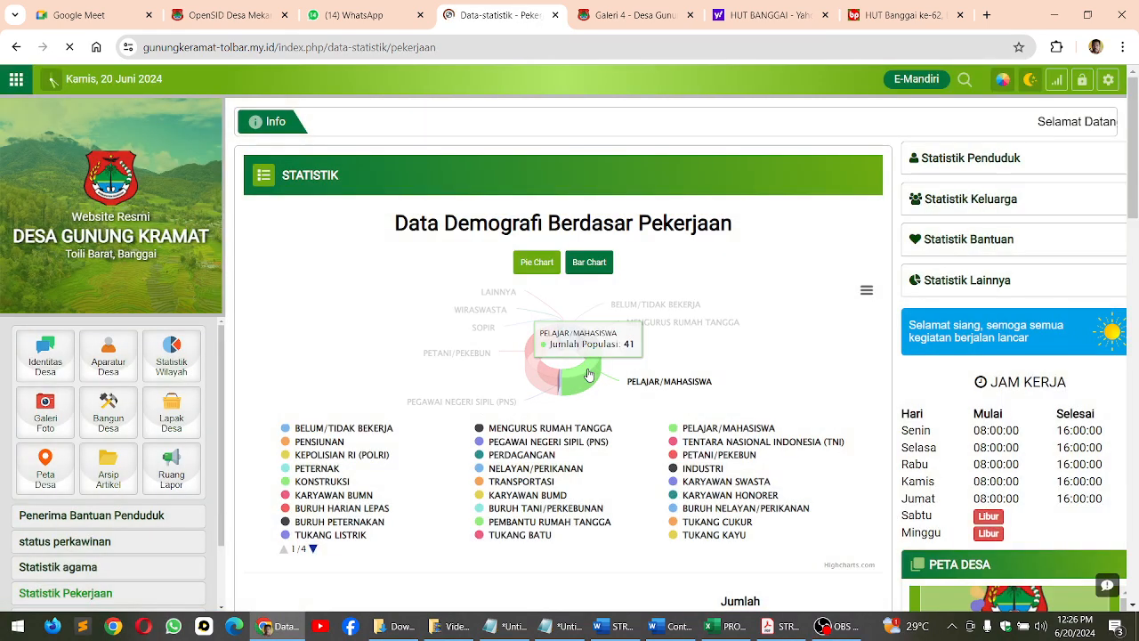
scroll(549, 405, down, 2)
scroll(549, 405, down, 1)
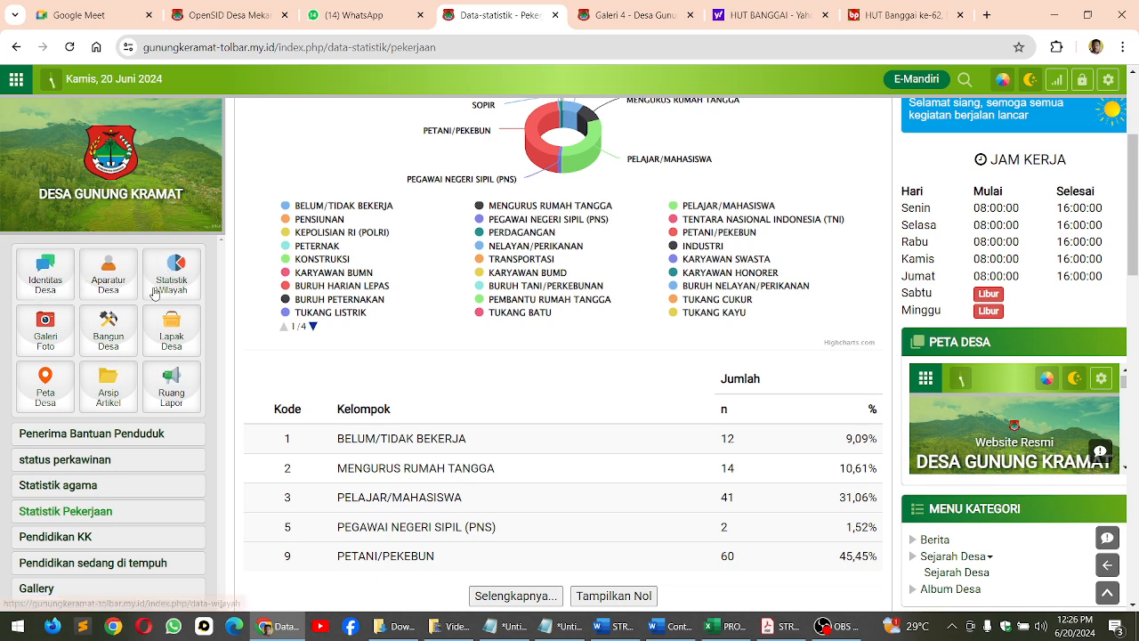
scroll(142, 463, down, 2)
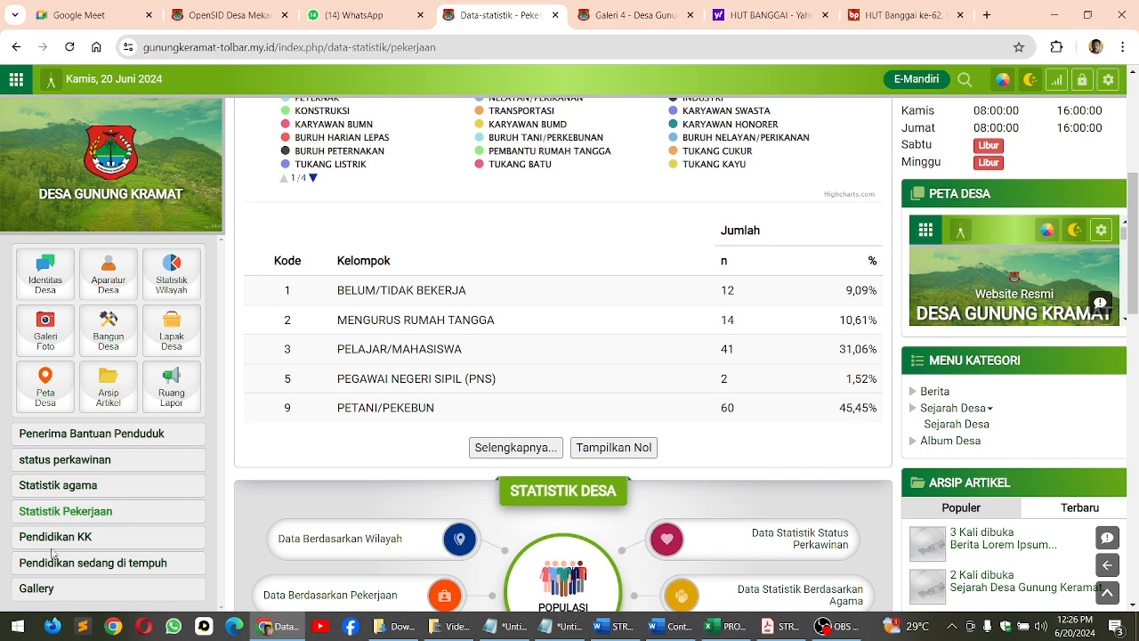
scroll(501, 151, up, 4)
scroll(501, 151, up, 1)
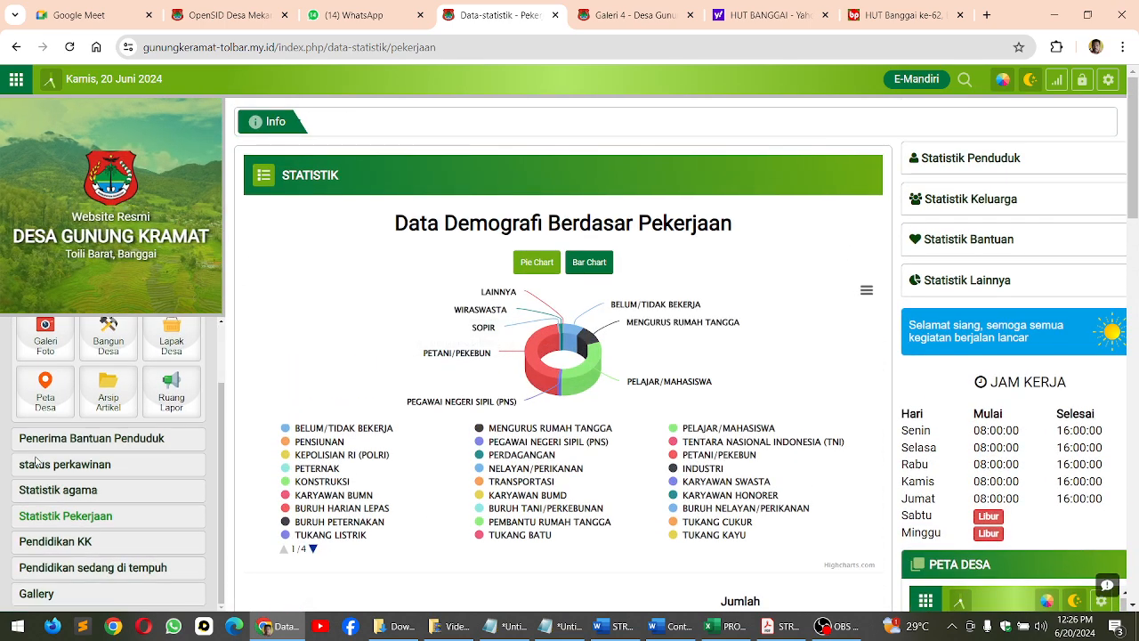
Open the website's admin login from the Galeri 4 page and sign in as admin with the account password
click(621, 11)
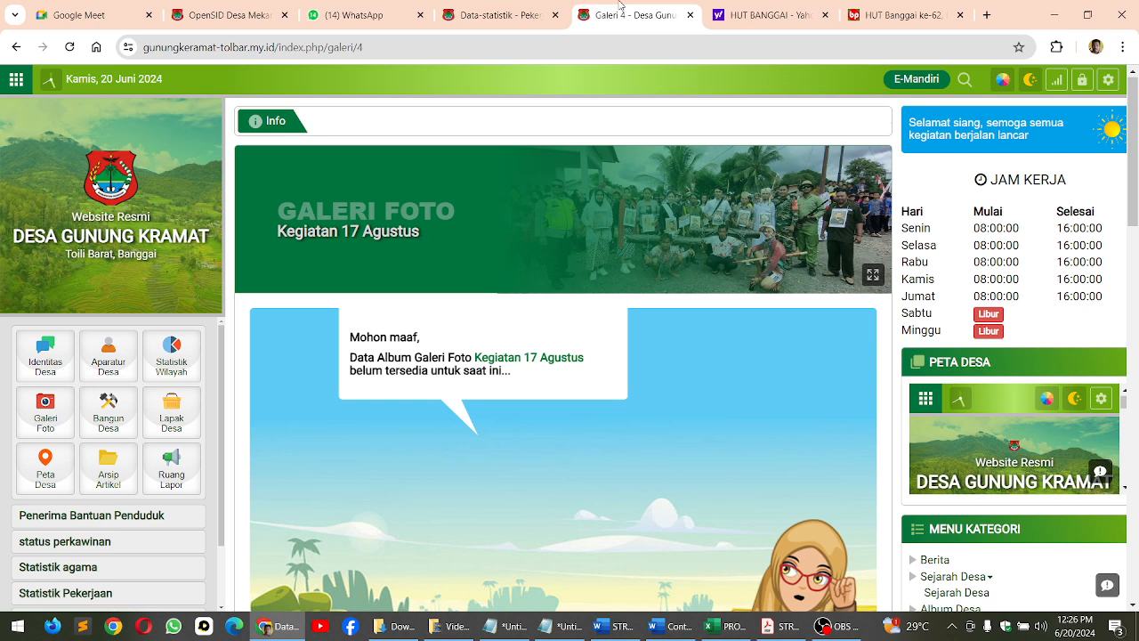
click(1082, 80)
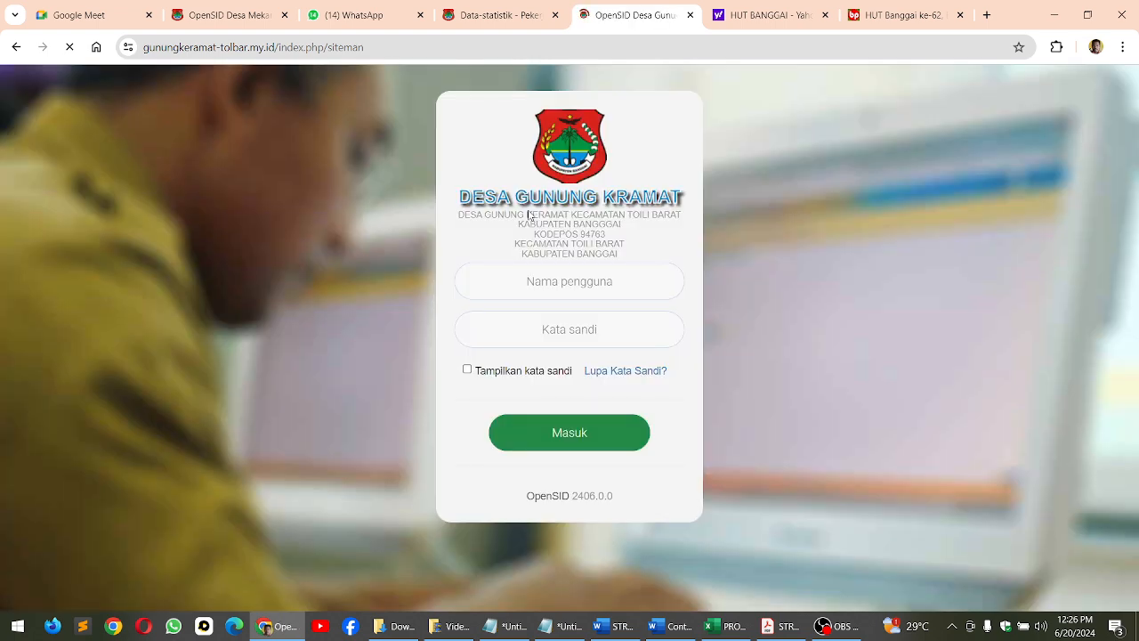
click(534, 283)
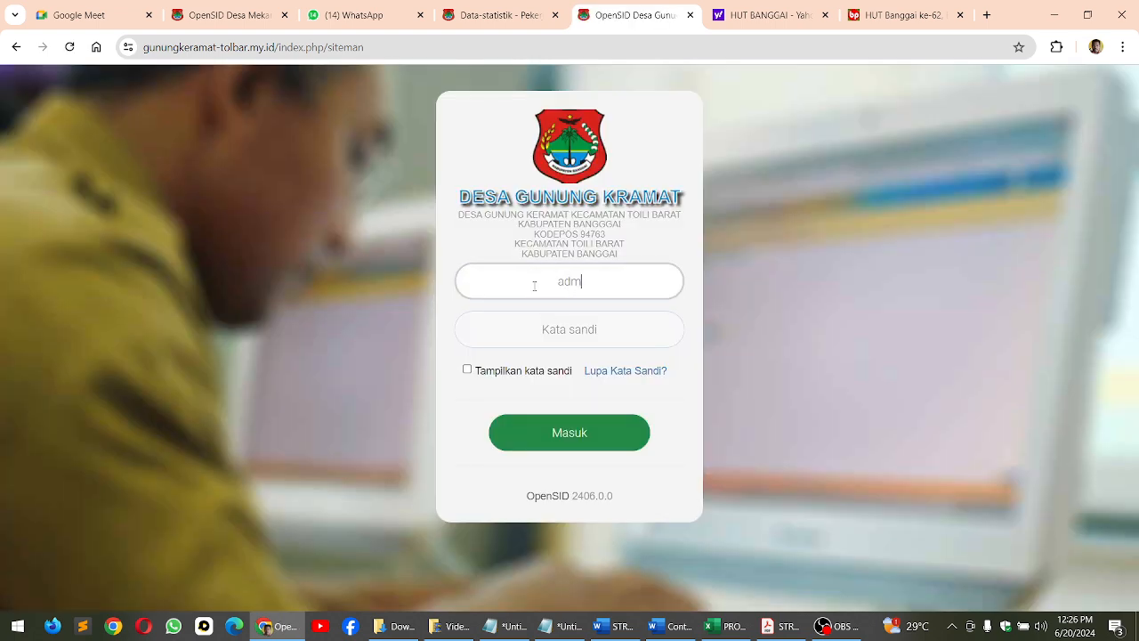
key(Tab)
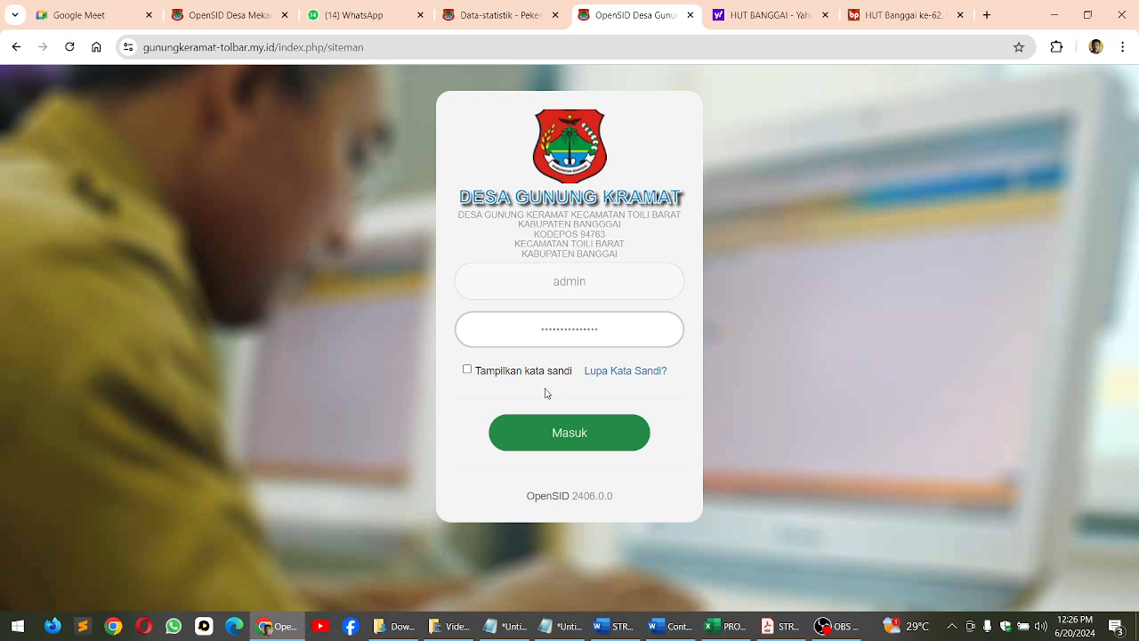
click(558, 427)
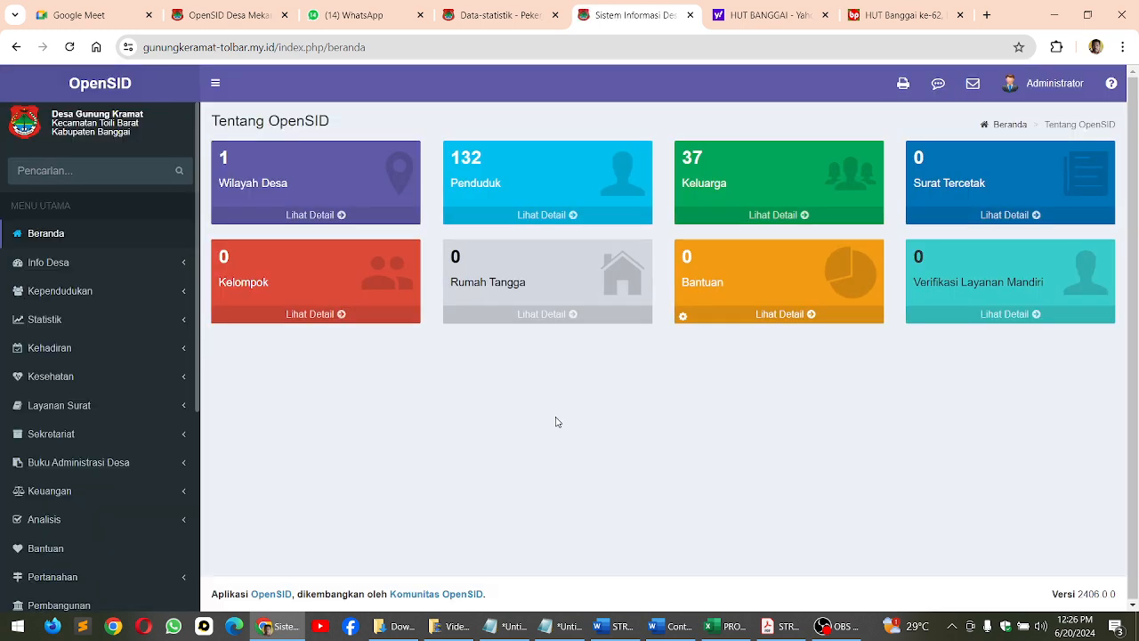
Open the static menu list of the village website under Admin Web
scroll(56, 338, down, 4)
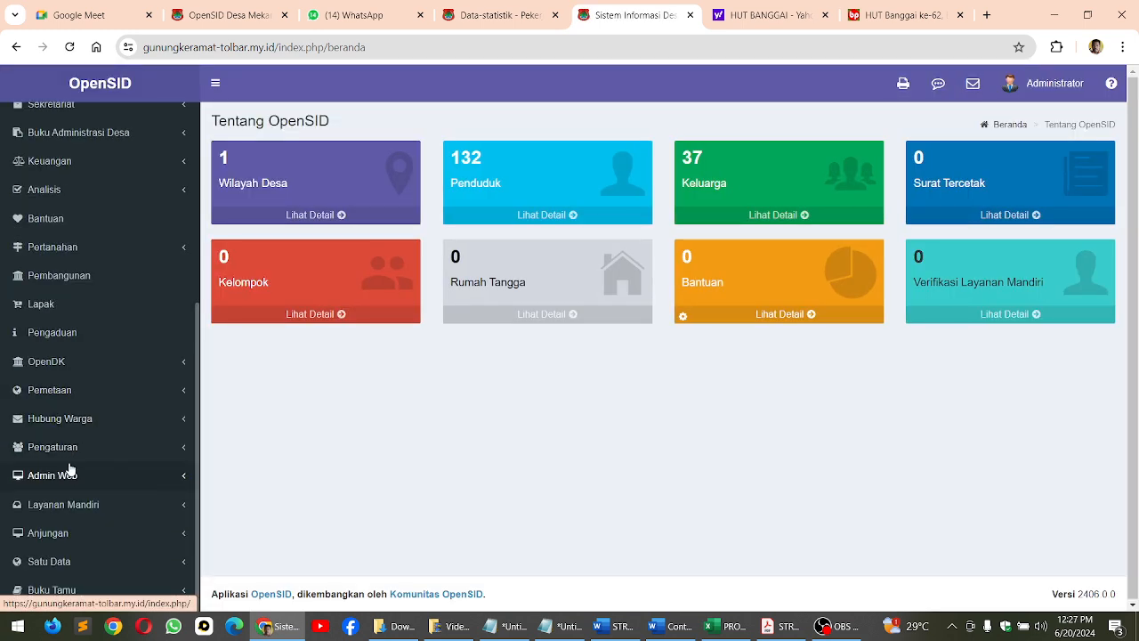
click(64, 478)
scroll(76, 481, down, 2)
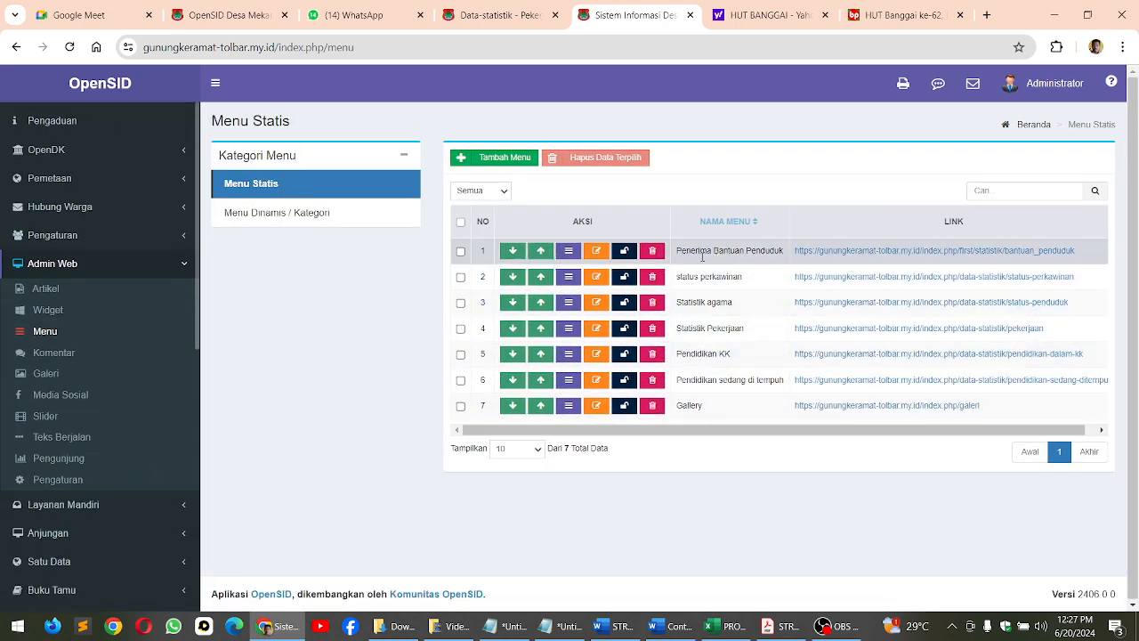
Delete the static menu entries Pendidikan sedang di tempuh, Pendidikan KK and Statistik Pekerjaan
click(652, 380)
click(755, 187)
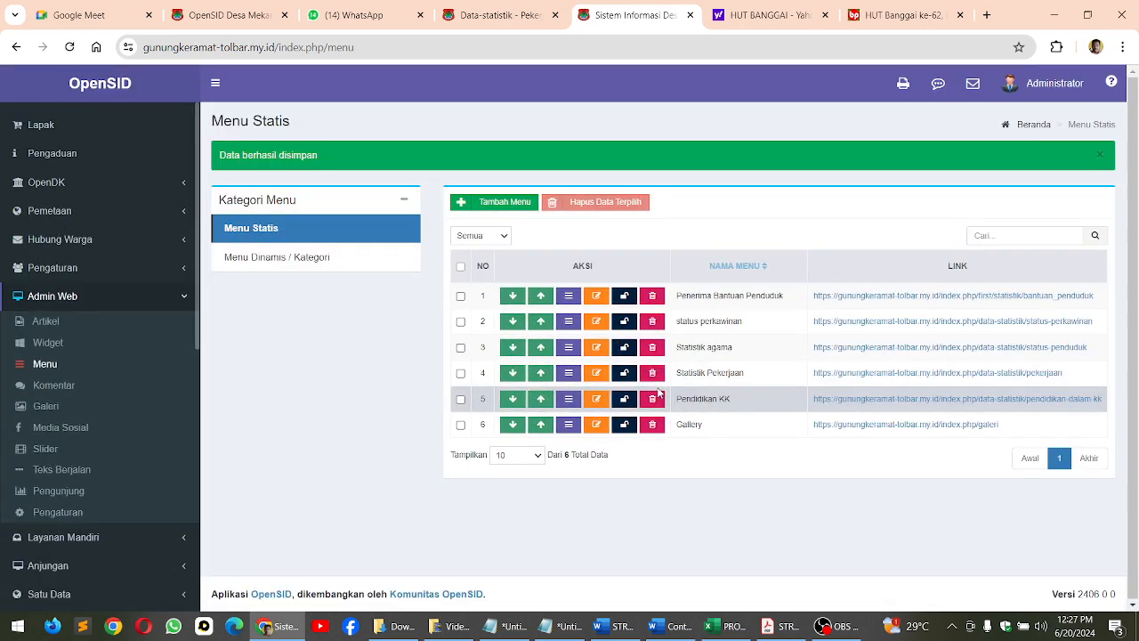
click(652, 399)
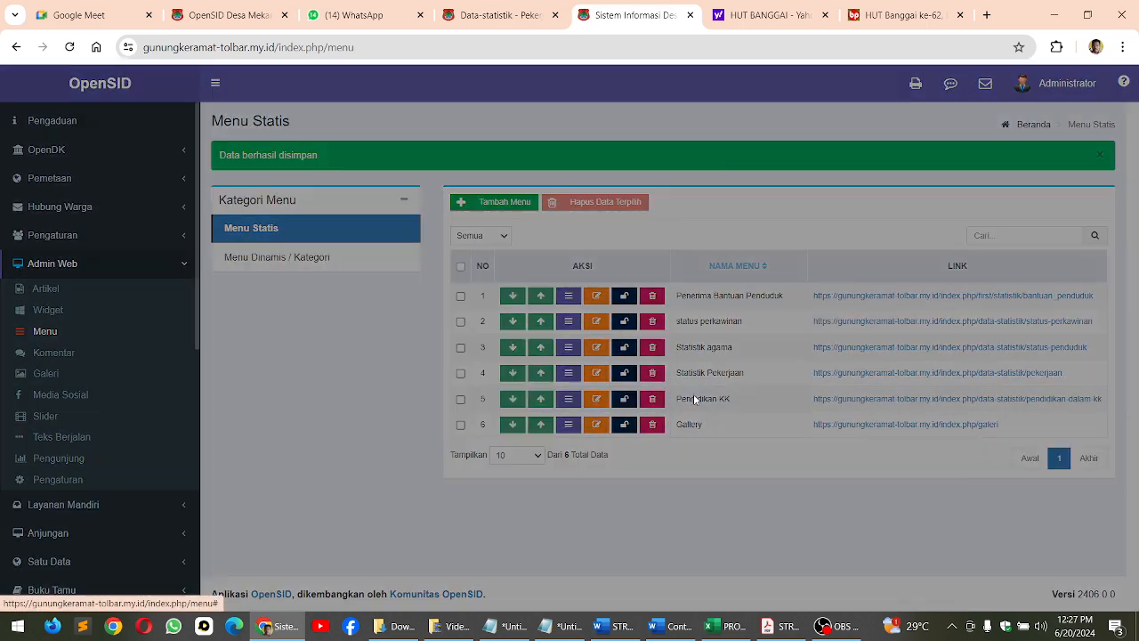
click(744, 185)
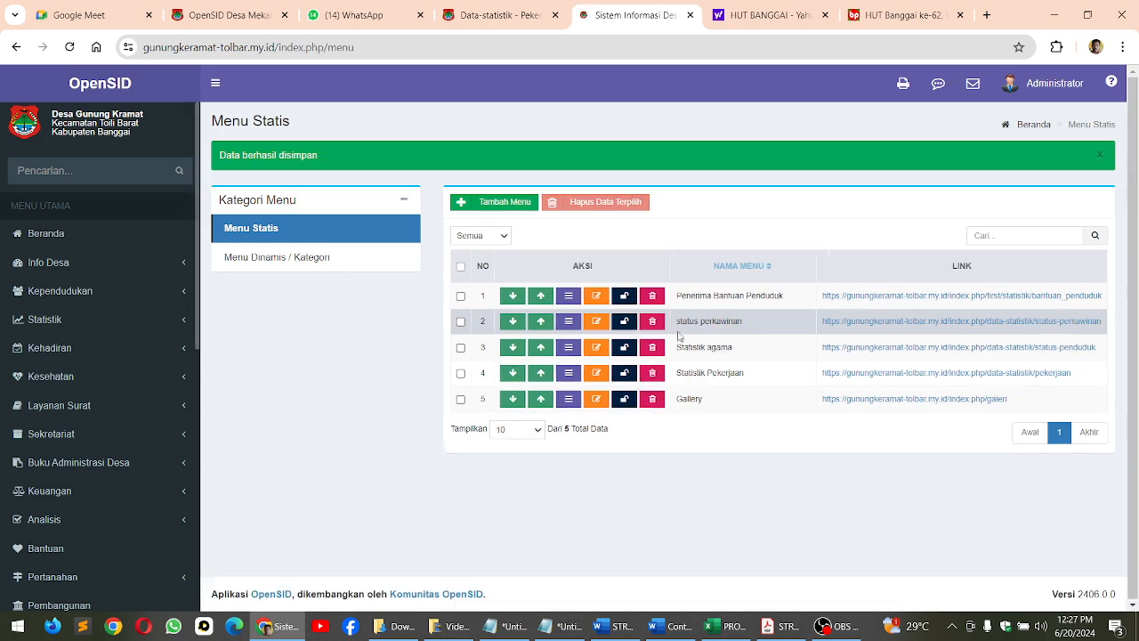
click(652, 372)
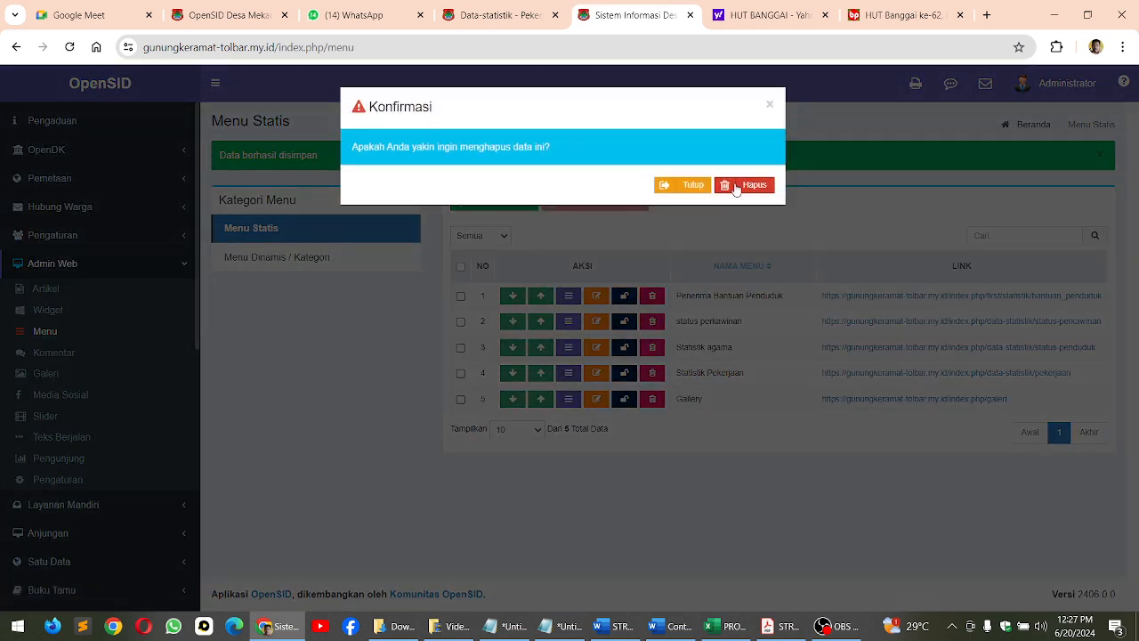
click(744, 185)
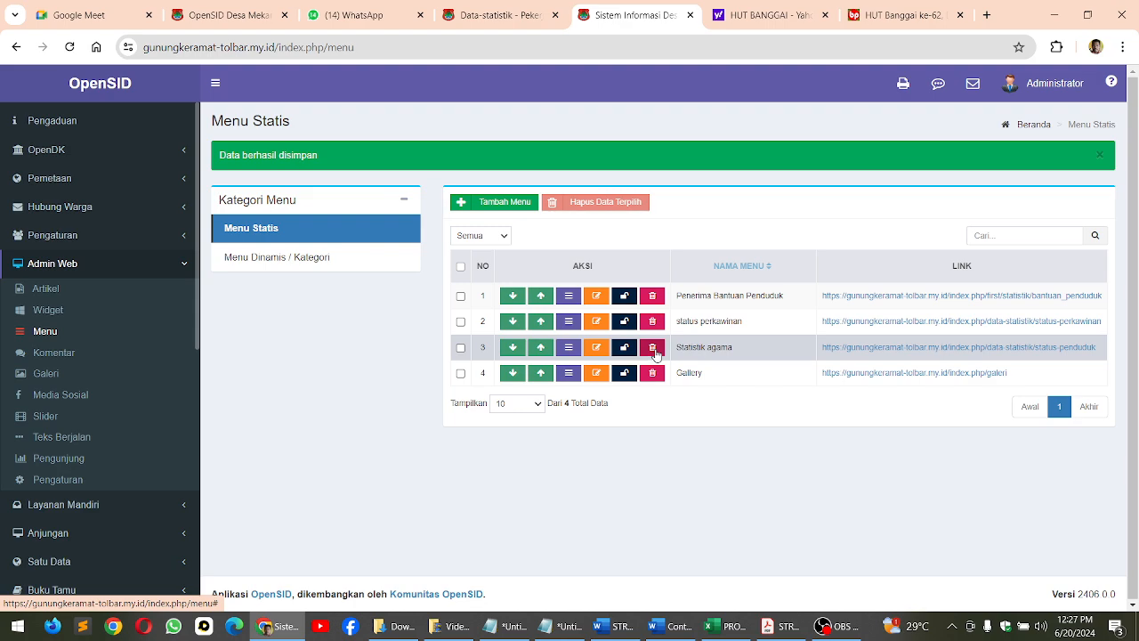
Delete the static menu entries Statistik agama, status perkawinan and Penerima Bantuan Penduduk
click(653, 347)
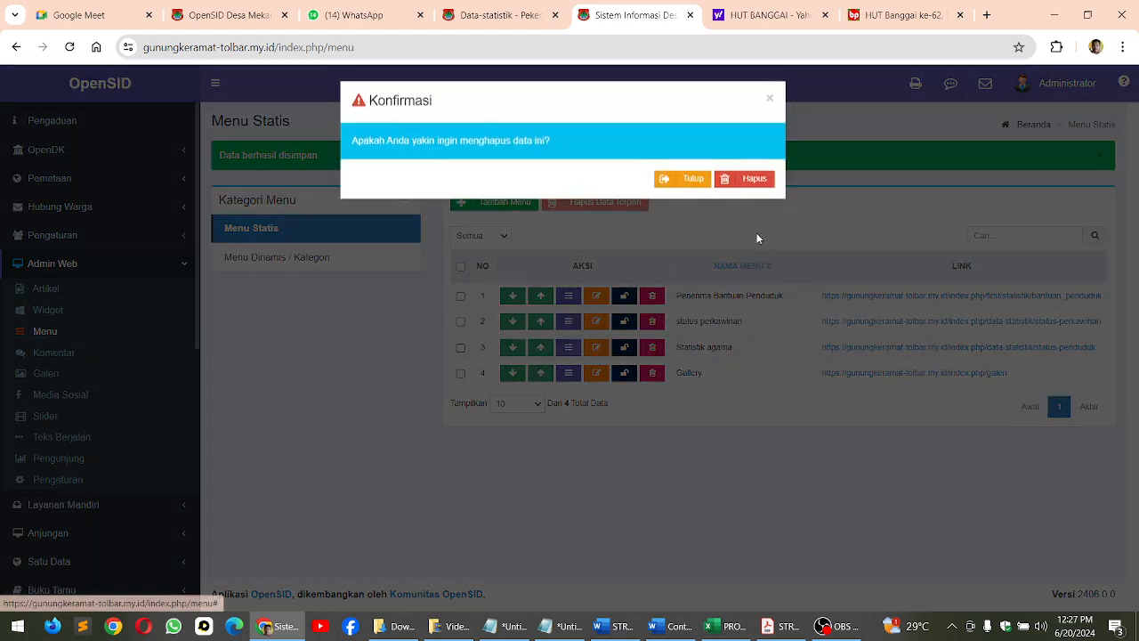
click(753, 185)
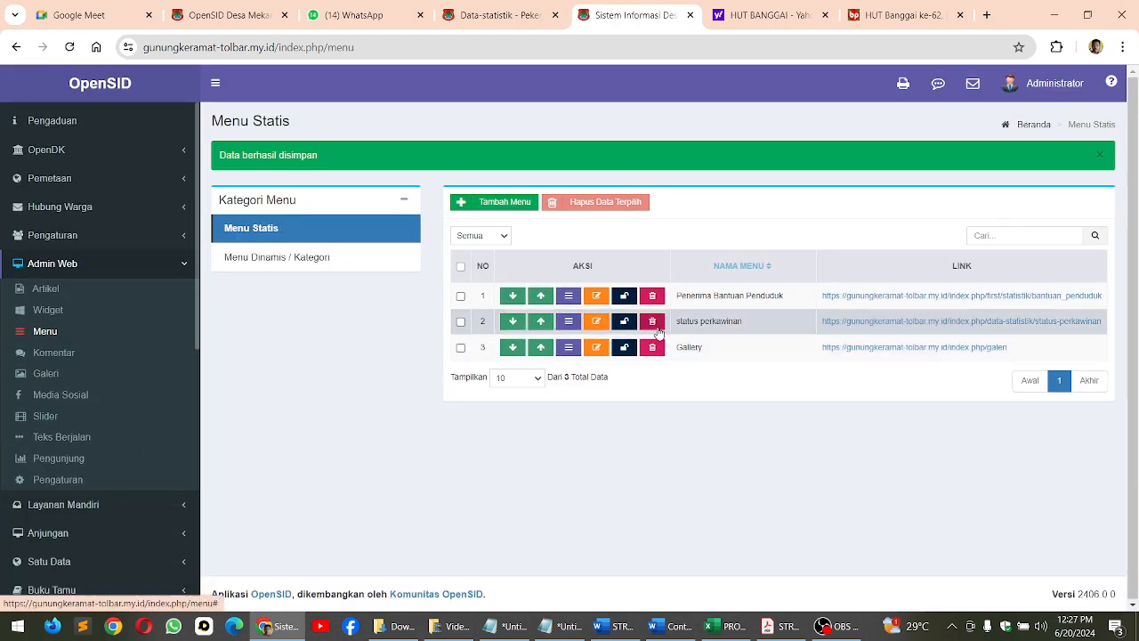
click(652, 320)
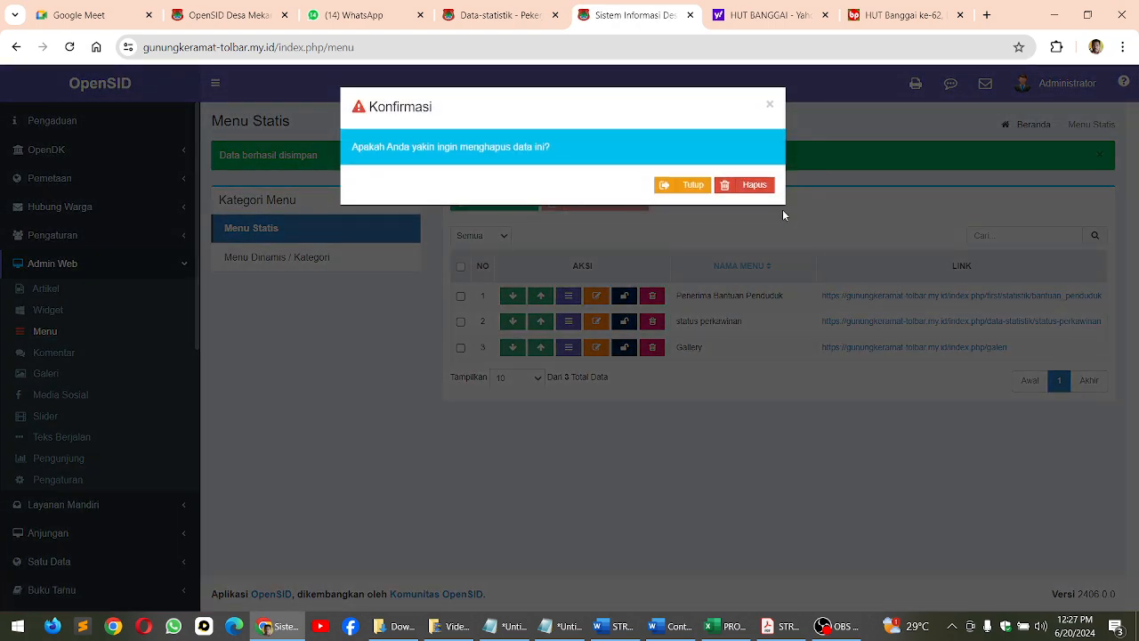
click(753, 186)
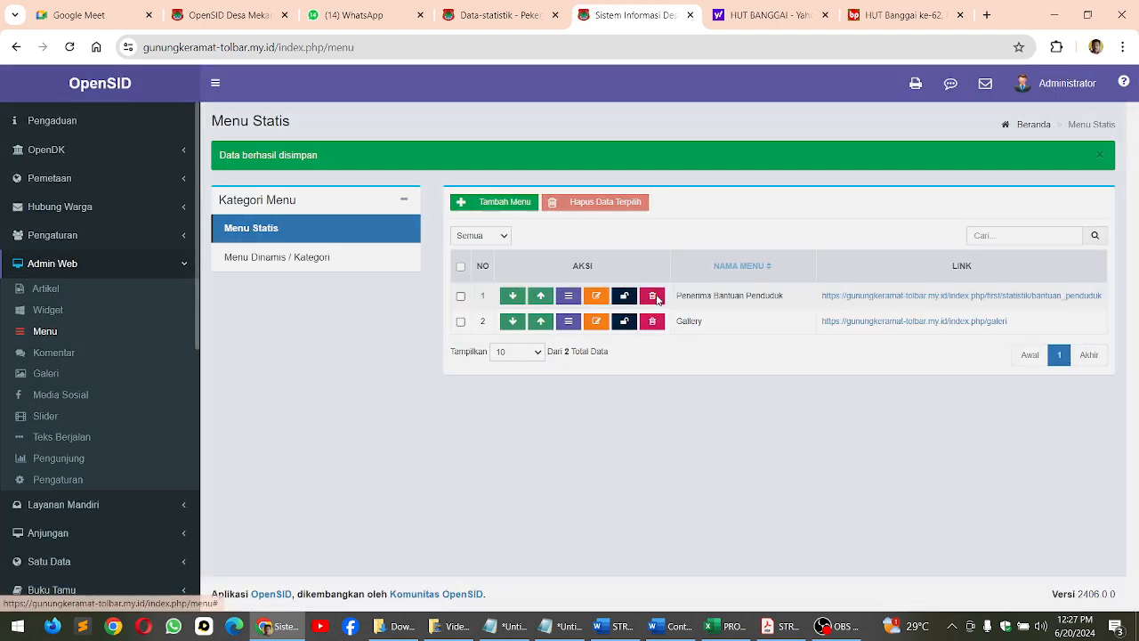
click(653, 295)
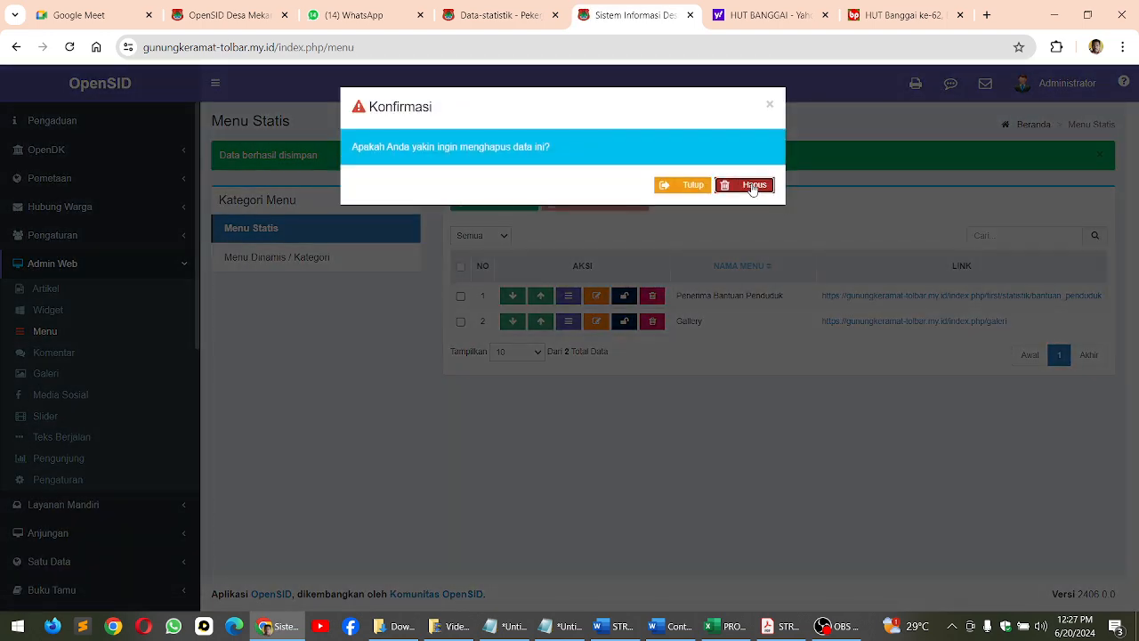
click(753, 186)
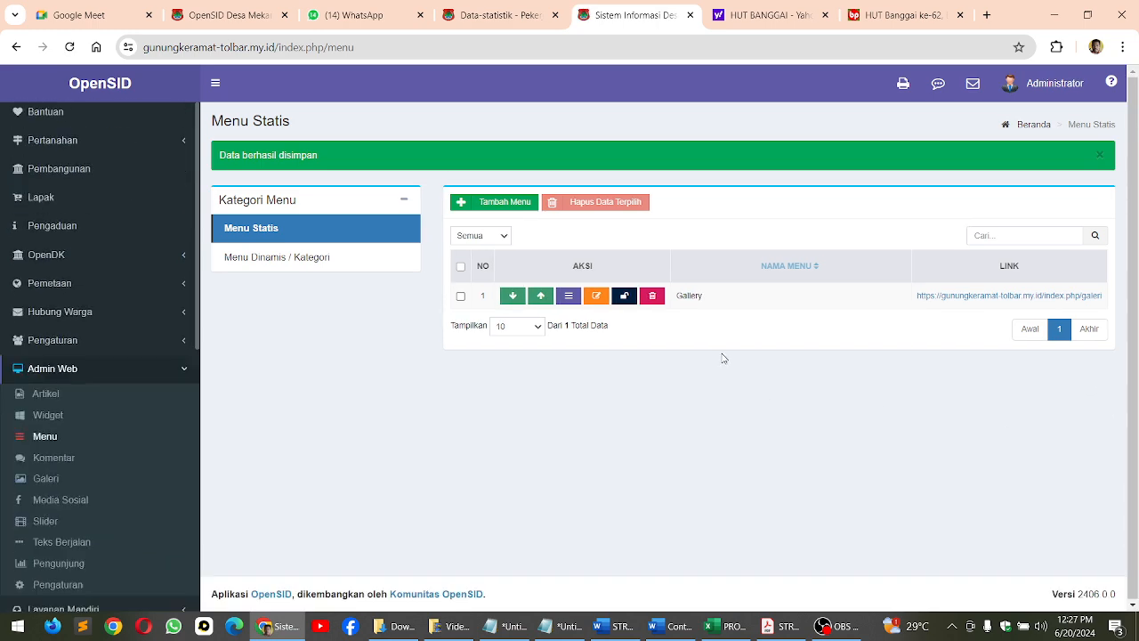
Add a static menu named Statistik with link type Eksternal and # as its link, and save it
click(501, 203)
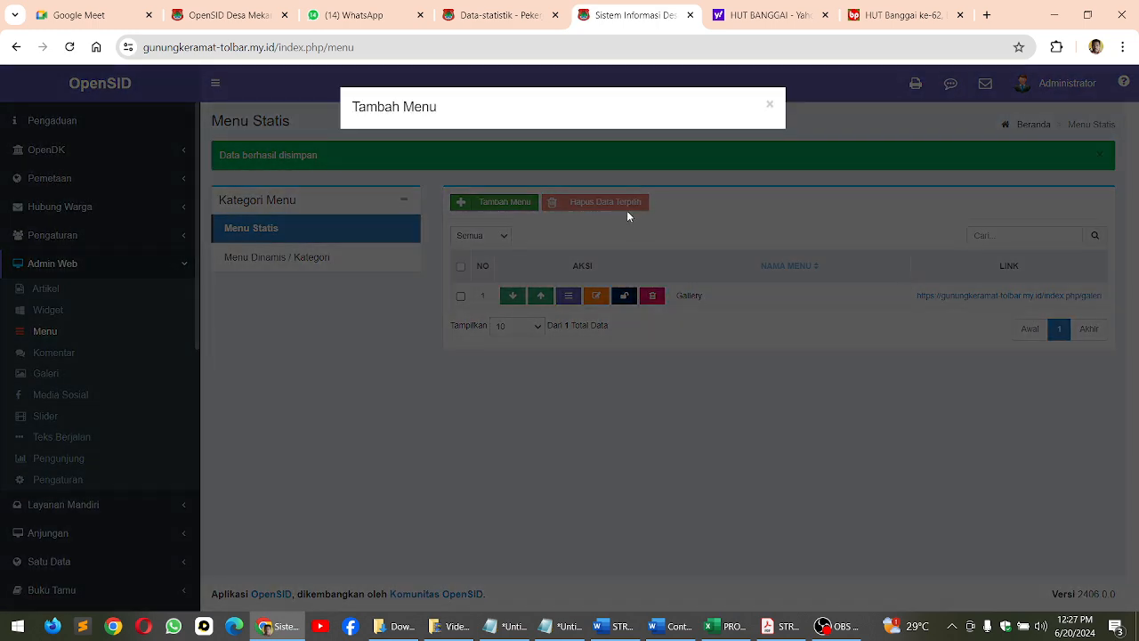
click(396, 164)
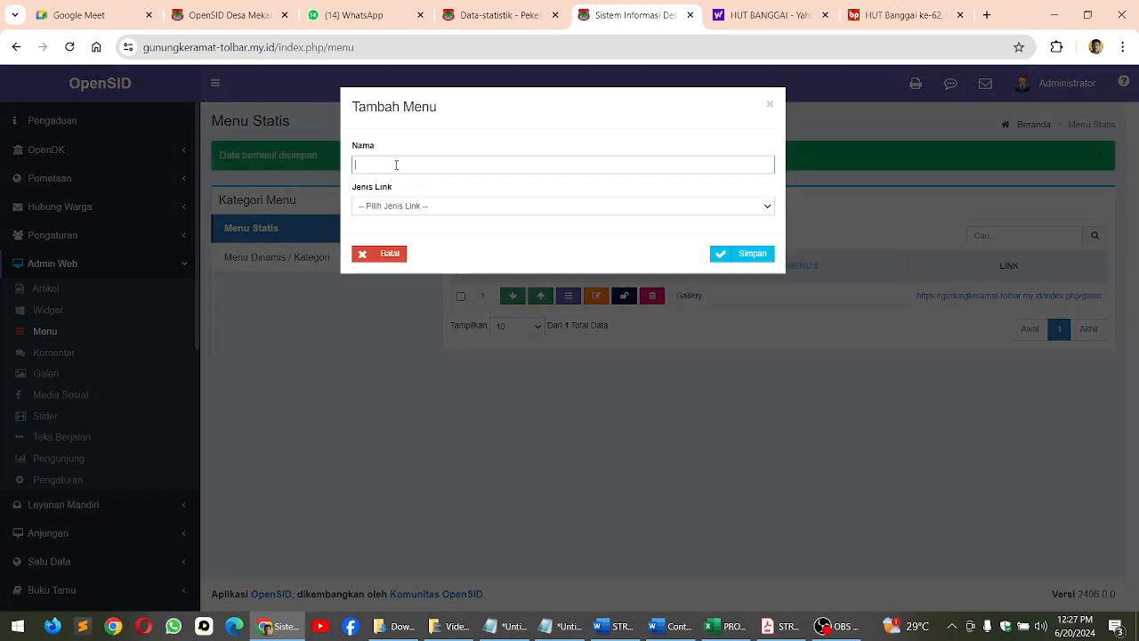
text(Statistik)
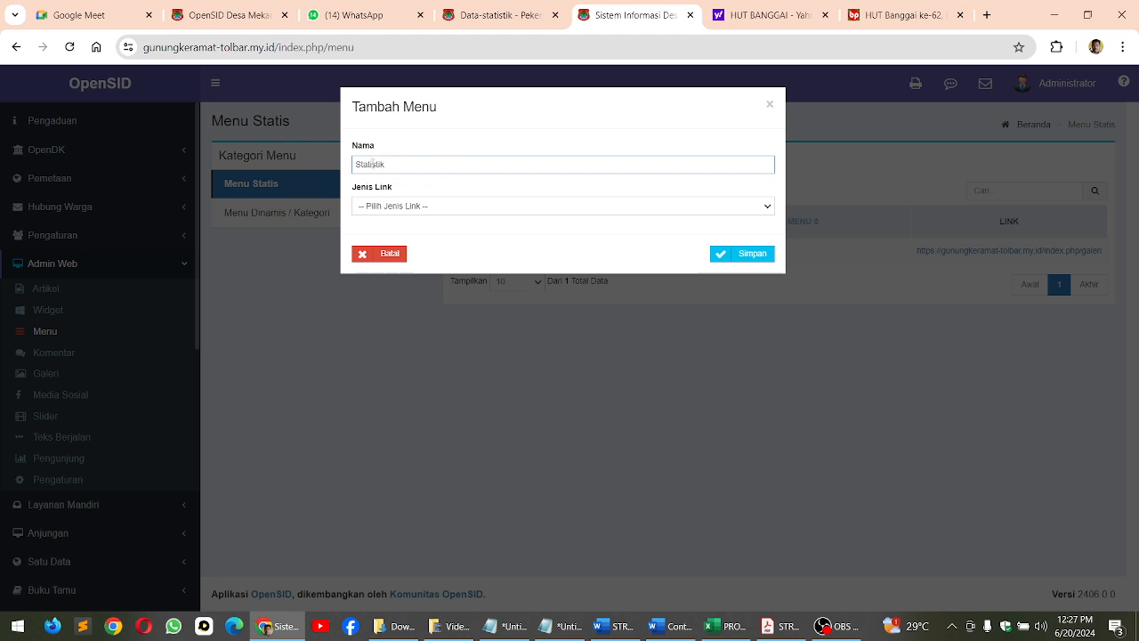
click(402, 210)
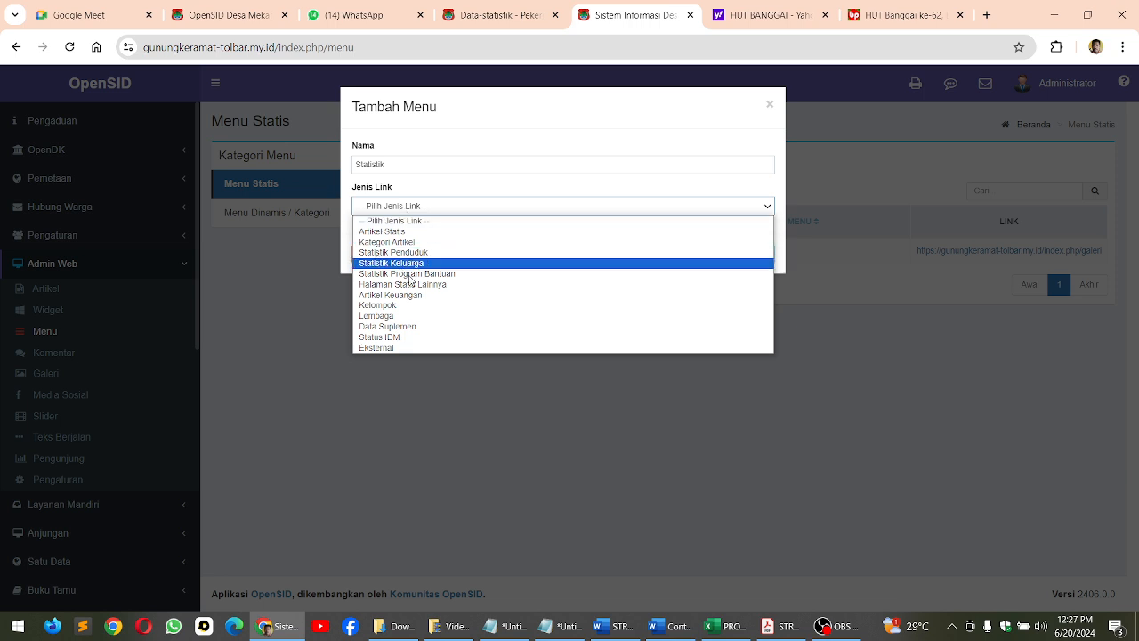
click(380, 348)
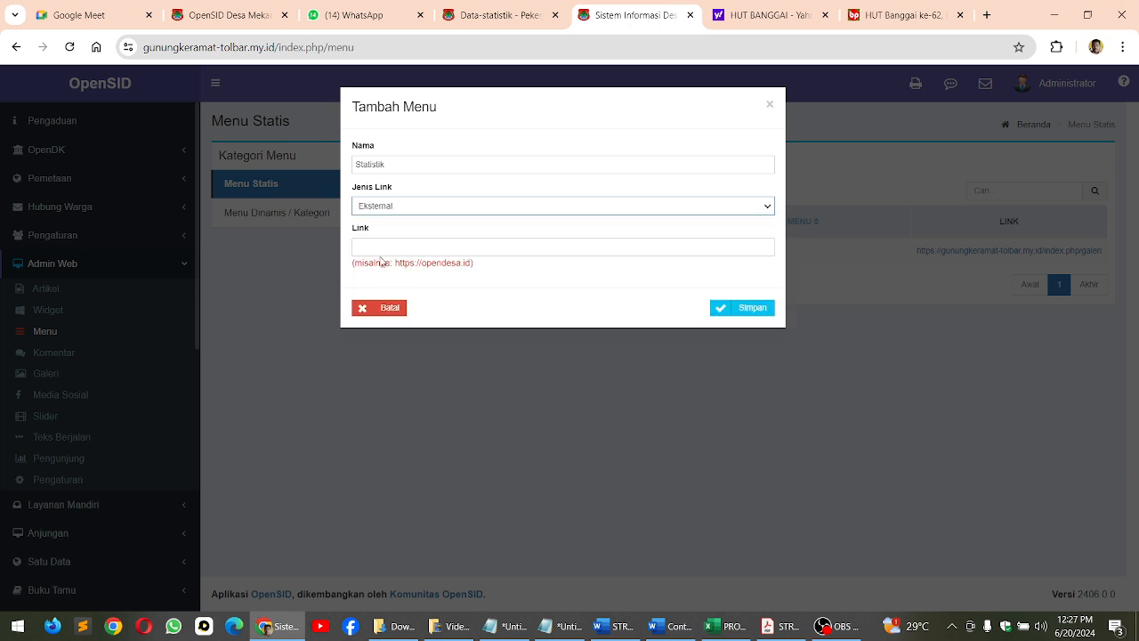
click(376, 249)
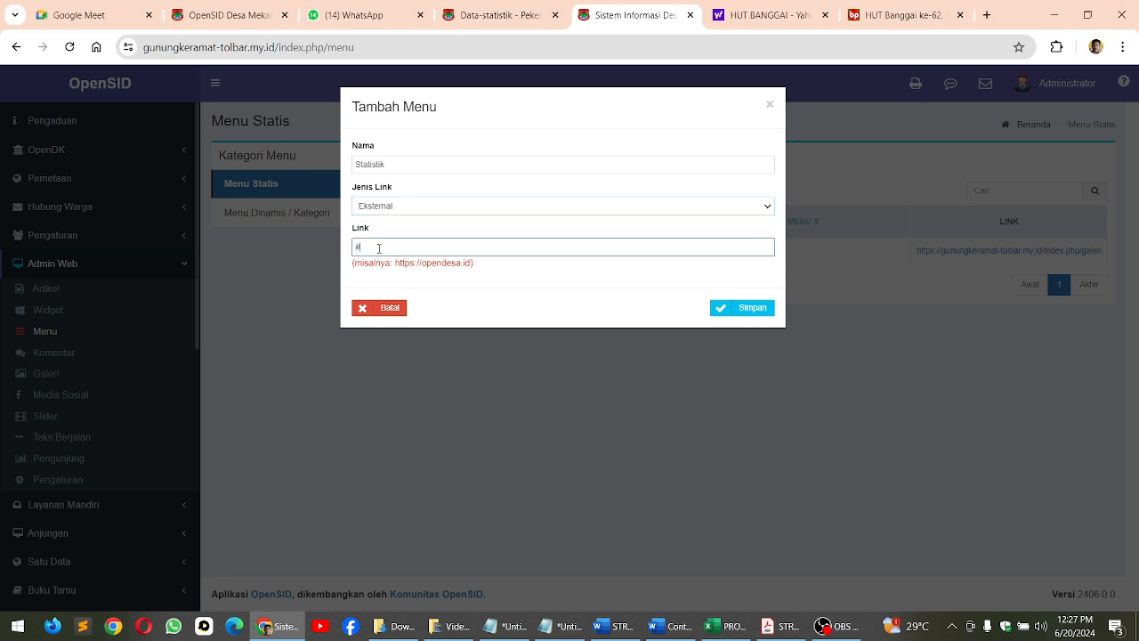
click(752, 313)
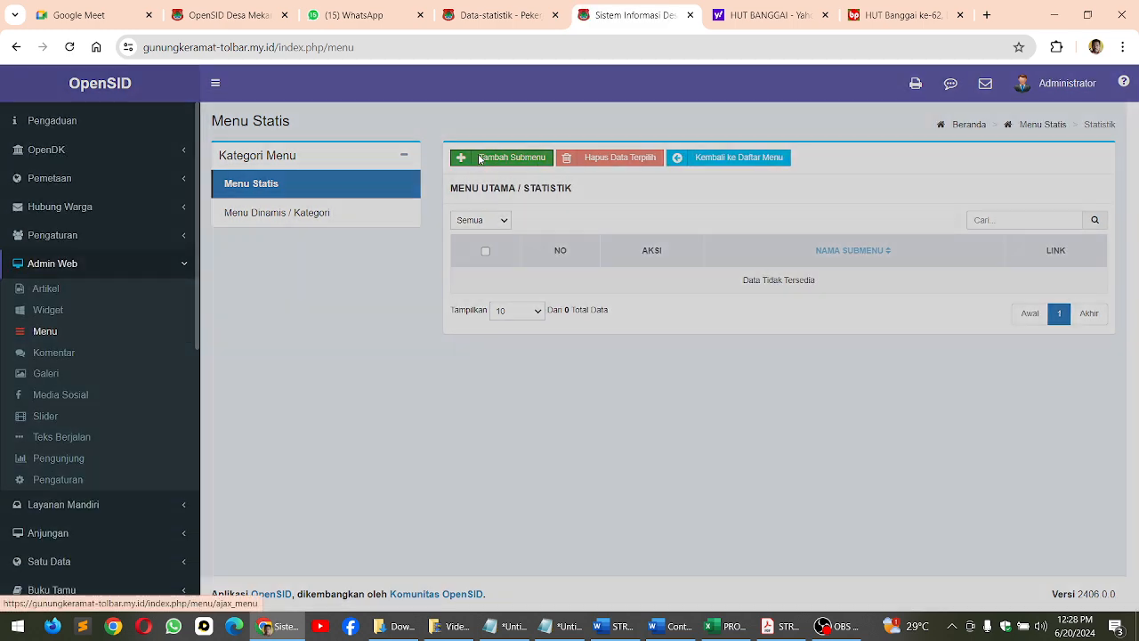
Add the Statistik submenu Data Wilayah Administrasi, copying its name from the STRUKTUR MENU PDF, with type Halaman Statis Lainnya and link Wilayah Administratif
click(480, 160)
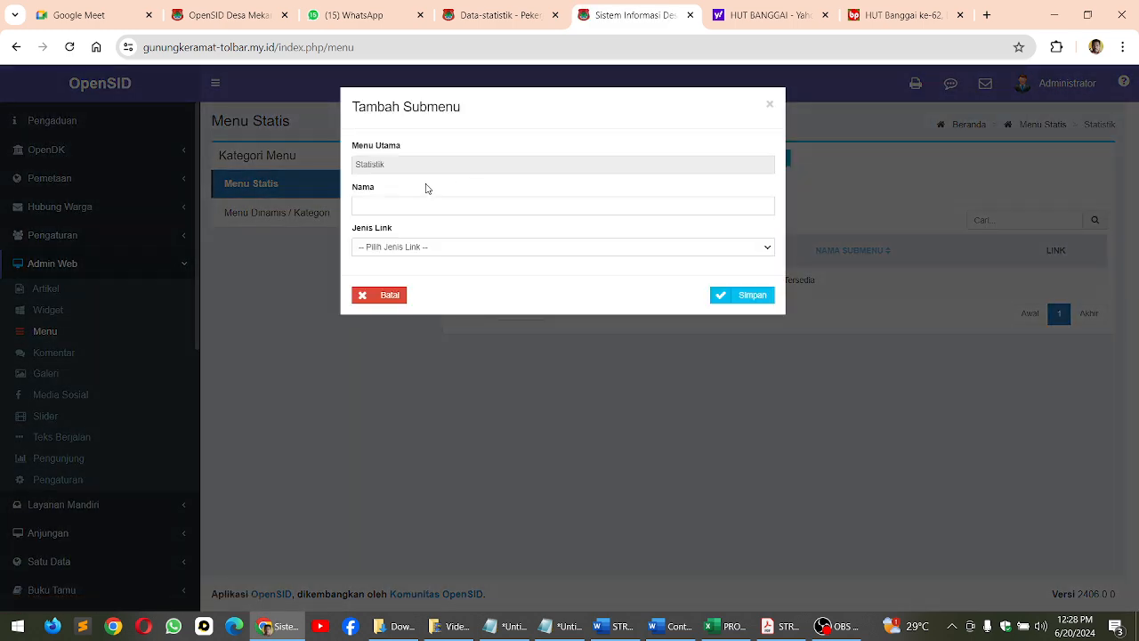
click(783, 625)
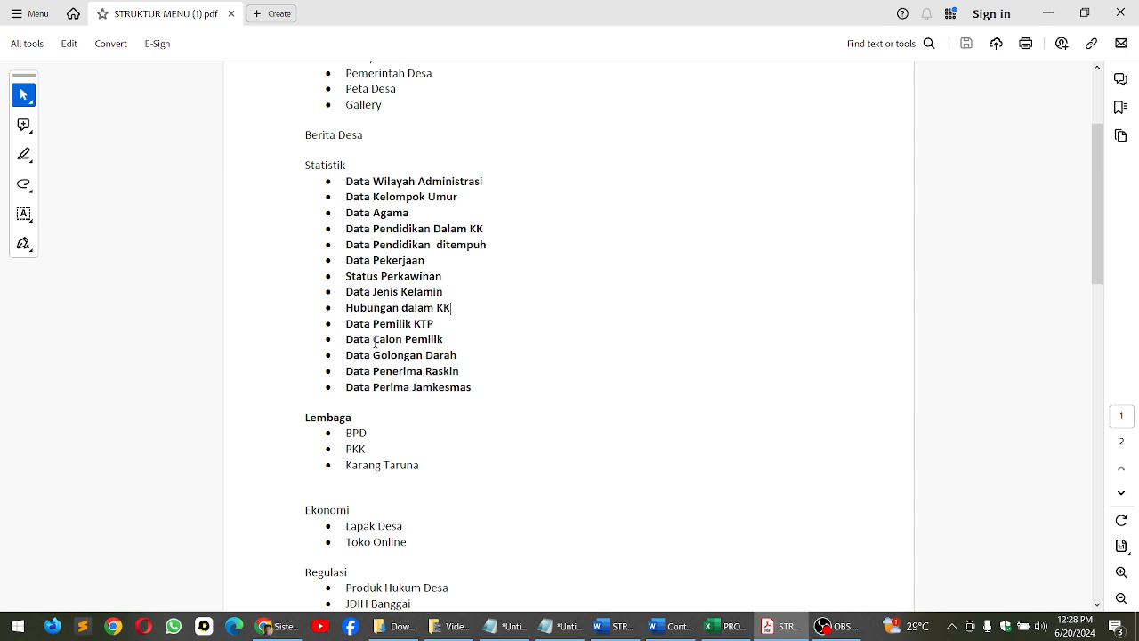
drag(374, 180, 491, 179)
key(ctrl+c)
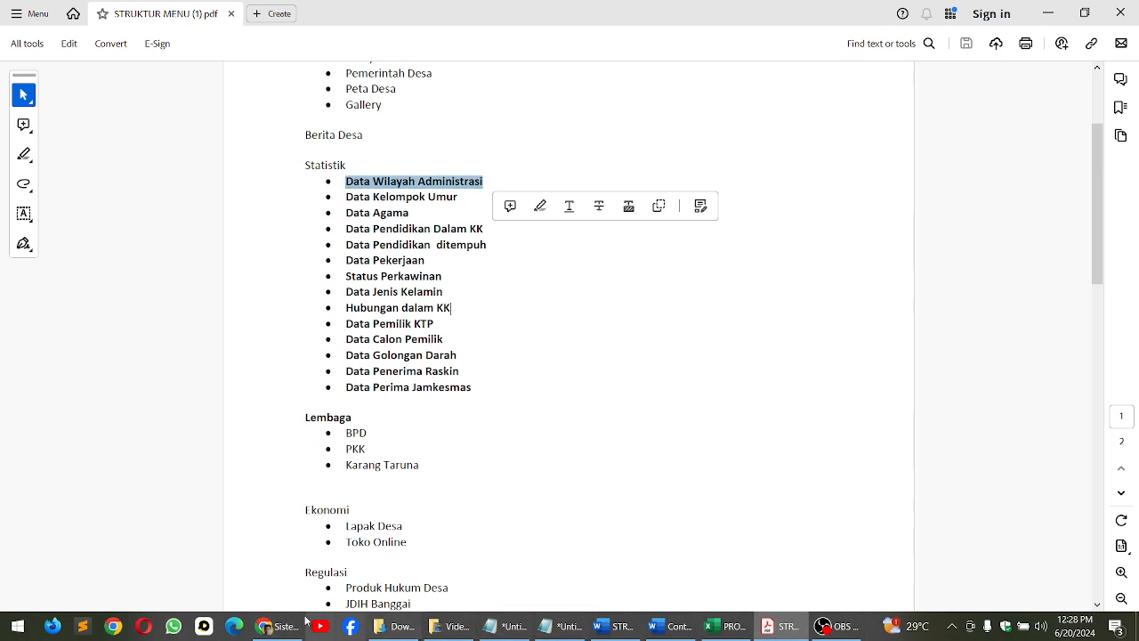
click(278, 626)
key(ctrl+v)
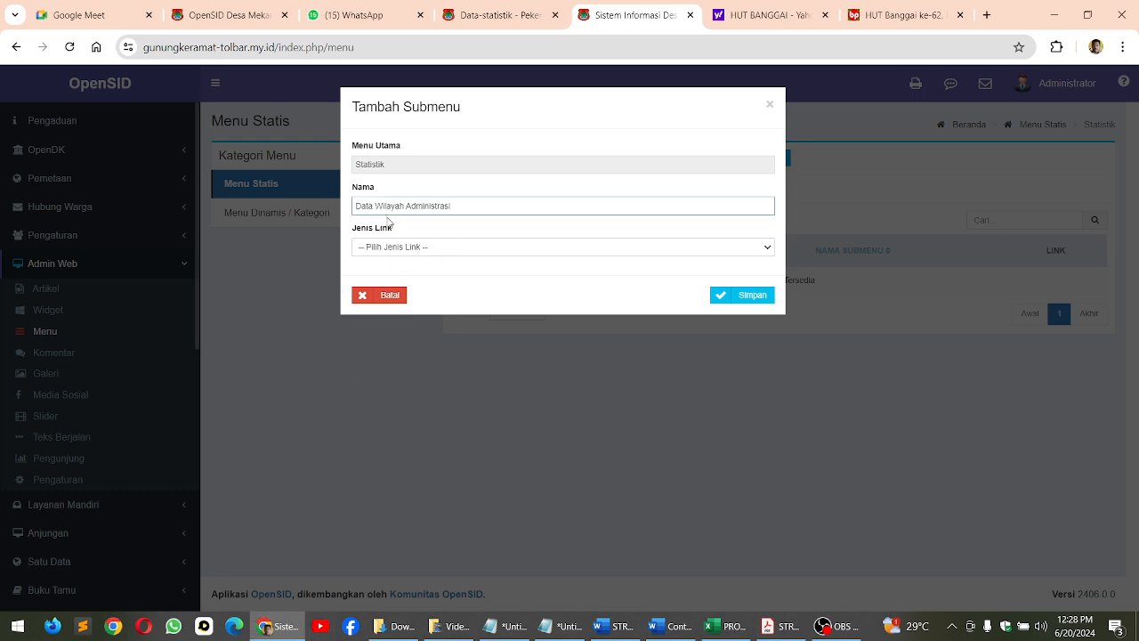
click(400, 248)
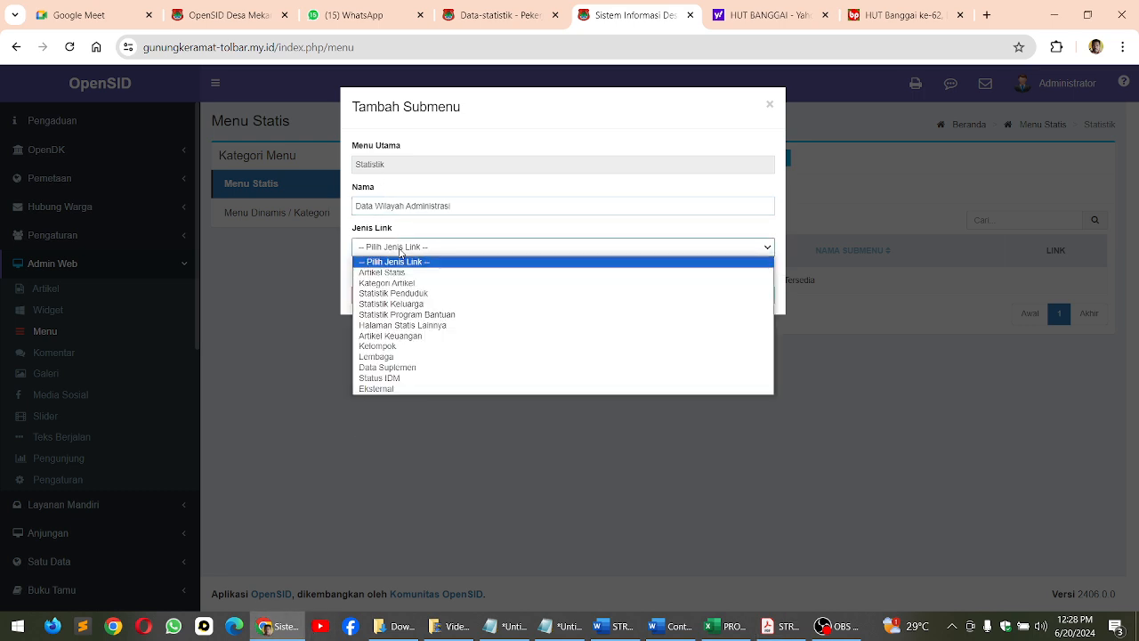
click(421, 326)
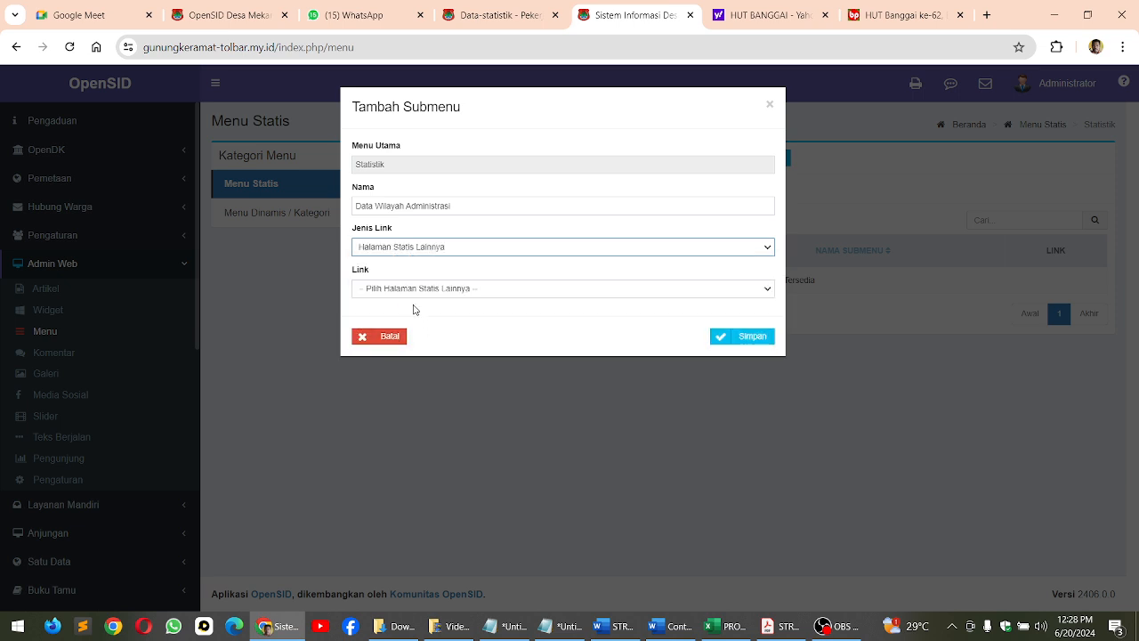
click(406, 294)
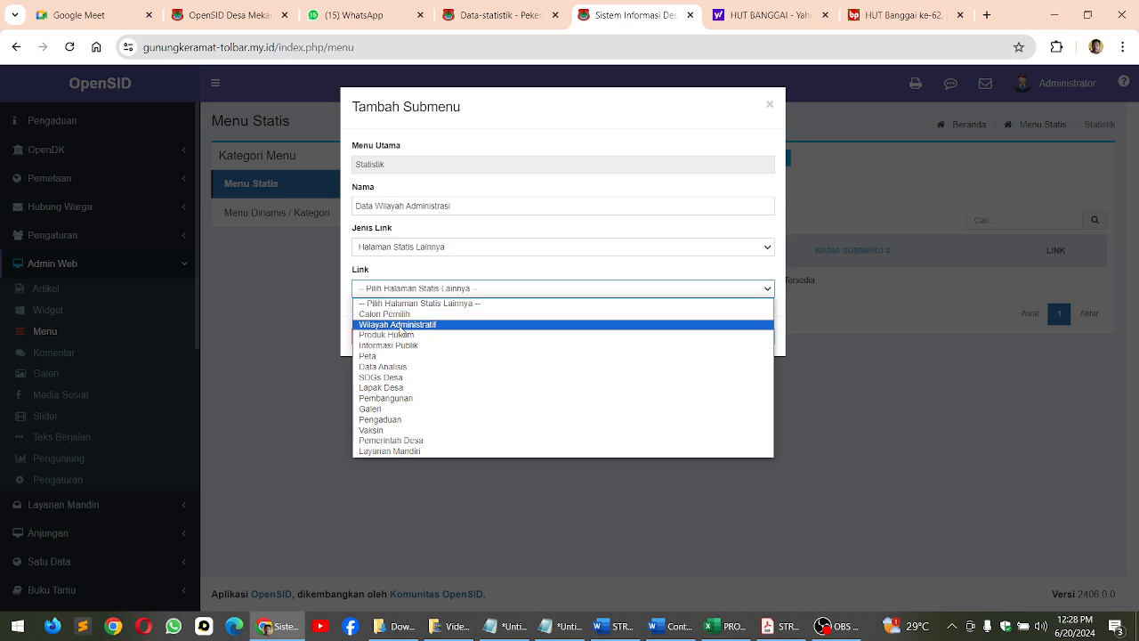
click(402, 324)
click(752, 346)
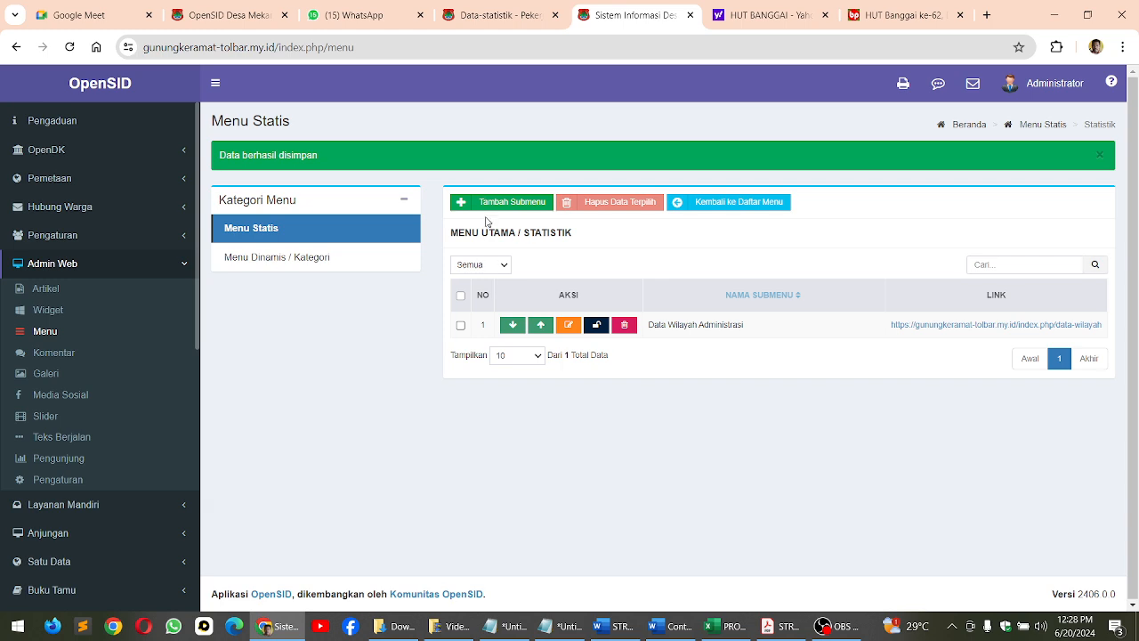
Add the Statistik submenu Data Kelompok Umur, copying its name from the STRUKTUR MENU PDF, with type Statistik Penduduk and link Umur (Kategori)
click(507, 202)
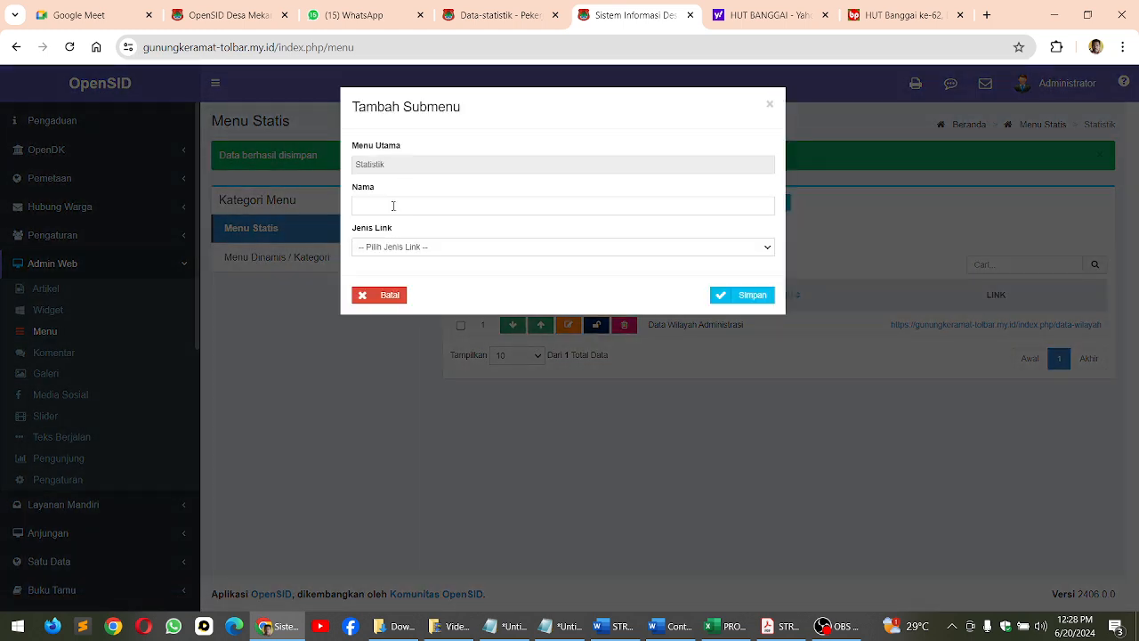
click(776, 625)
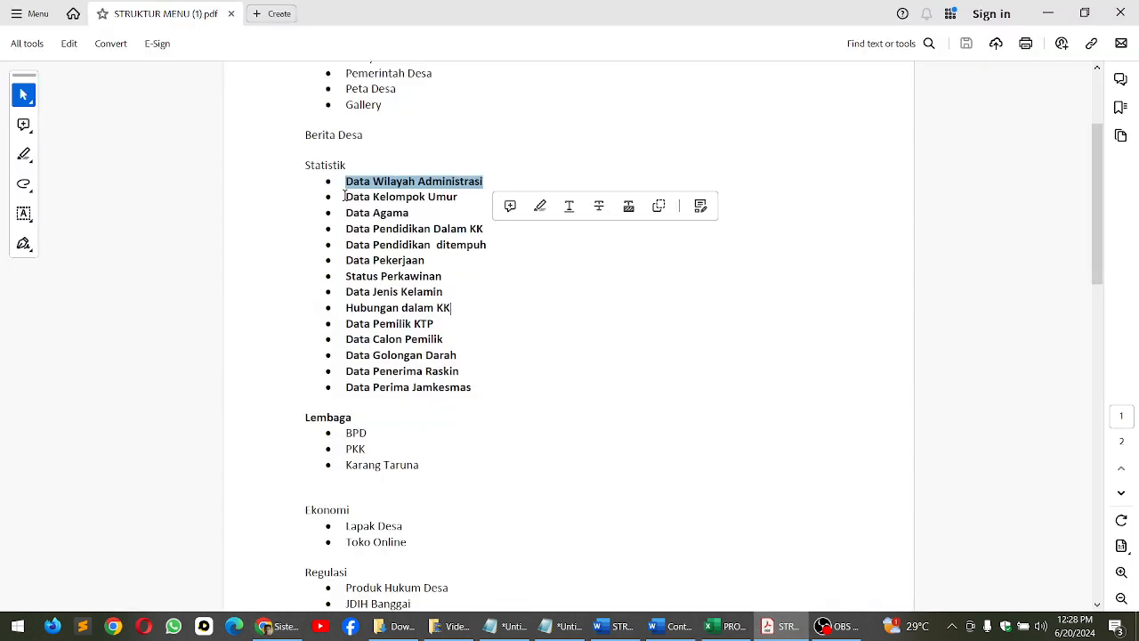
drag(345, 196, 457, 196)
key(ctrl+c)
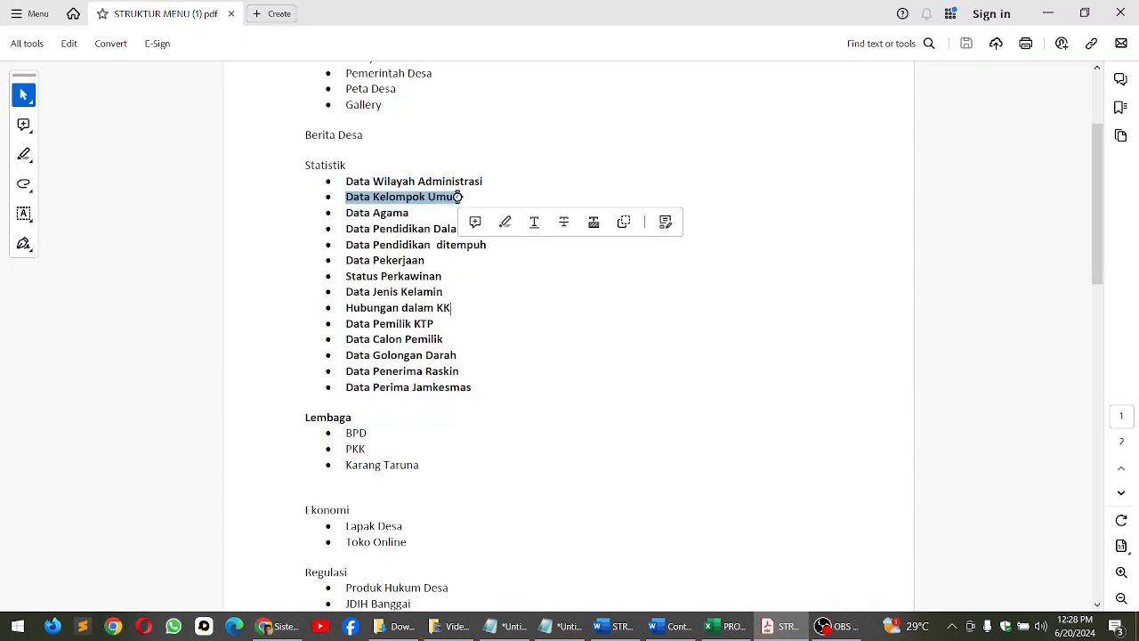
click(298, 627)
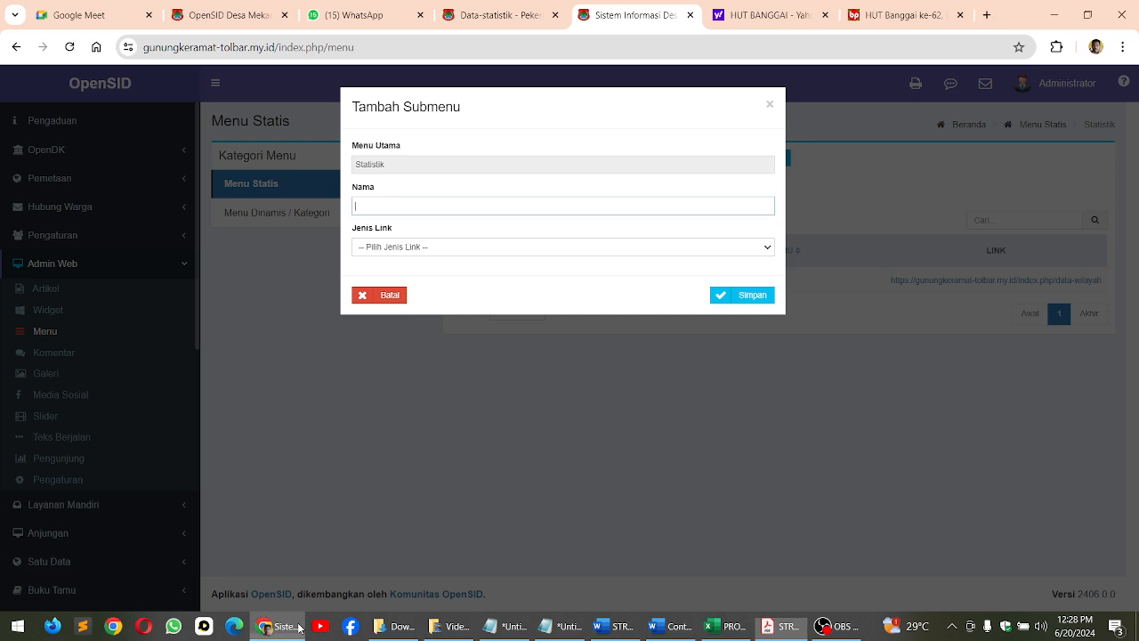
key(ctrl+v)
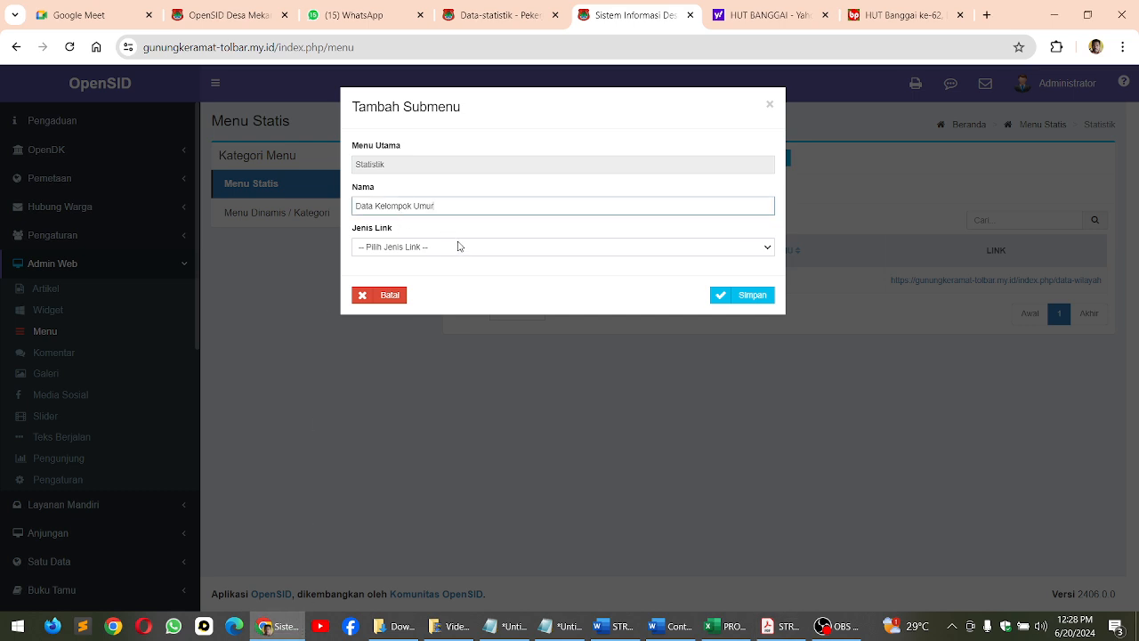
click(437, 248)
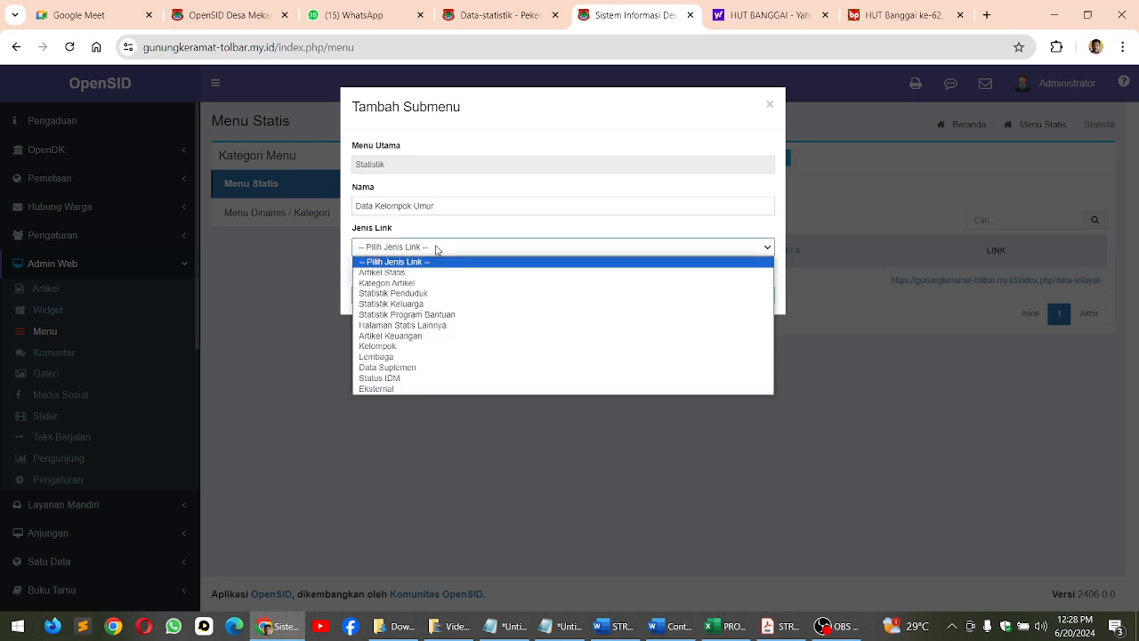
click(407, 294)
click(412, 290)
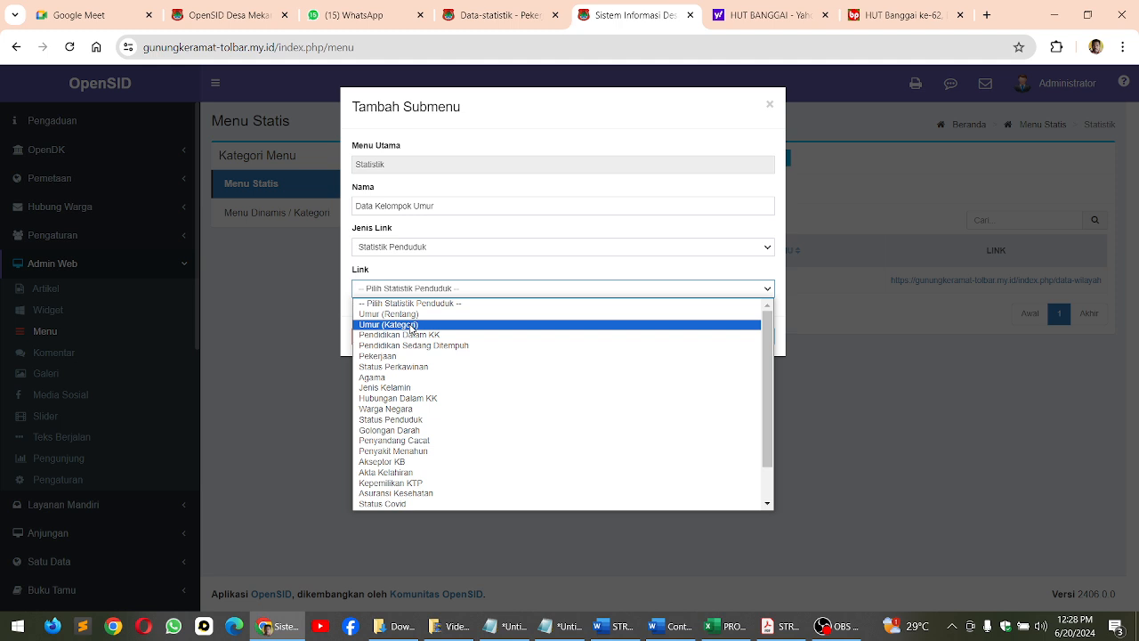
click(413, 326)
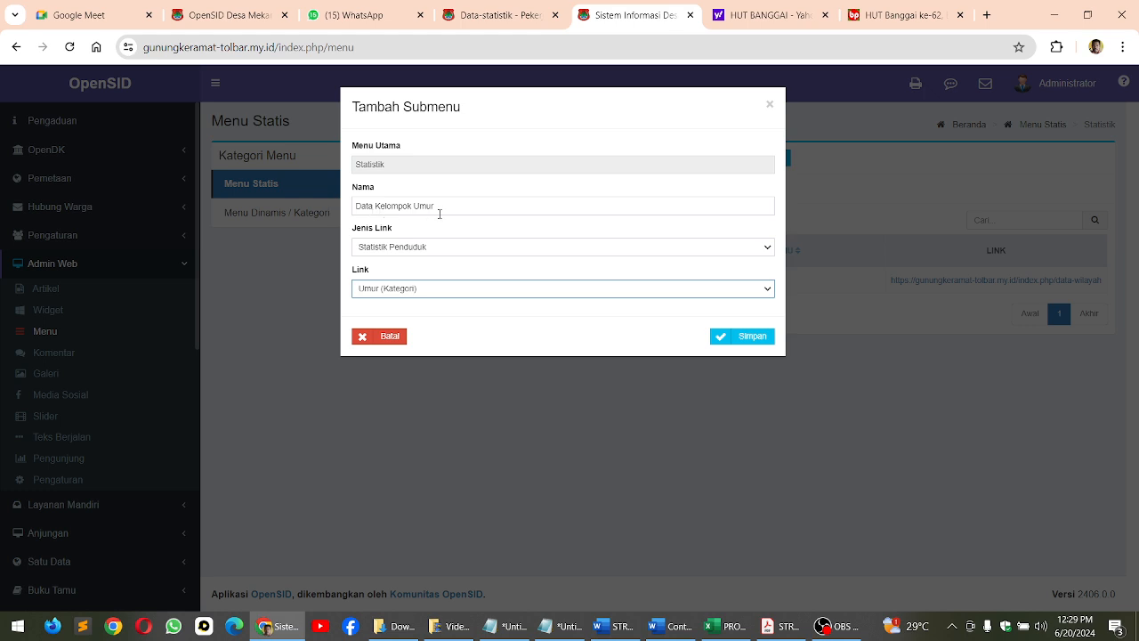
click(744, 341)
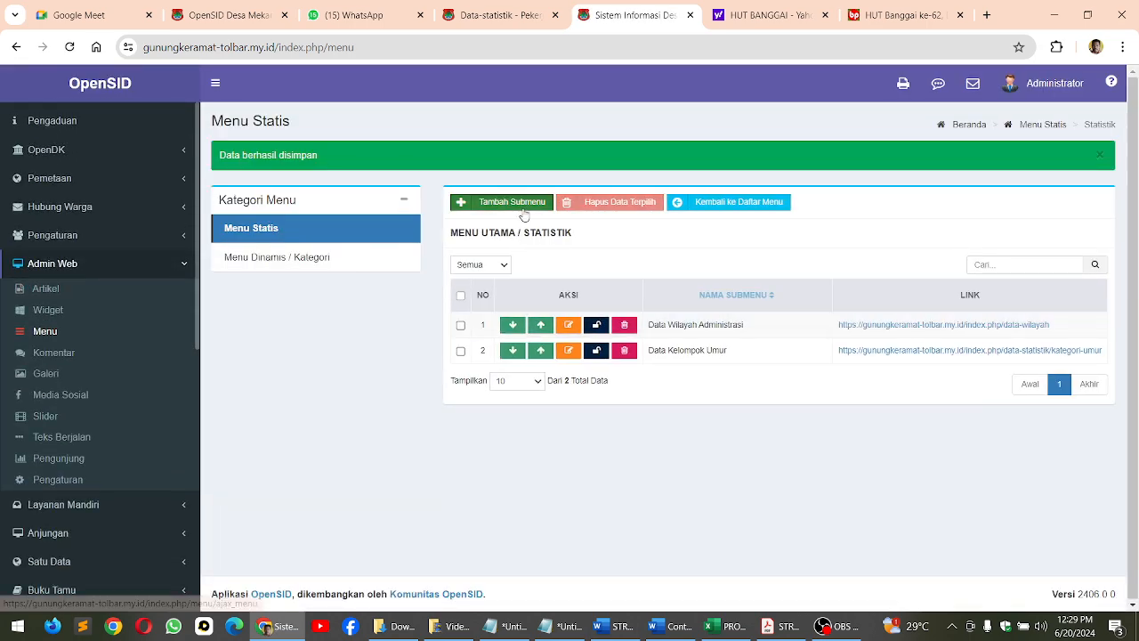
Add the Statistik submenu Data Rentang Umur with type Statistik Penduduk and link Umur (Rentang), and save it
click(511, 202)
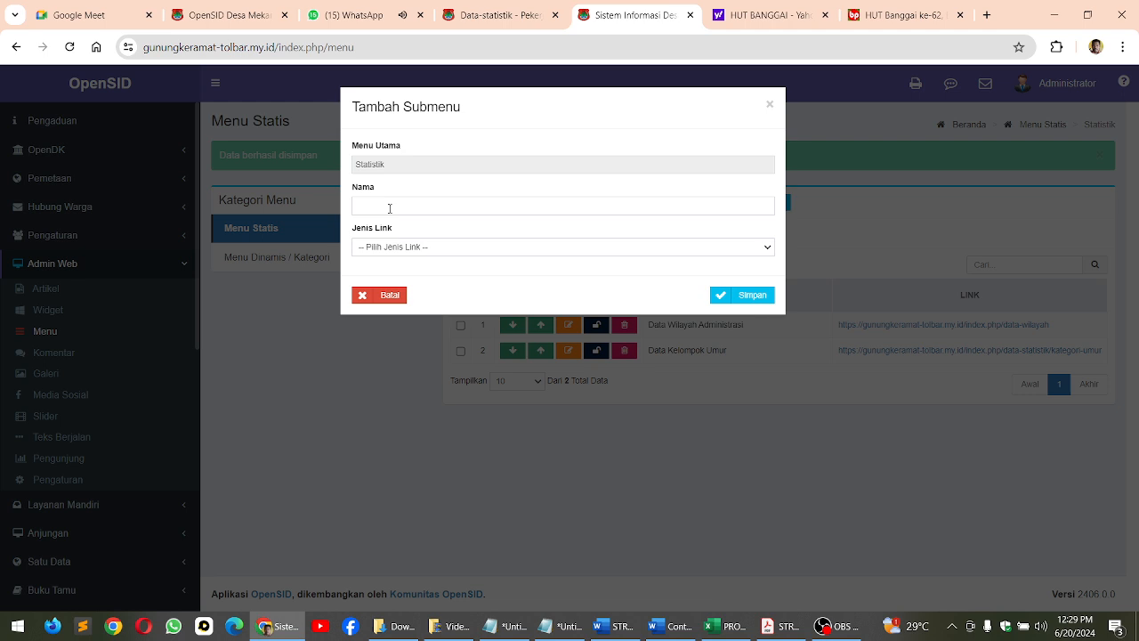
click(387, 201)
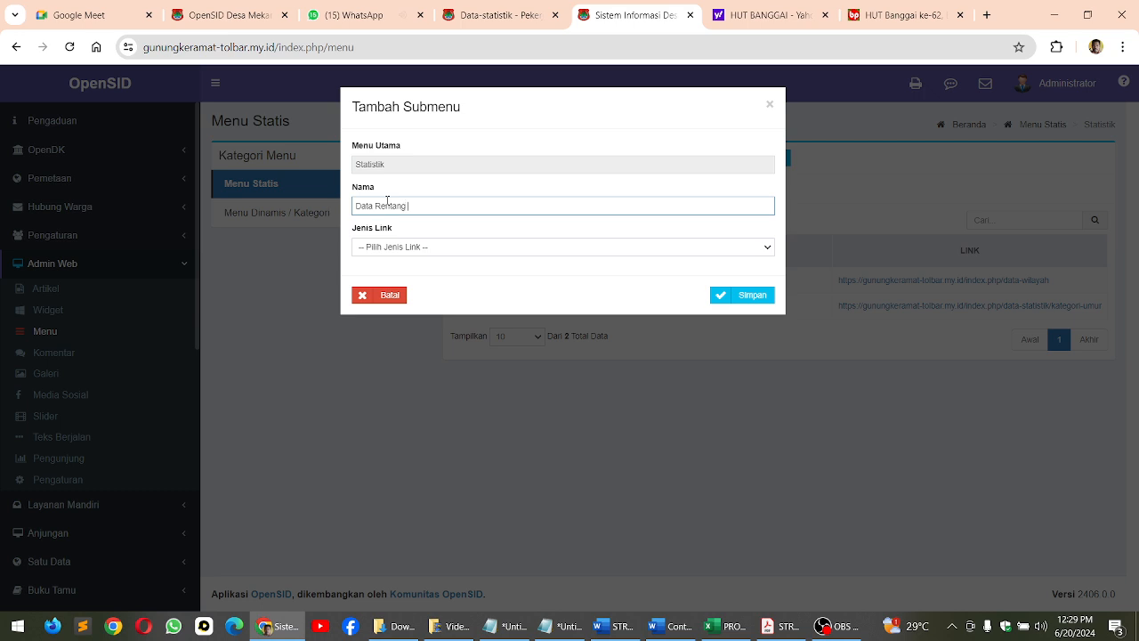
click(407, 246)
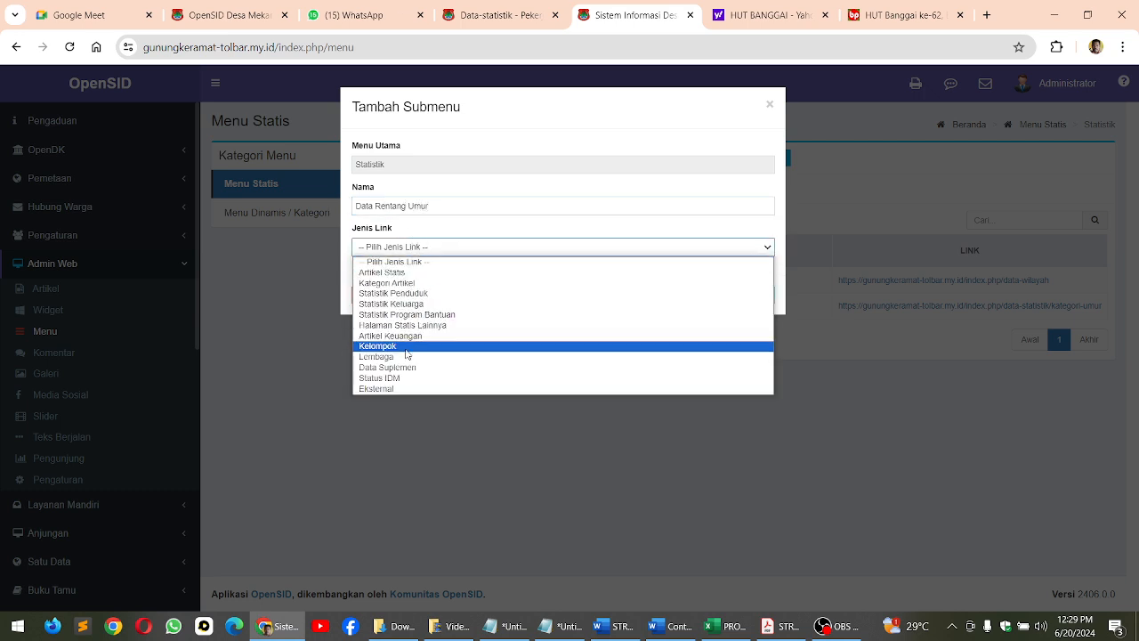
click(408, 294)
click(407, 290)
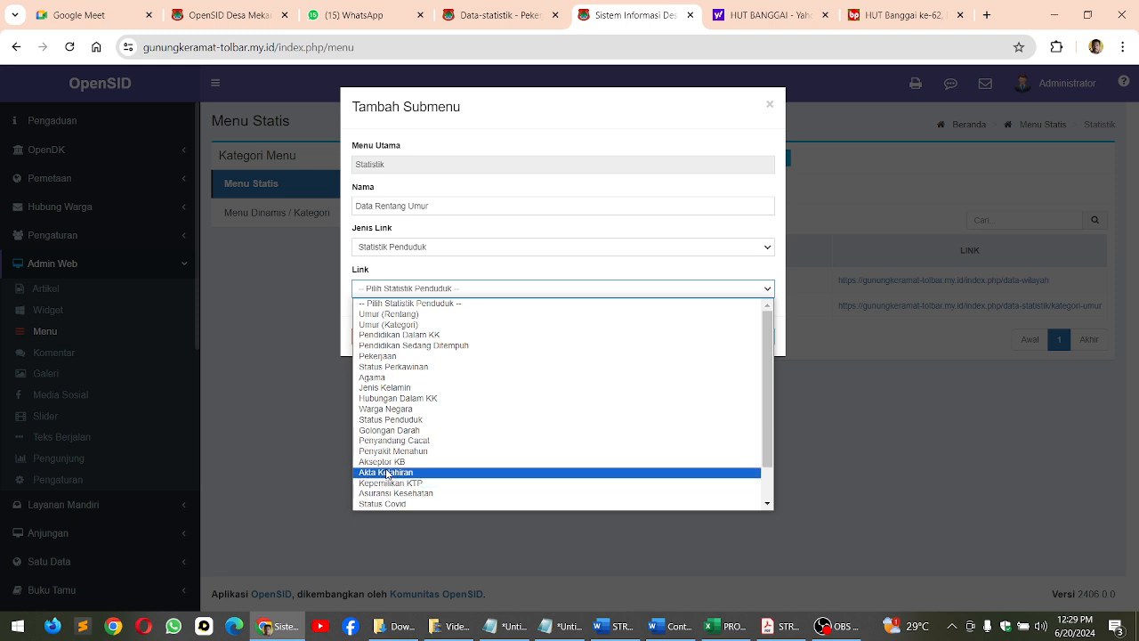
click(392, 316)
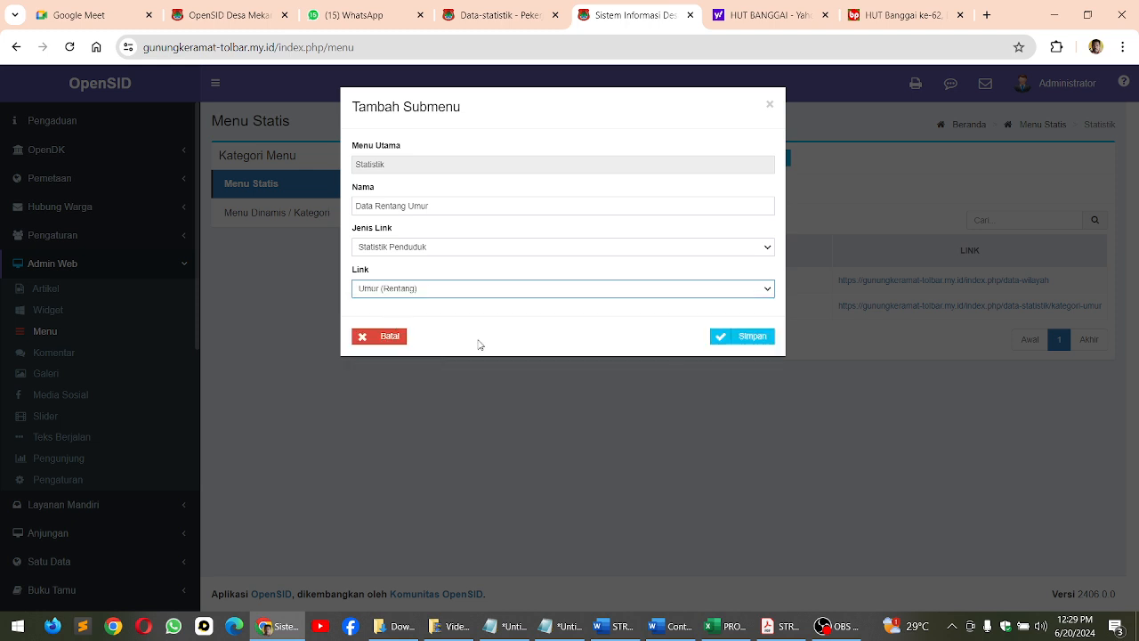
click(742, 339)
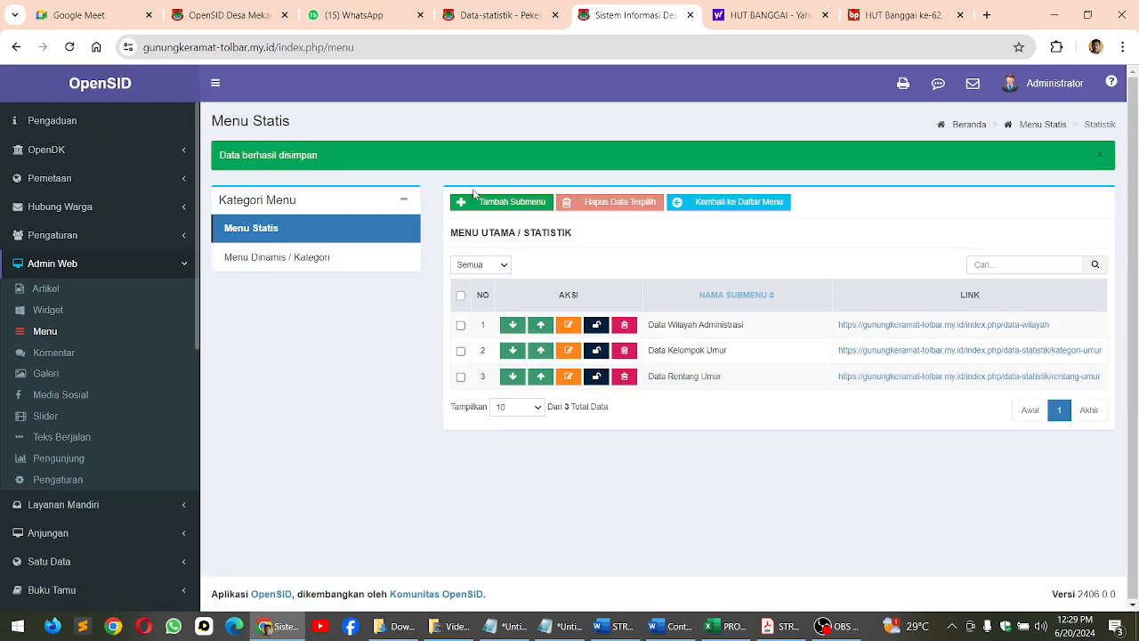
Add the Statistik submenu Data Agama, copying its name from the STRUKTUR MENU PDF, with type Statistik Penduduk and link Agama
click(502, 202)
click(800, 629)
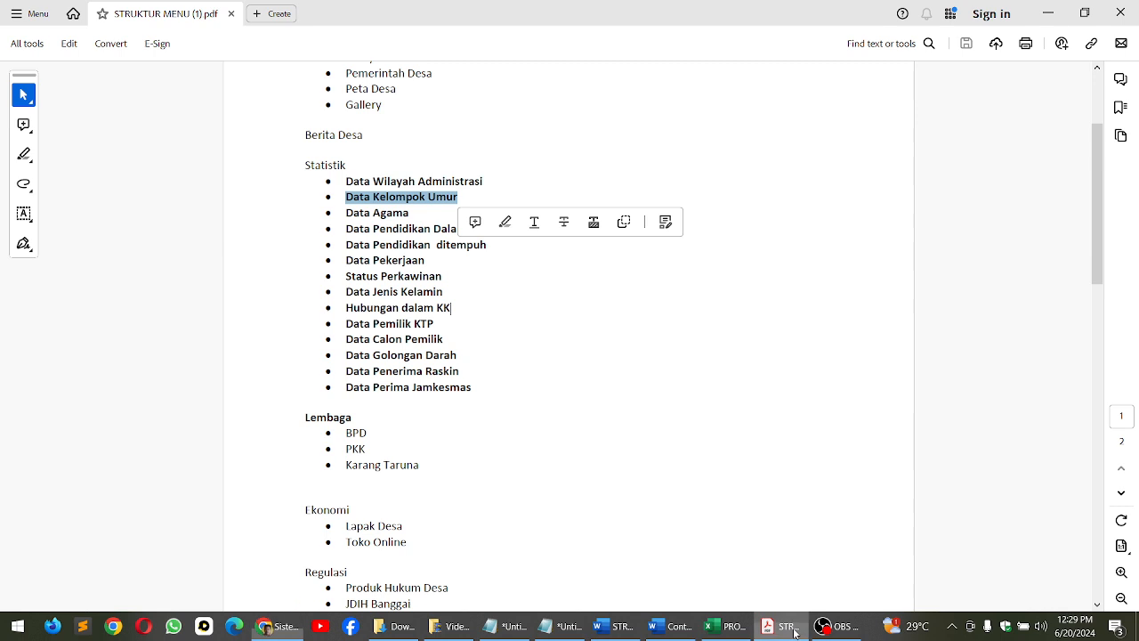
drag(347, 214, 412, 213)
key(ctrl+c)
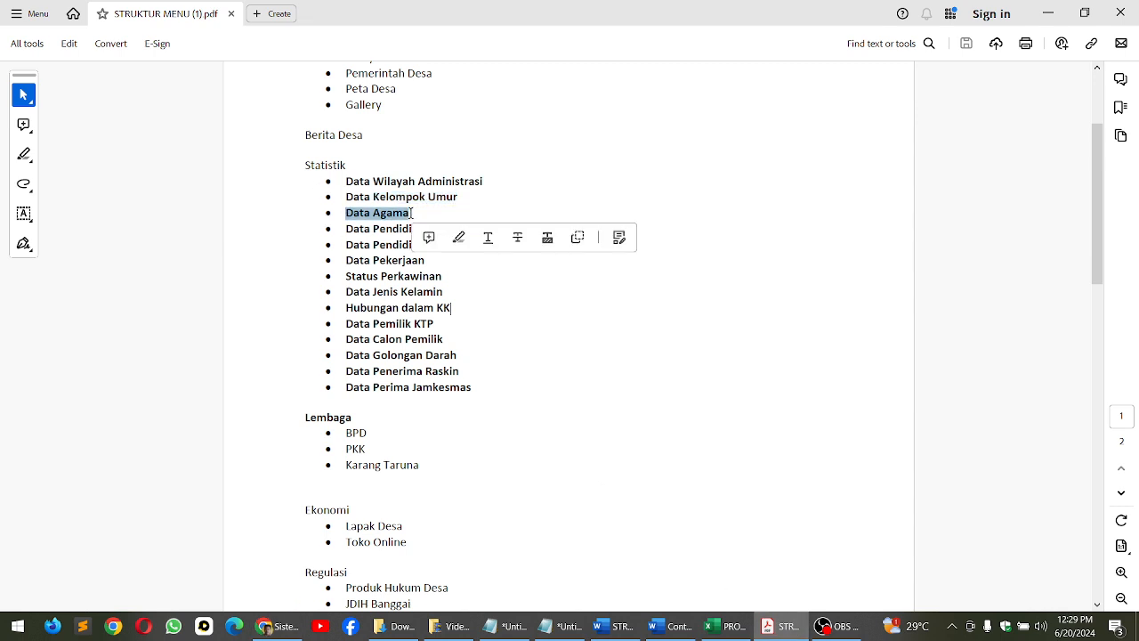
click(275, 626)
click(361, 205)
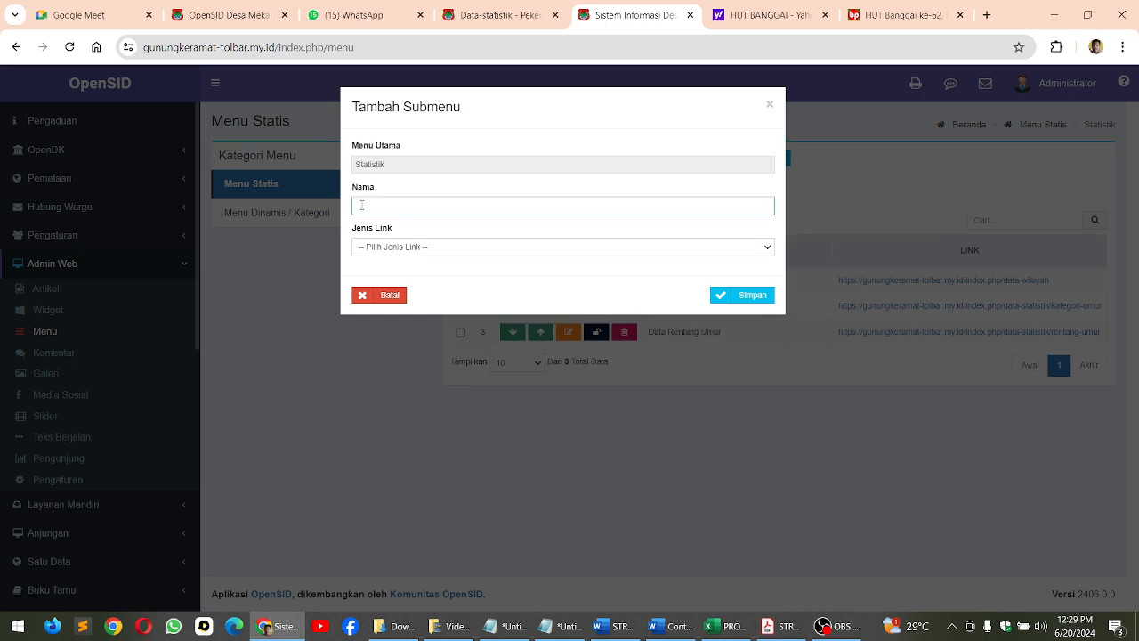
key(ctrl+v)
click(441, 246)
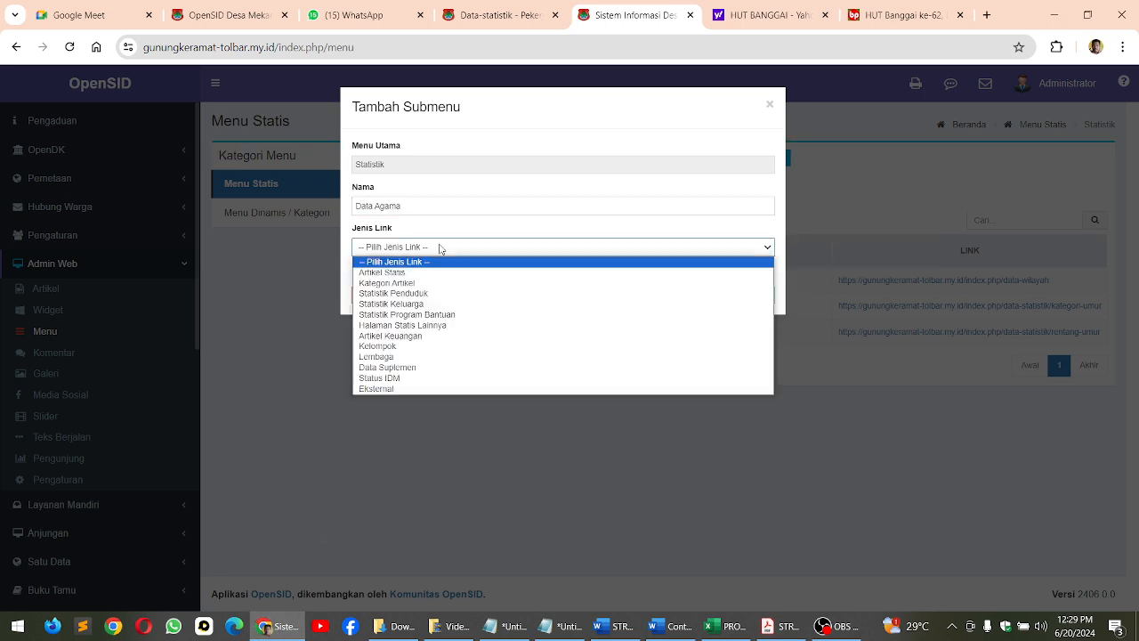
click(433, 294)
click(424, 287)
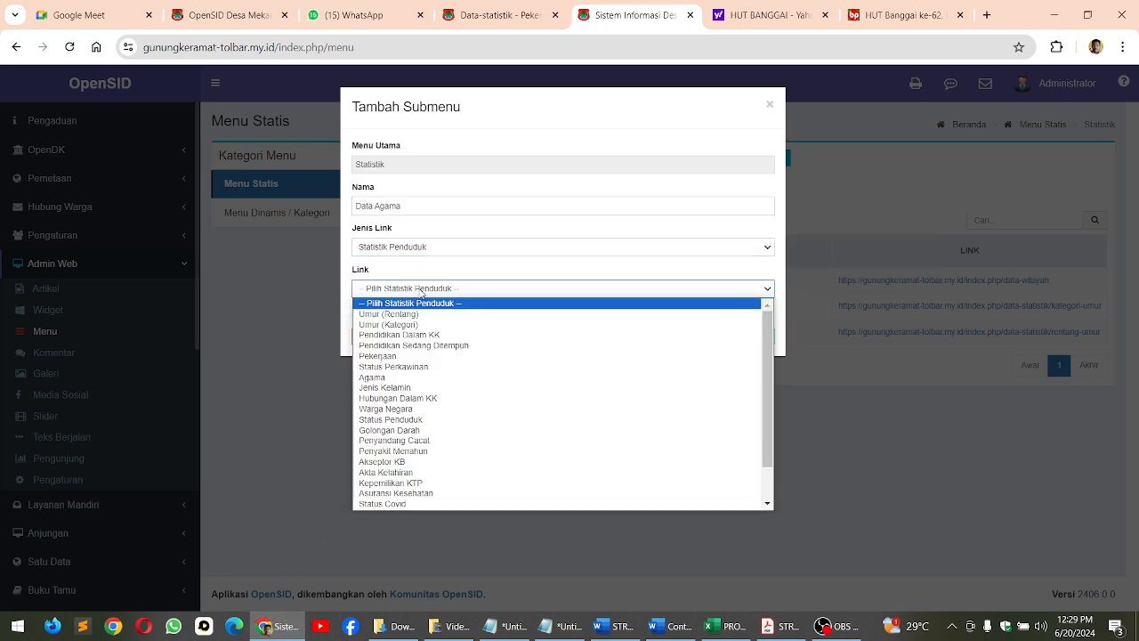
click(398, 378)
click(741, 342)
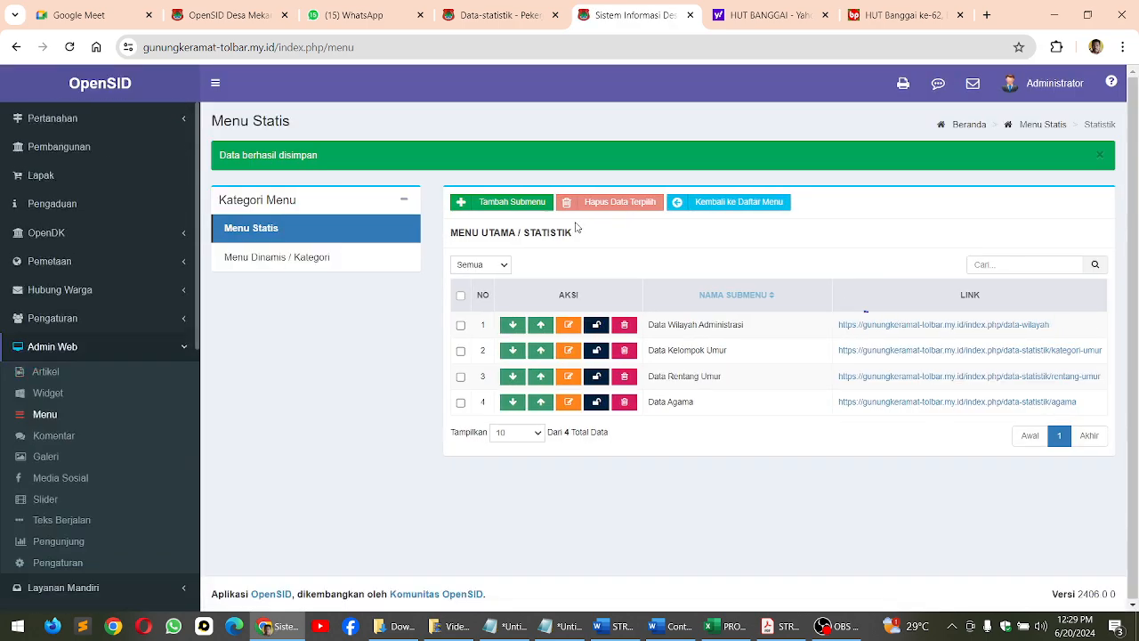
Add the Statistik submenu Data Pendidikan Dalam KK, copying its name from the STRUKTUR MENU PDF, with type Statistik Penduduk and link Pendidikan Dalam KK
click(477, 200)
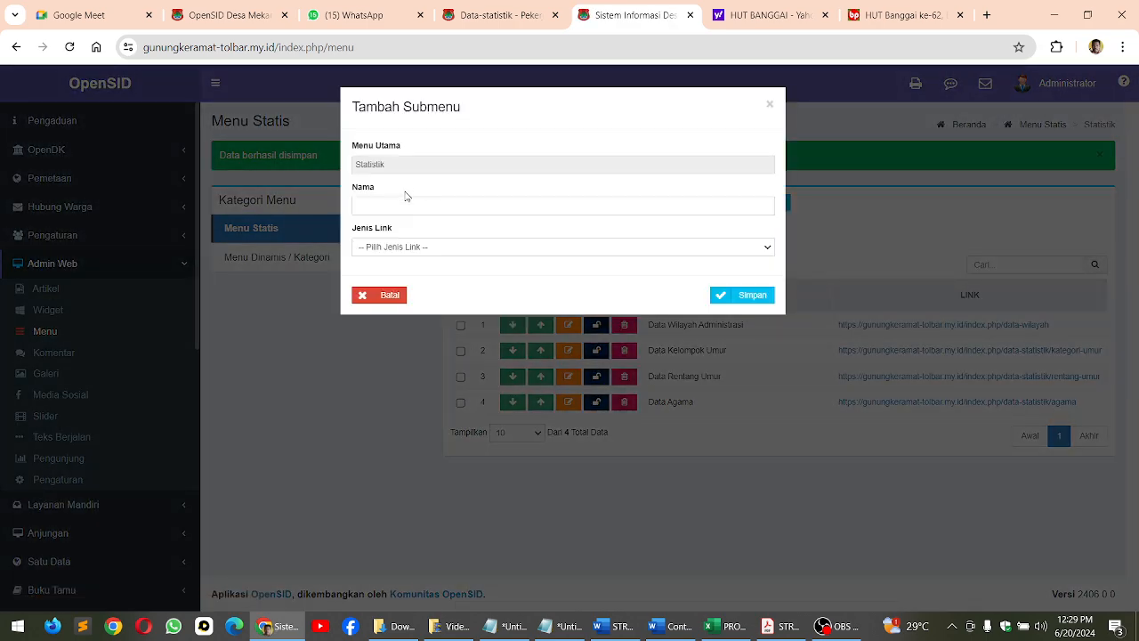
click(402, 204)
key(alt+Tab)
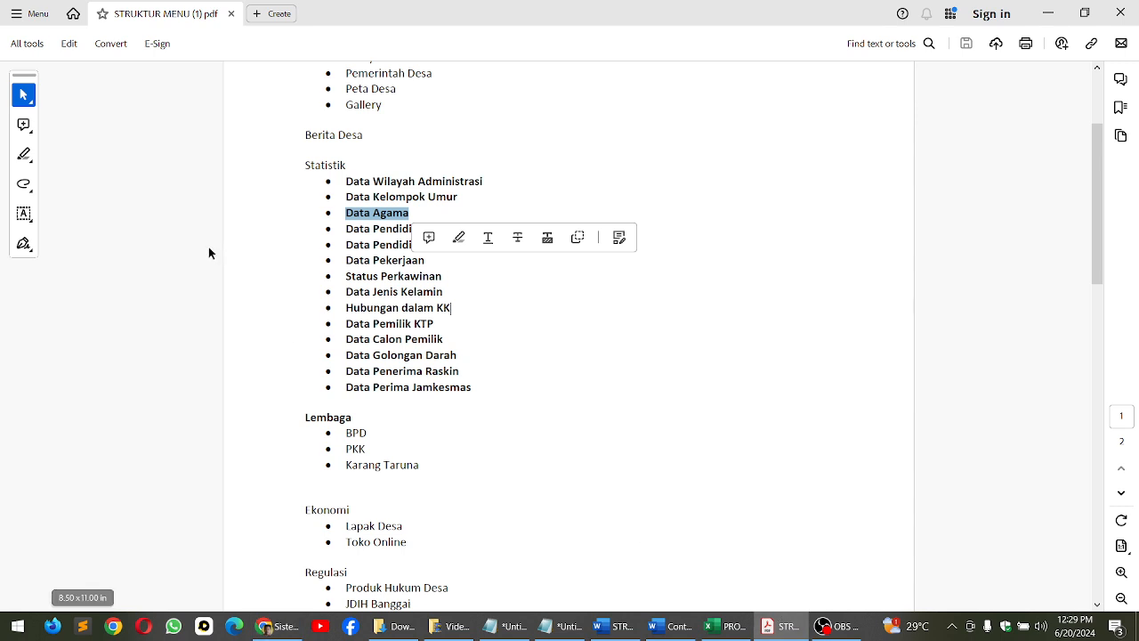
click(361, 234)
drag(347, 228, 488, 228)
key(ctrl+c)
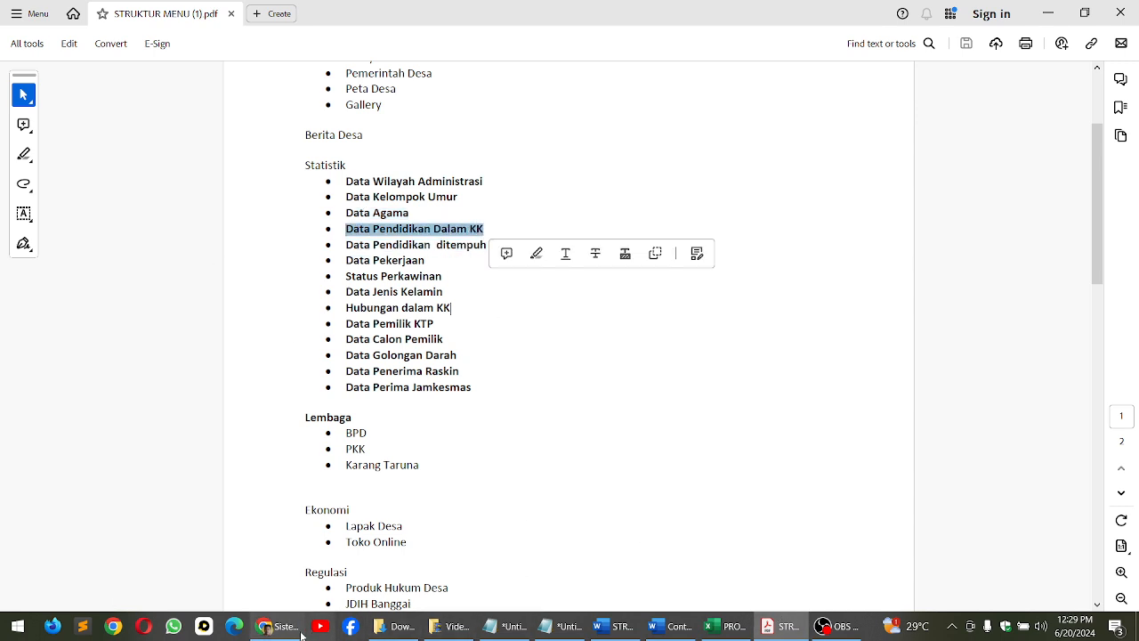
key(alt+Tab)
key(ctrl+v)
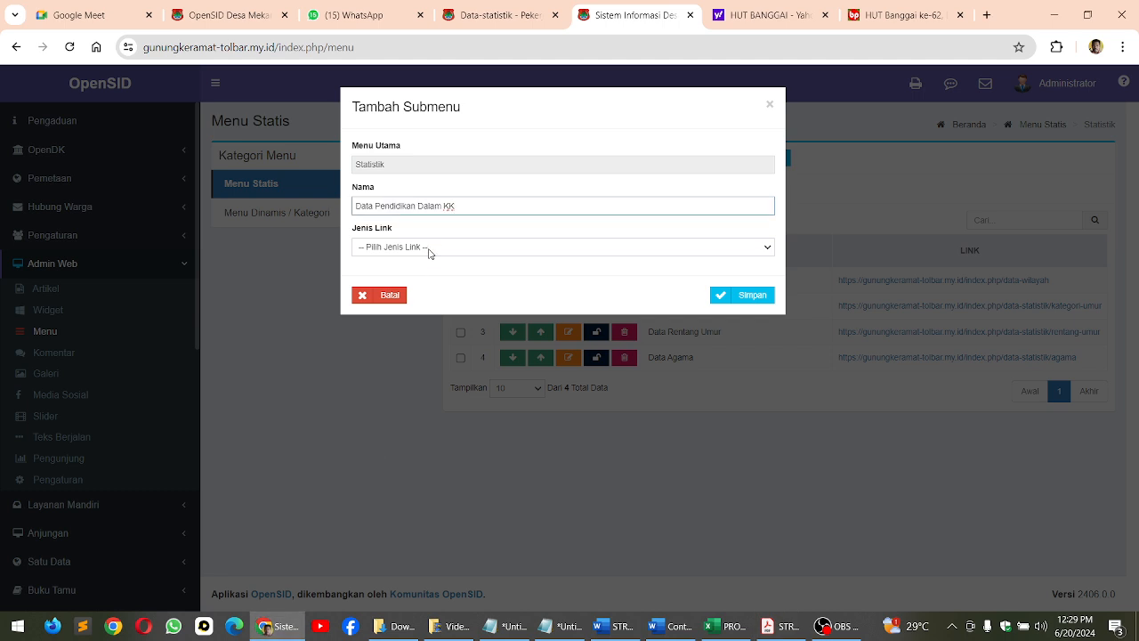
click(430, 253)
click(432, 293)
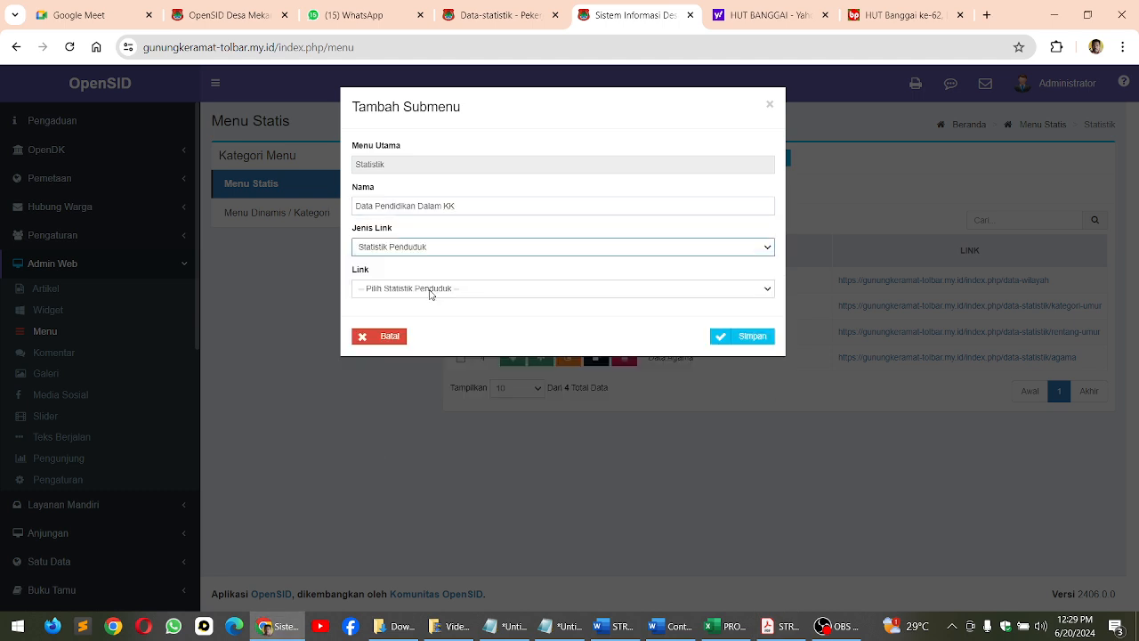
click(431, 291)
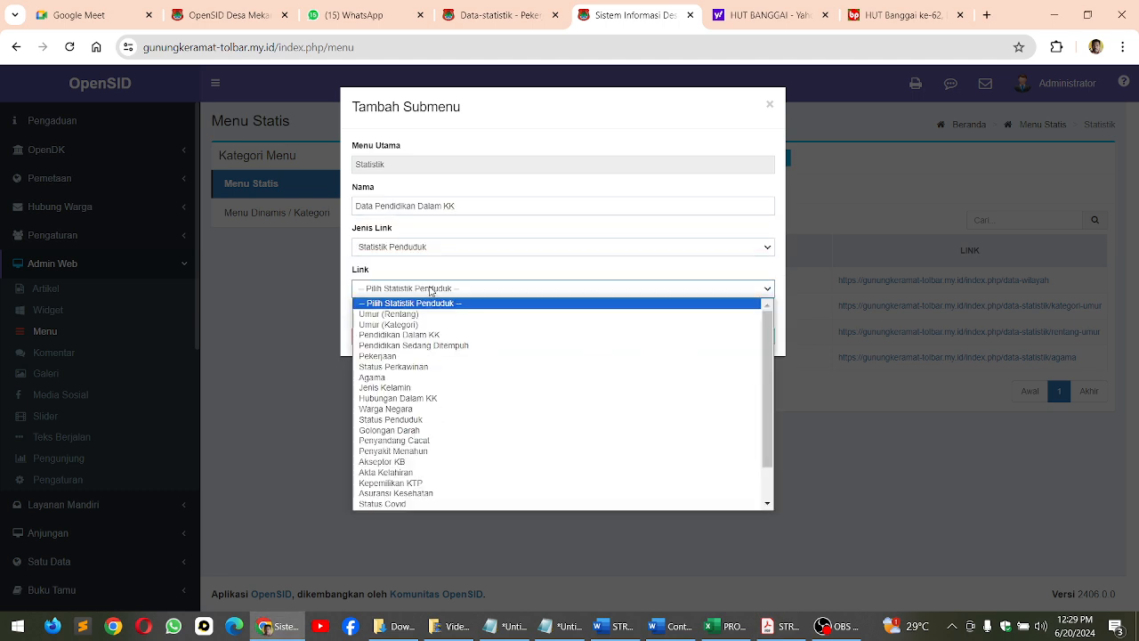
click(437, 336)
click(752, 339)
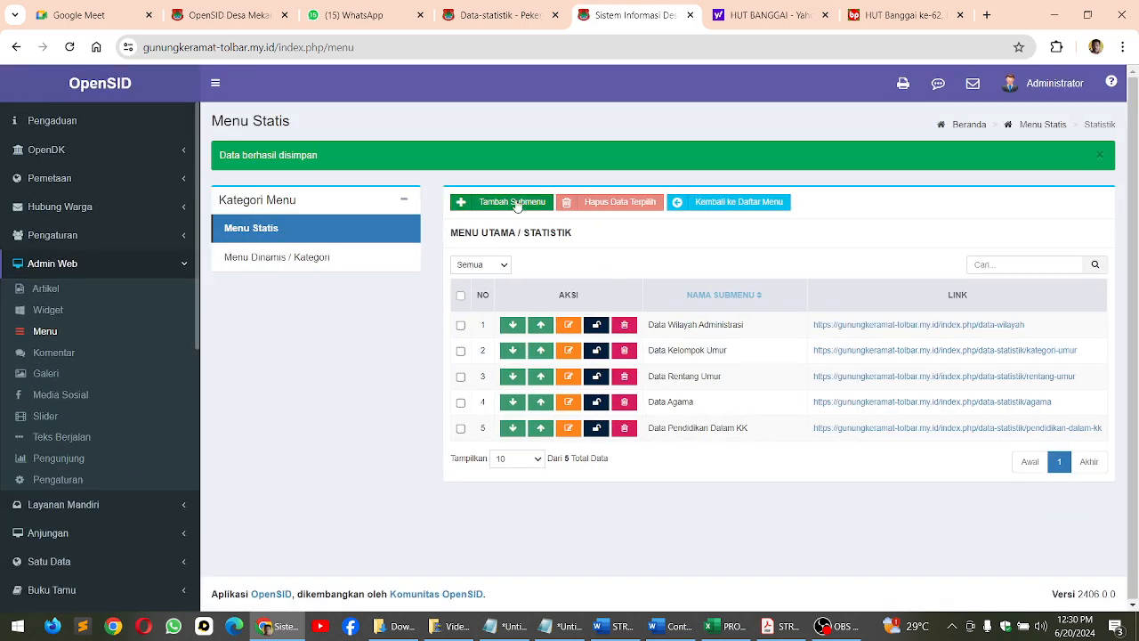
Add the Statistik submenu Data Pendidikan ditempuh, copying its name from the STRUKTUR MENU PDF, with type Statistik Penduduk and link Pendidikan Sedang Ditempuh
click(517, 202)
click(780, 626)
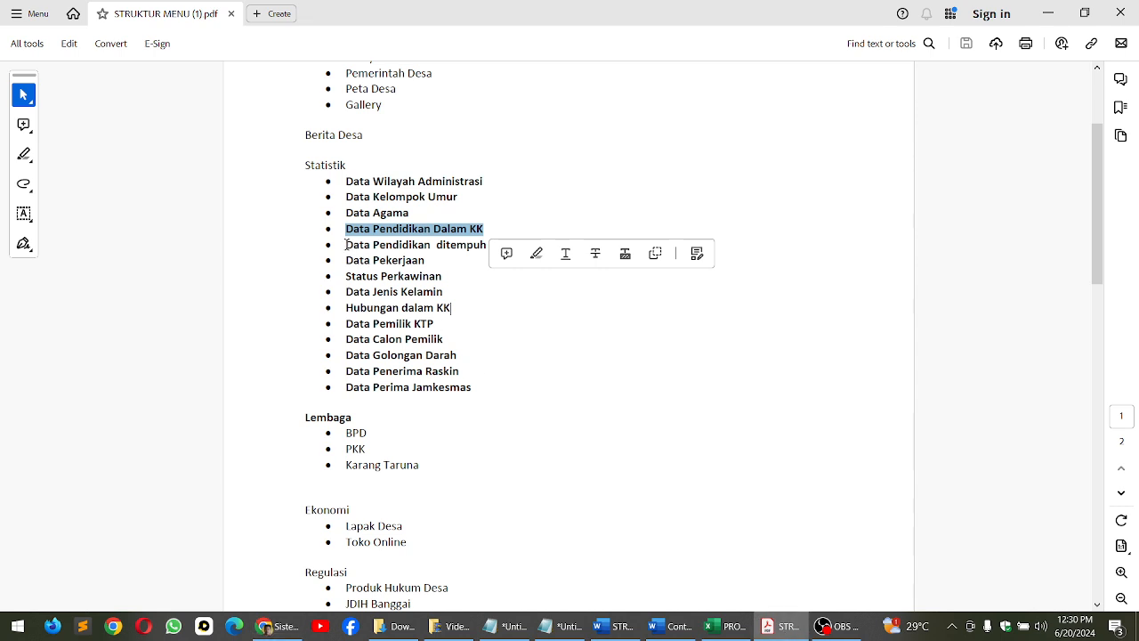
drag(346, 244, 472, 244)
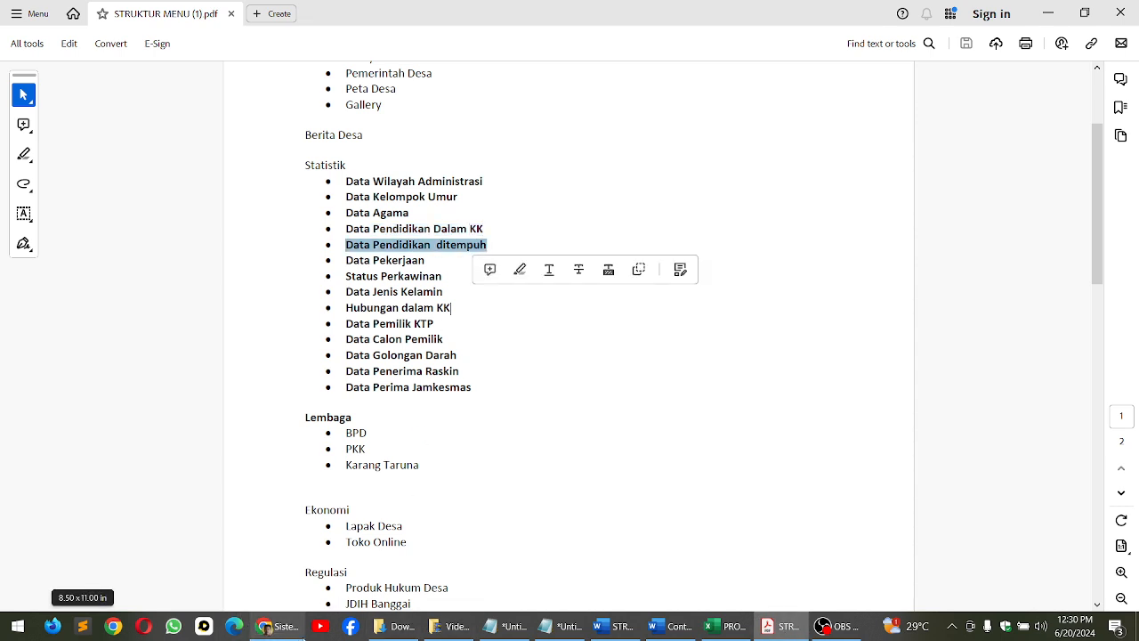
click(267, 625)
click(377, 203)
key(ctrl+v)
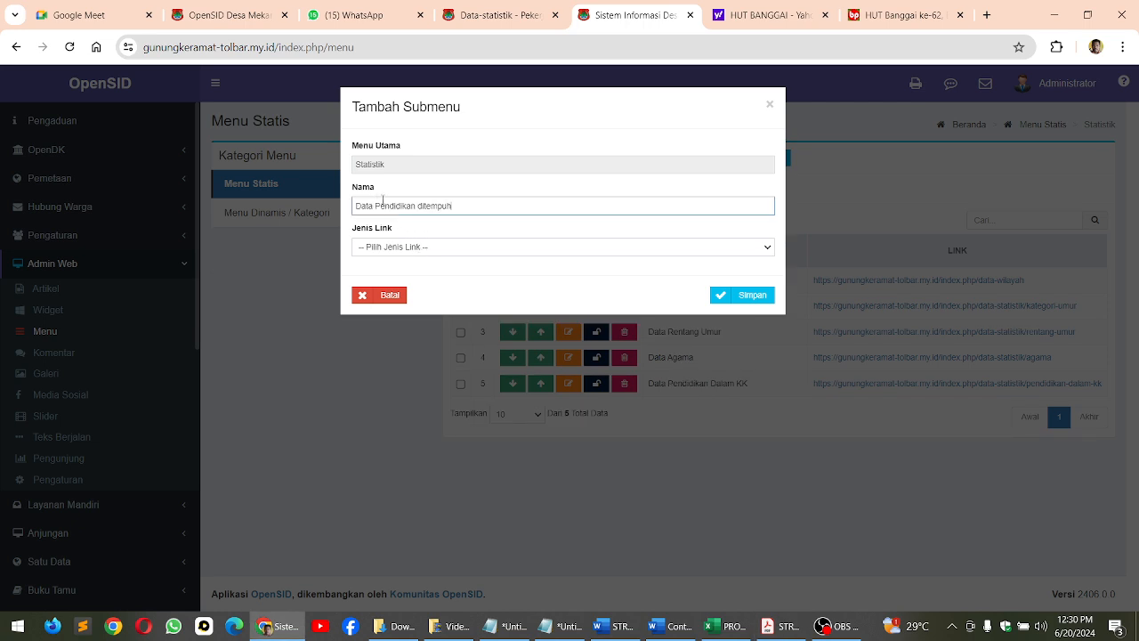
click(417, 252)
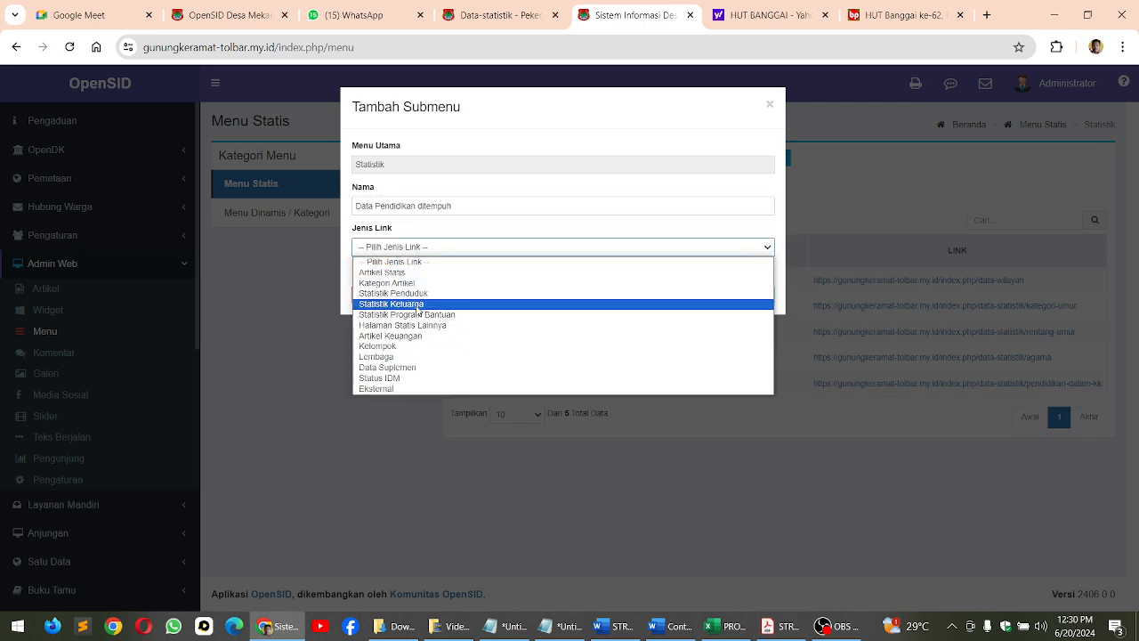
click(406, 294)
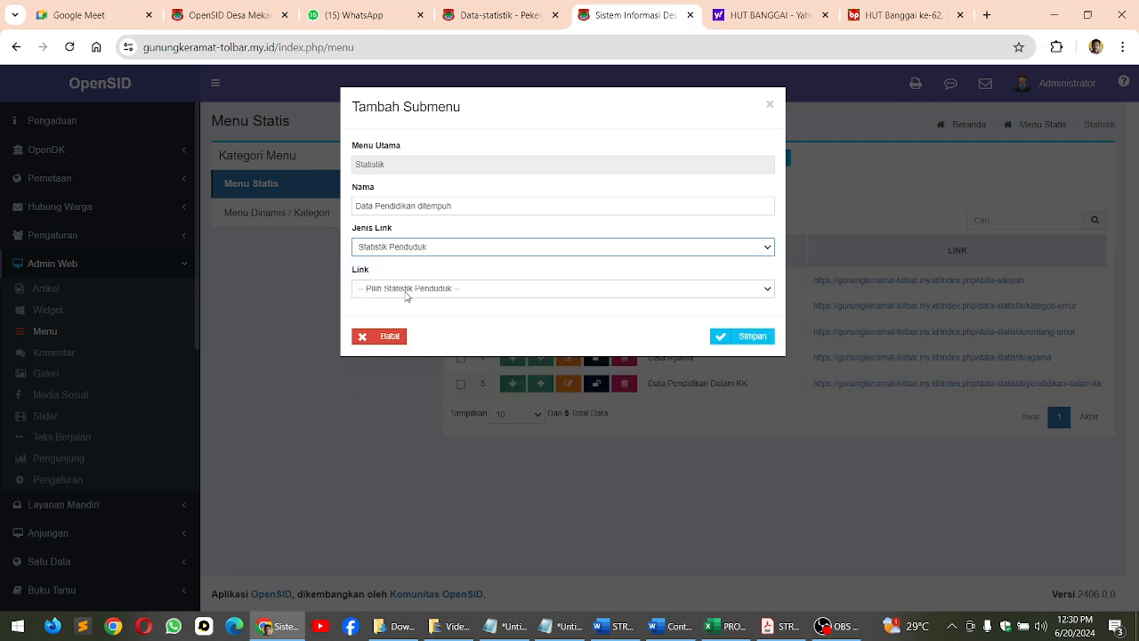
click(411, 289)
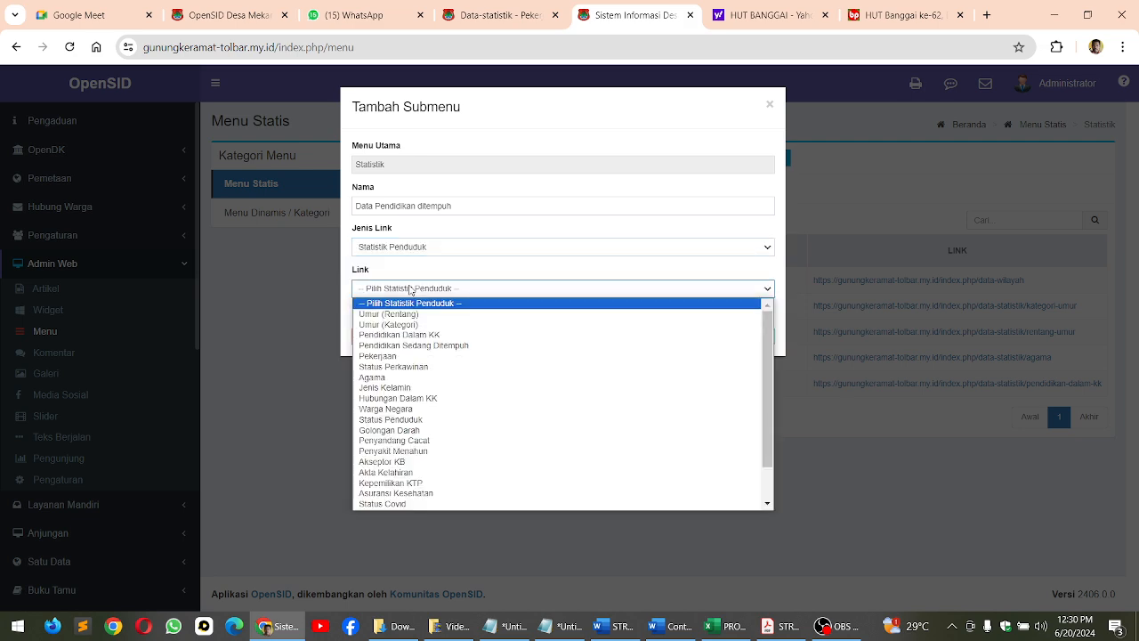
click(430, 345)
click(739, 342)
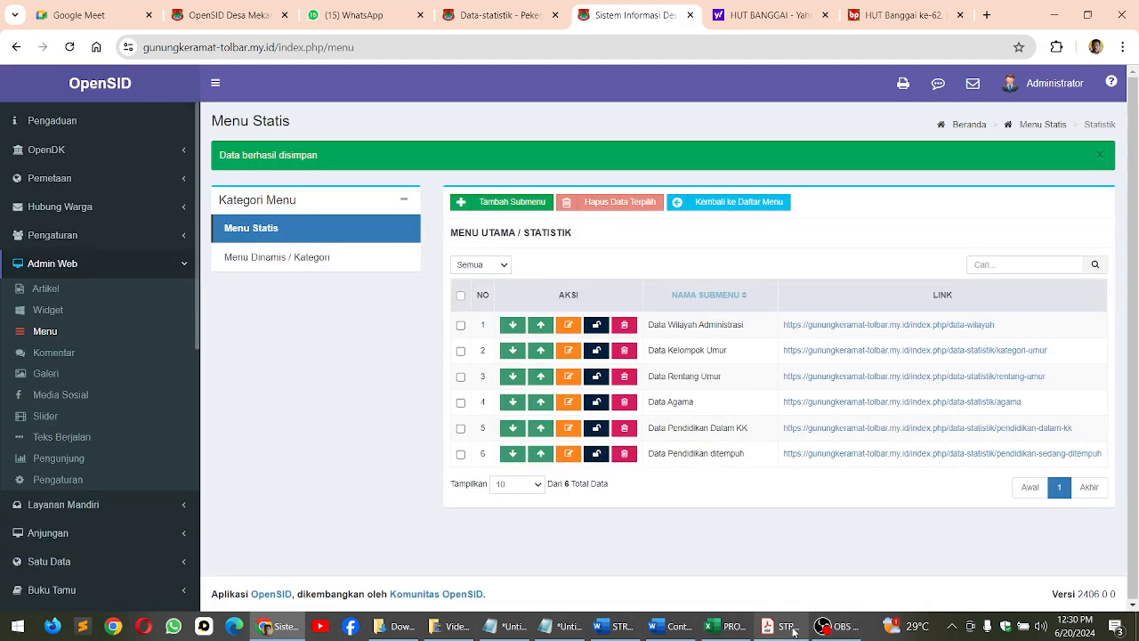
Add the Statistik submenu Data Pekerjaan, copying its name from the STRUKTUR MENU PDF, with type Statistik Penduduk and link Pekerjaan
key(alt+Tab)
drag(342, 266, 423, 270)
key(ctrl+c)
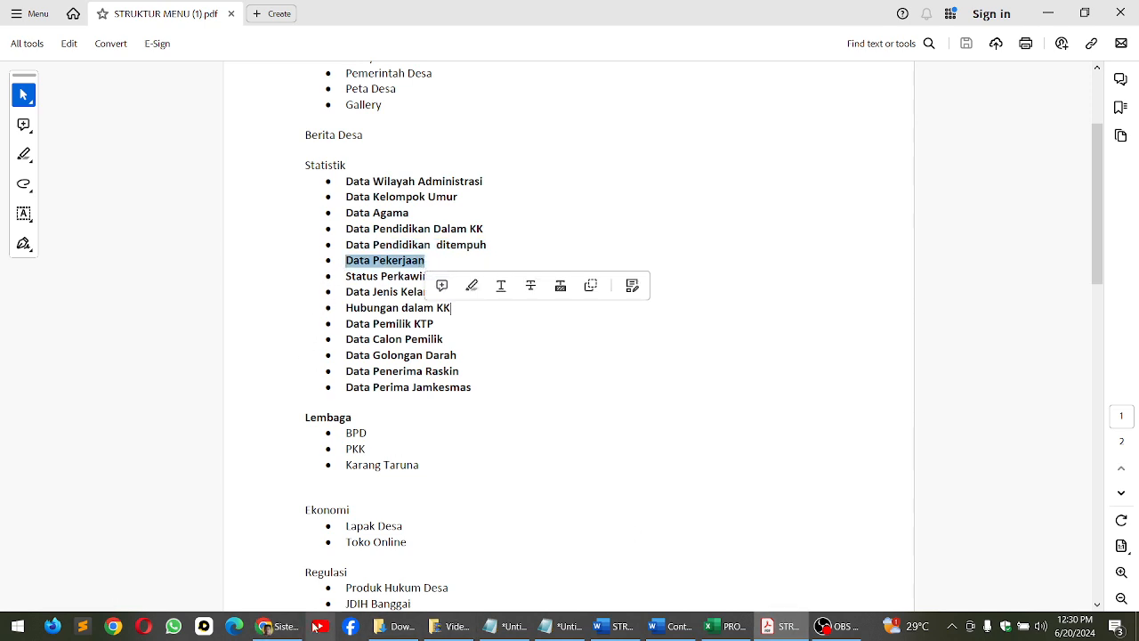
click(274, 626)
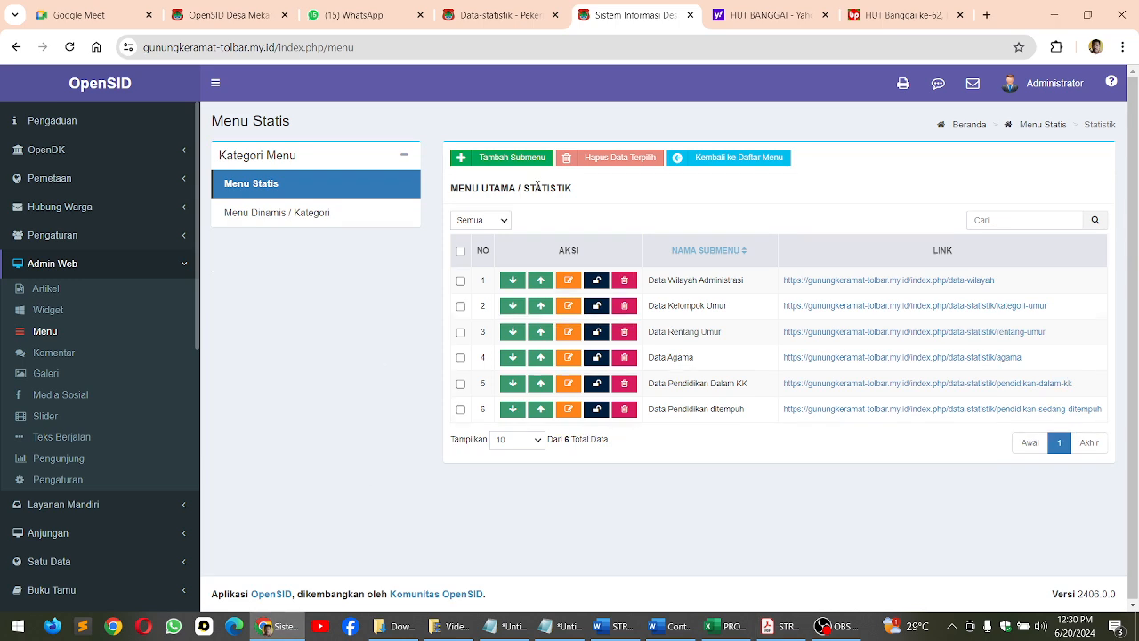
click(500, 160)
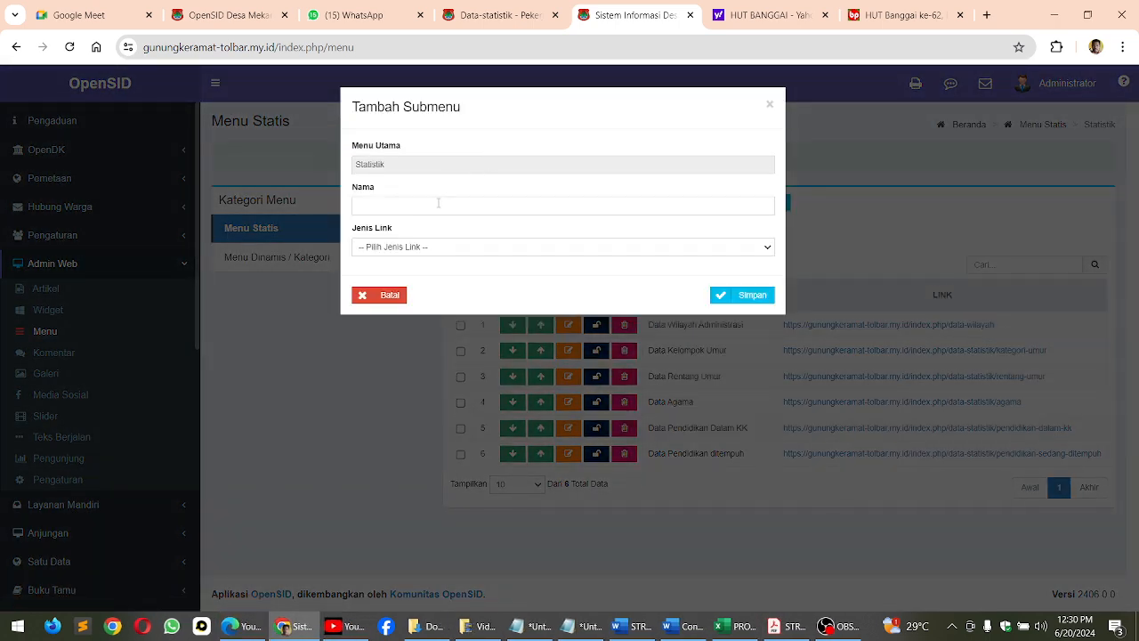
click(416, 206)
key(ctrl+v)
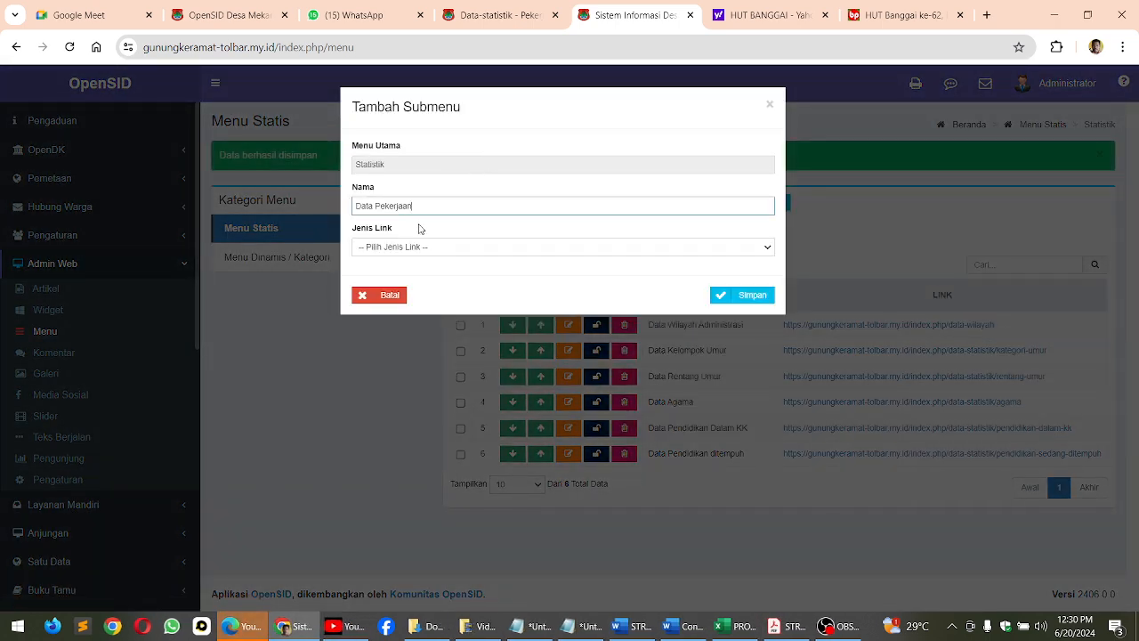
click(421, 245)
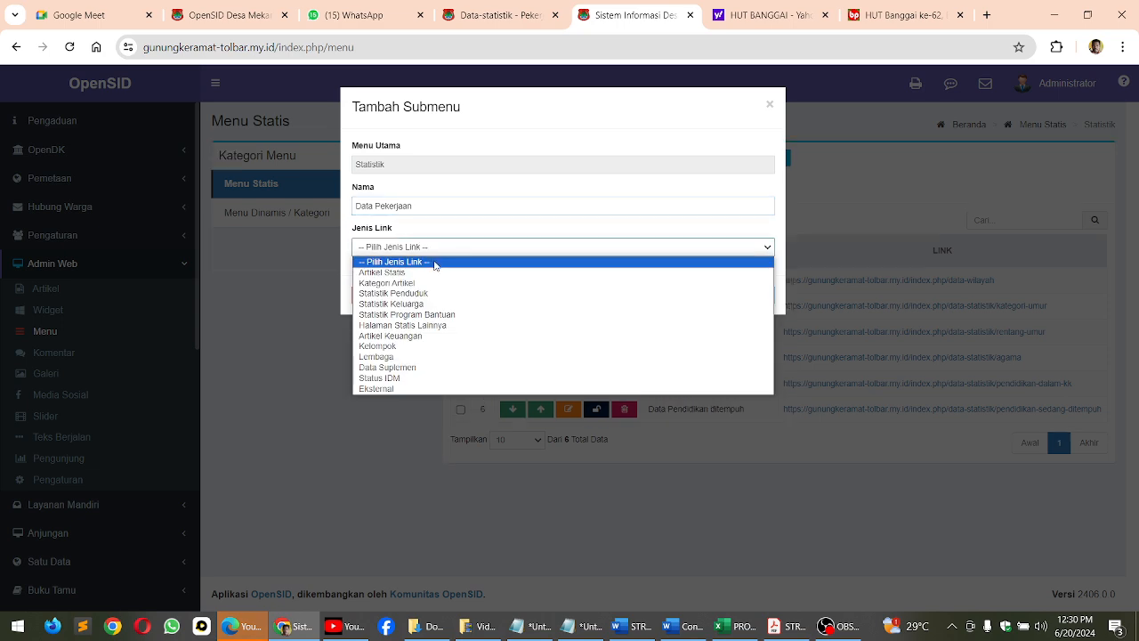
click(402, 293)
click(407, 289)
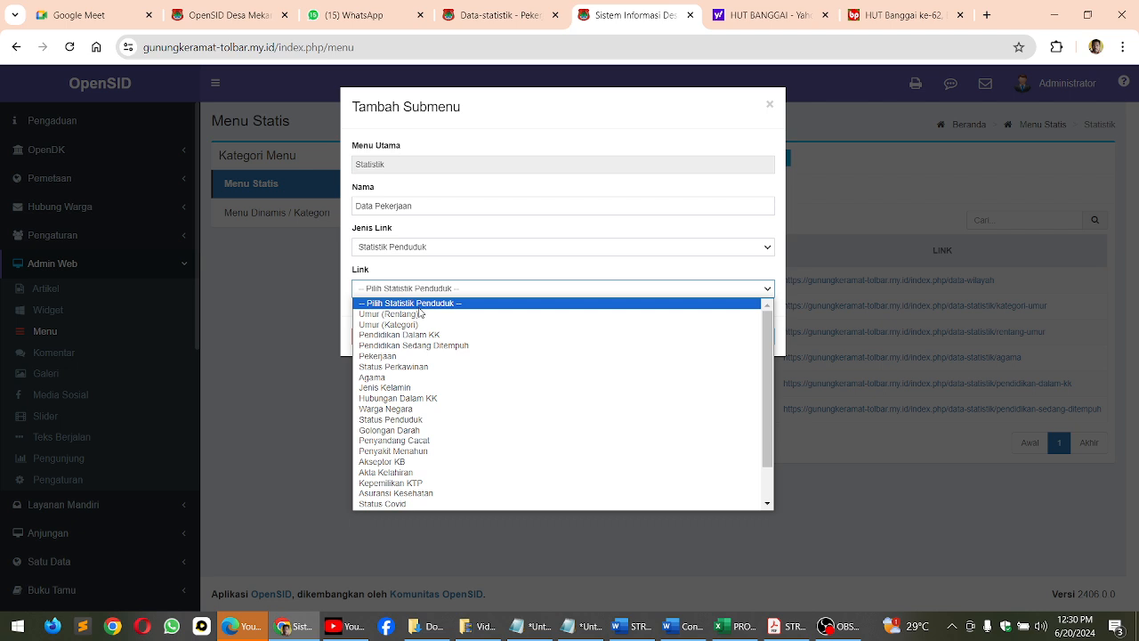
click(405, 356)
click(742, 337)
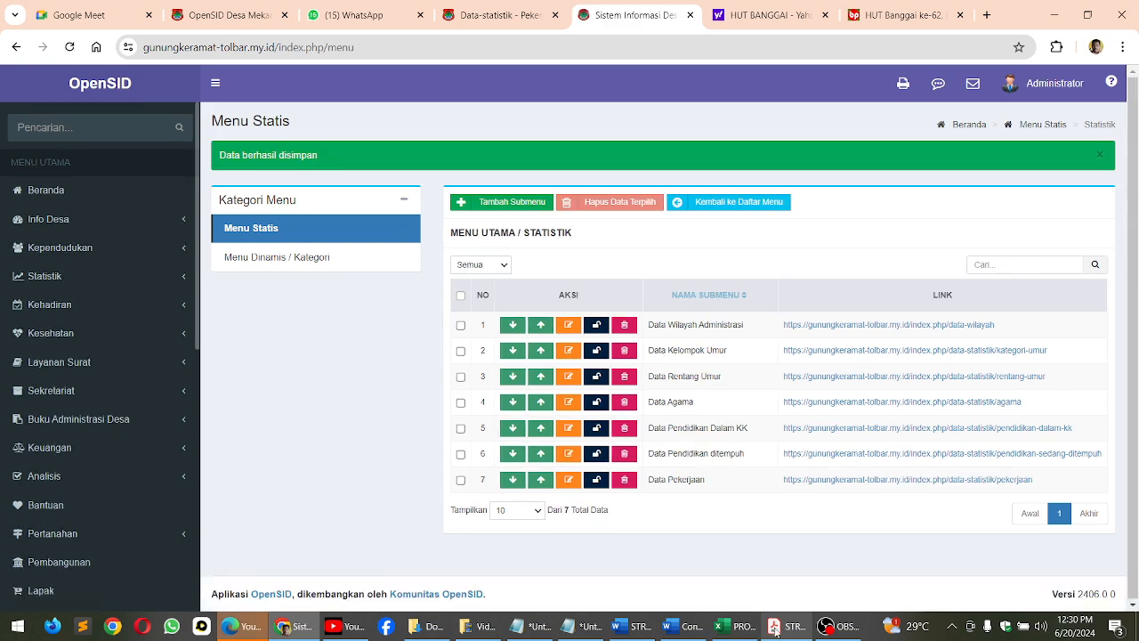
Add the Statistik submenu Status Perkawinan, copying its name from the STRUKTUR MENU PDF, with type Statistik Penduduk and link Status Perkawinan
click(774, 628)
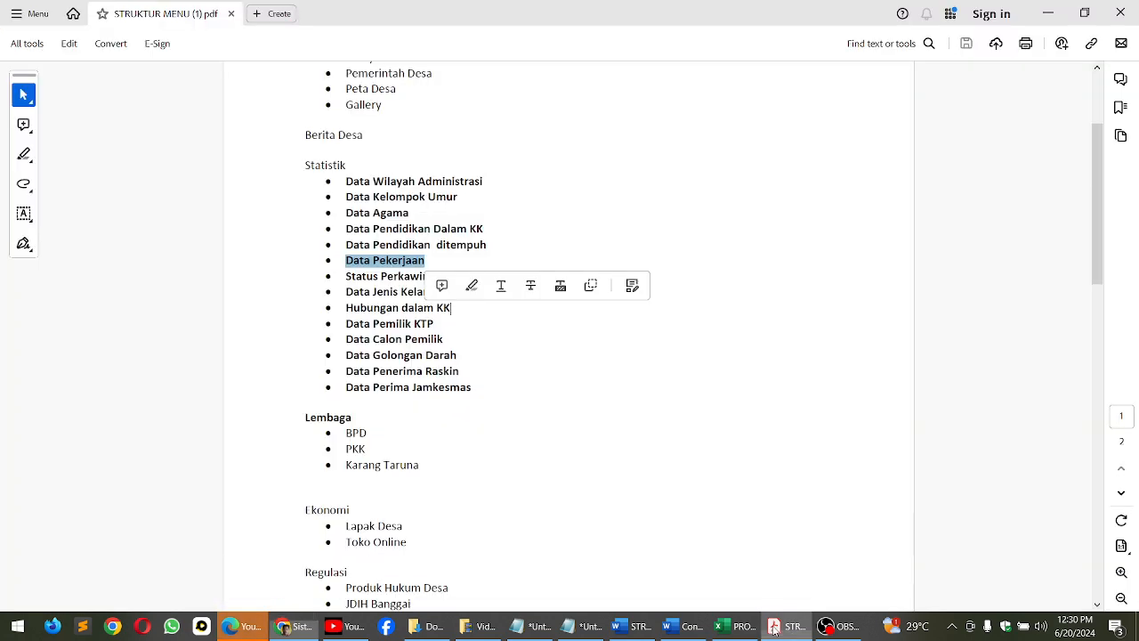
drag(341, 277, 441, 277)
key(ctrl+c)
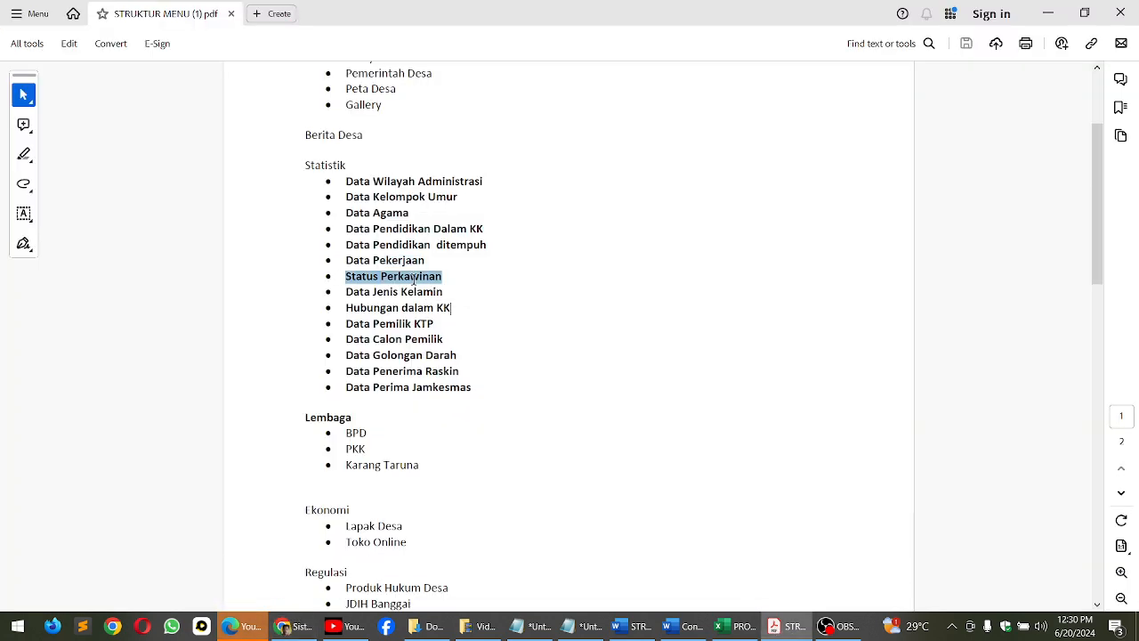
click(298, 627)
click(518, 160)
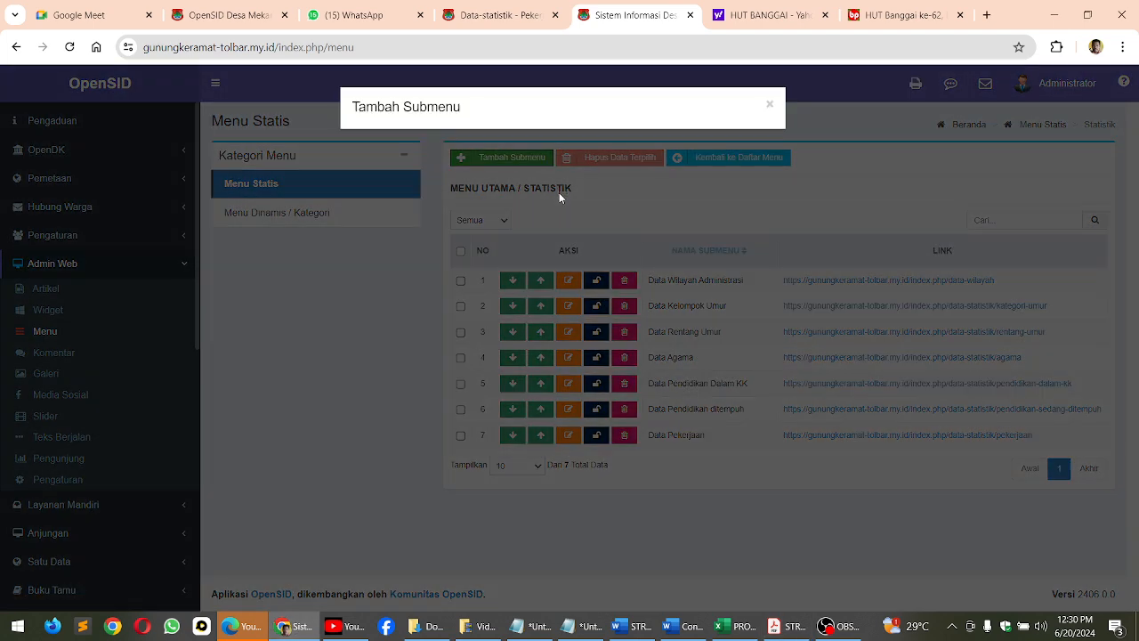
click(389, 207)
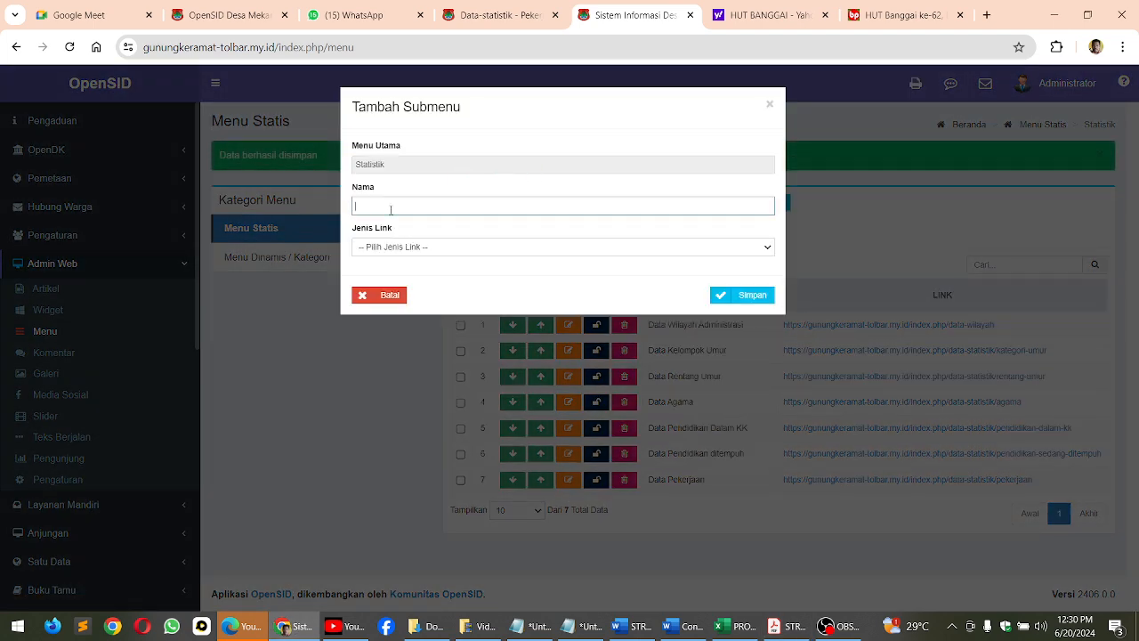
key(ctrl+v)
click(410, 247)
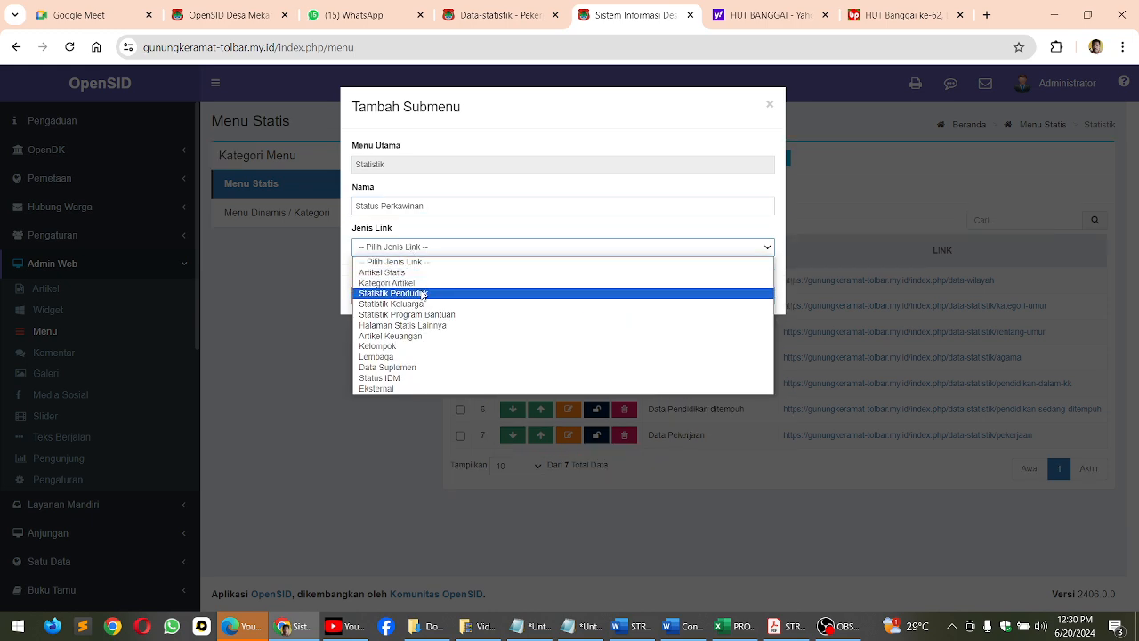
click(422, 293)
click(422, 293)
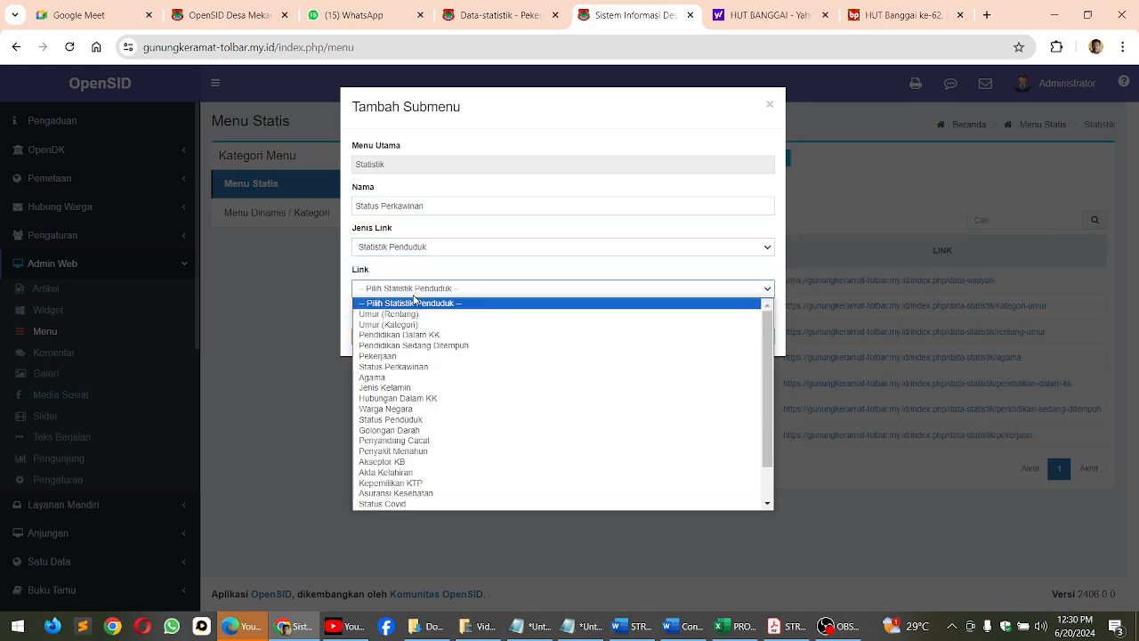
click(396, 364)
click(741, 338)
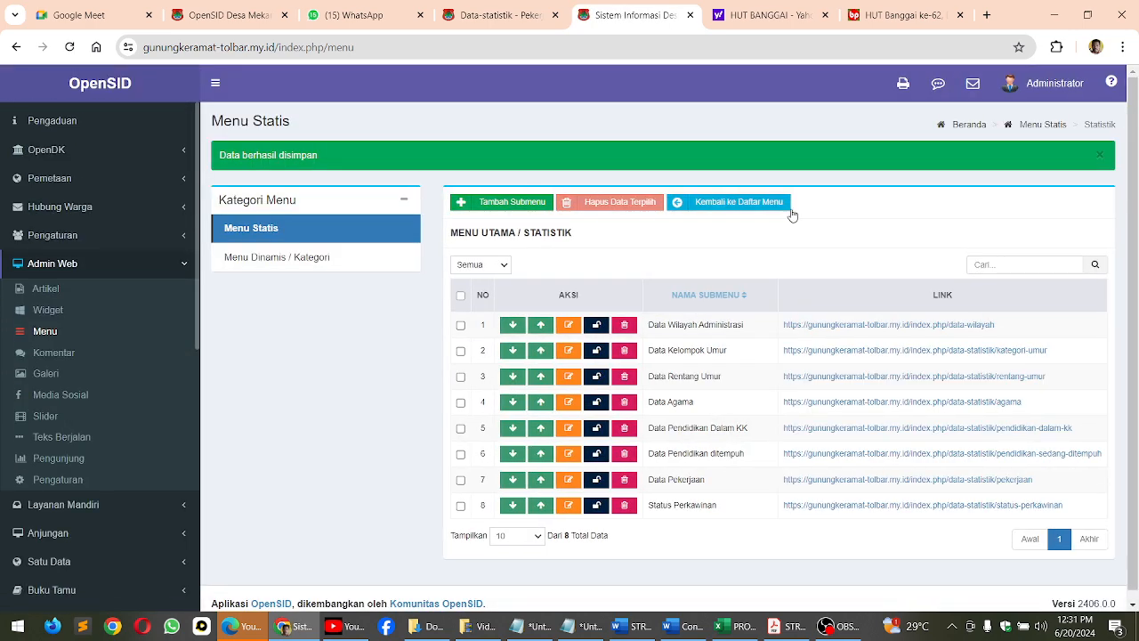
Return to the main static menu list and start a new menu named Pengaduan, copying the name from the STRUKTUR MENU PDF
click(756, 206)
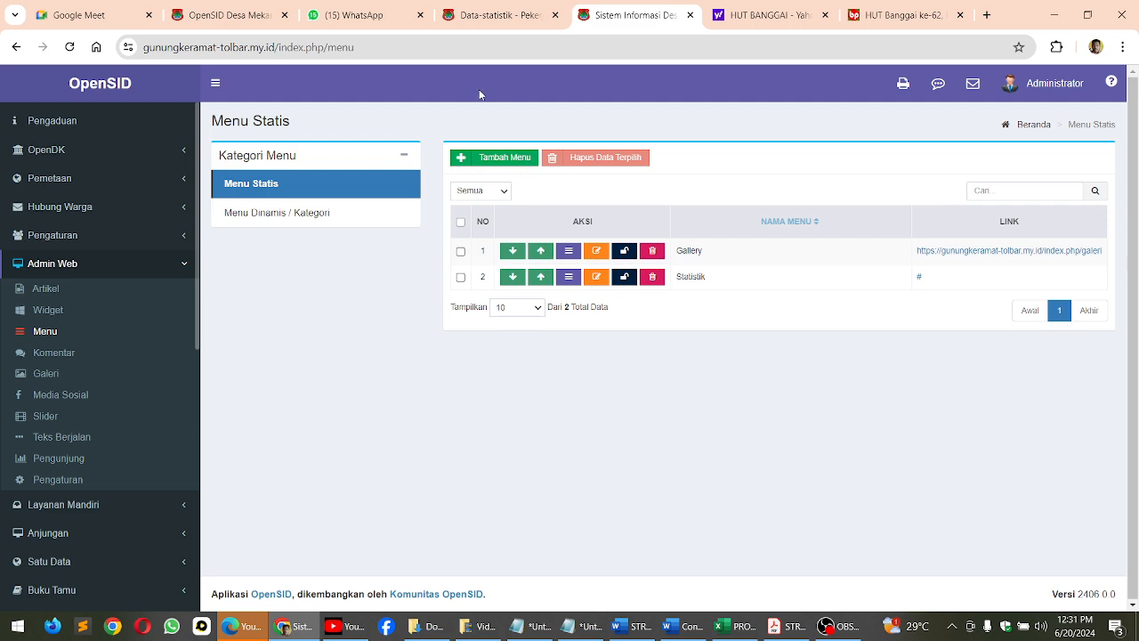
click(507, 158)
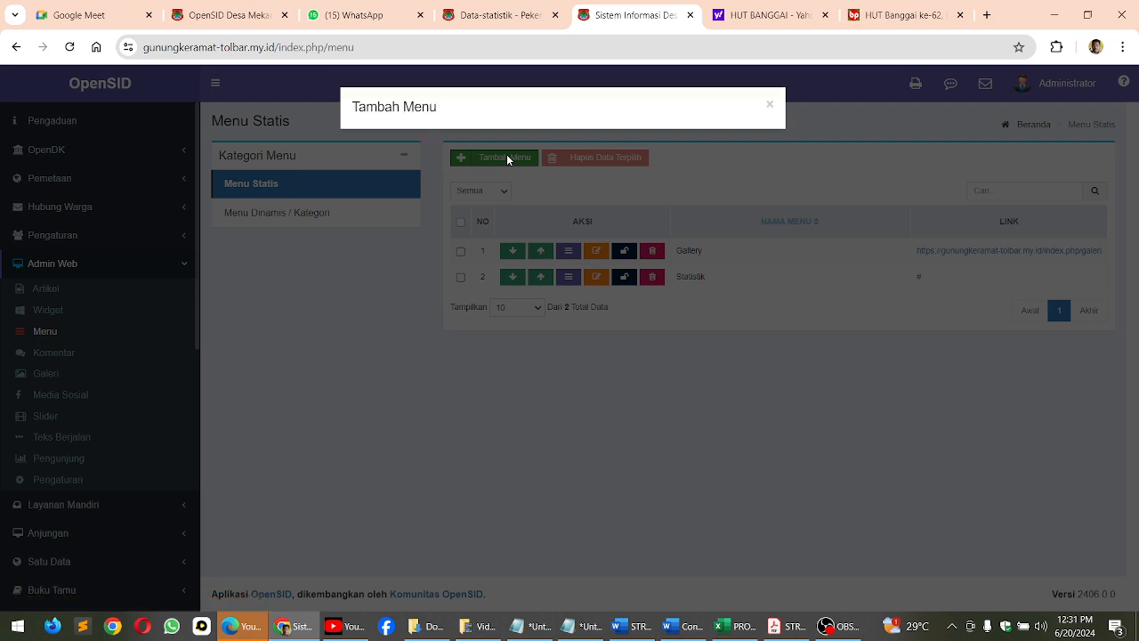
click(463, 165)
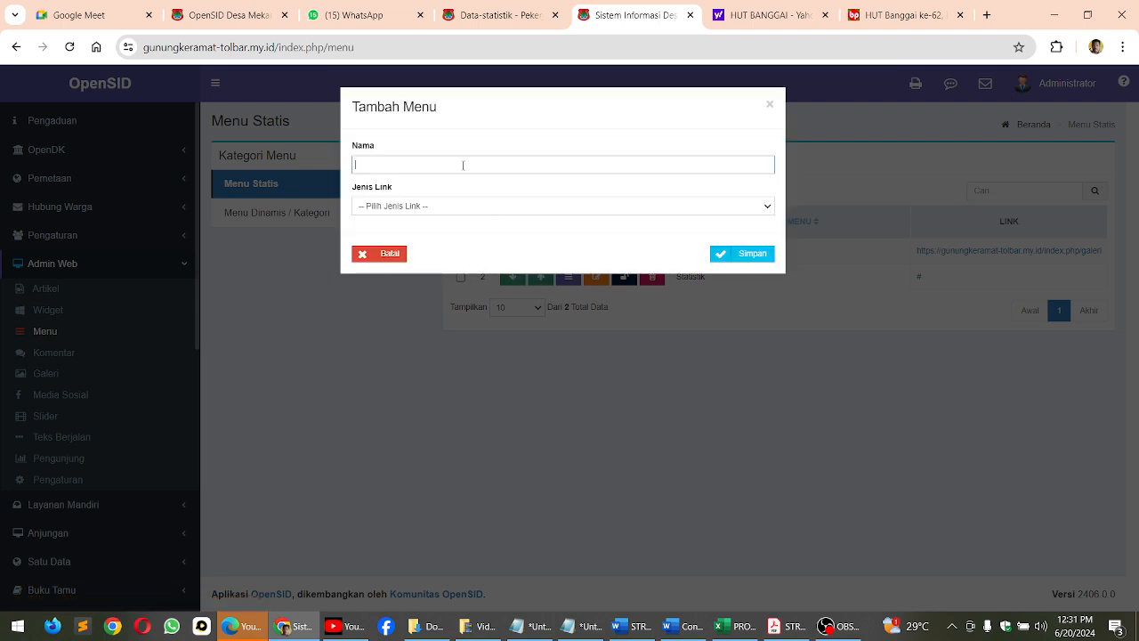
text(Pengaduan)
click(783, 626)
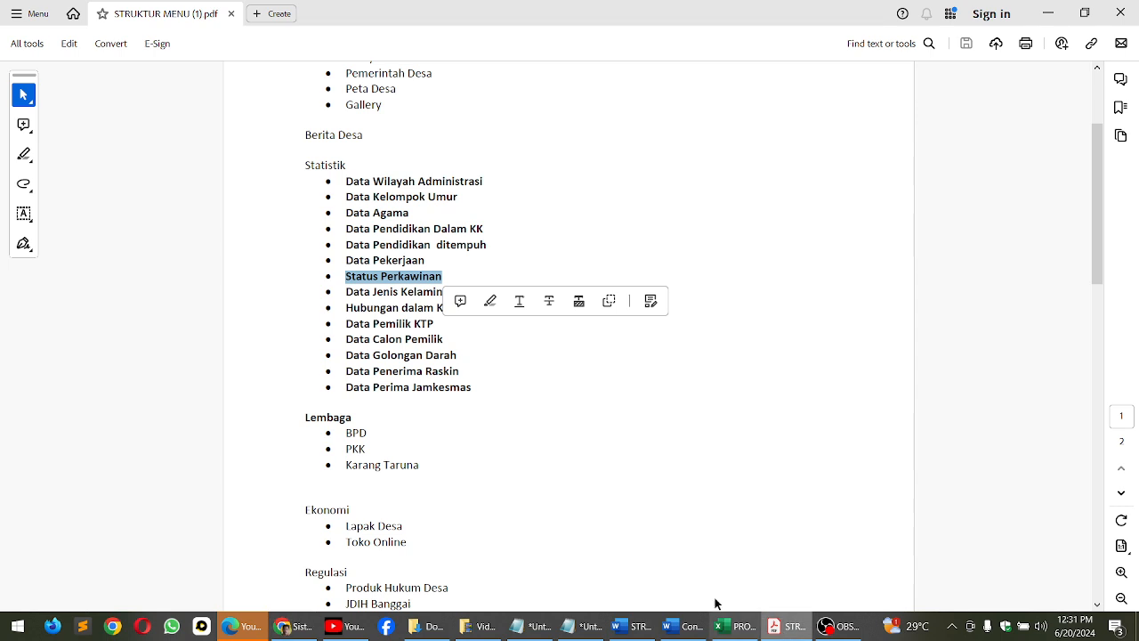
scroll(476, 458, down, 6)
scroll(476, 462, down, 8)
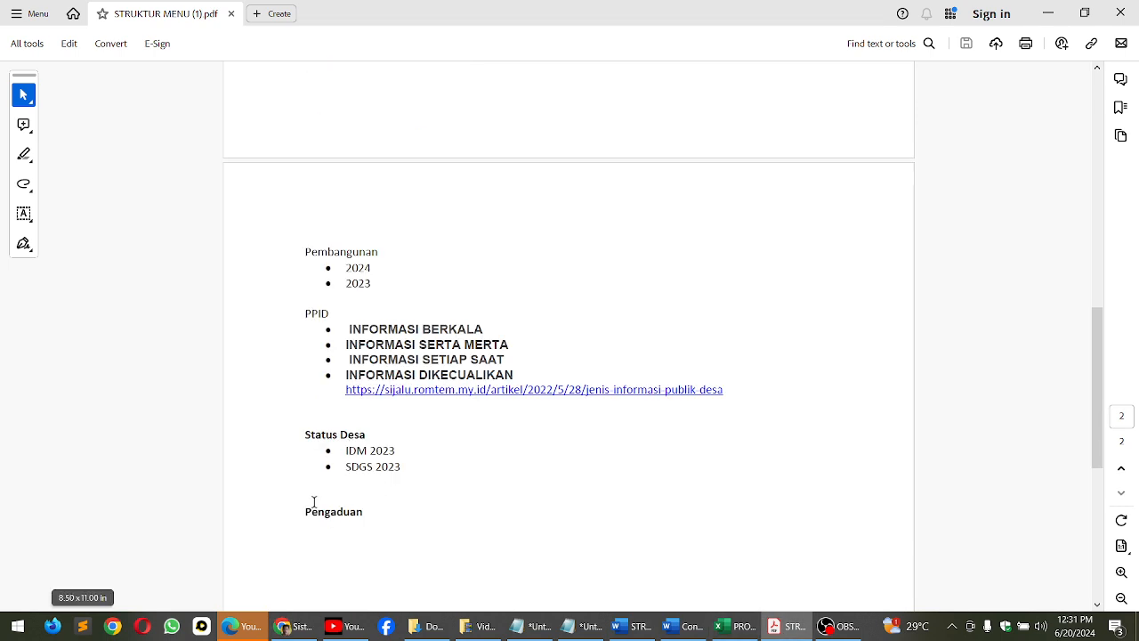
scroll(308, 501, down, 1)
drag(304, 456, 449, 459)
key(ctrl+c)
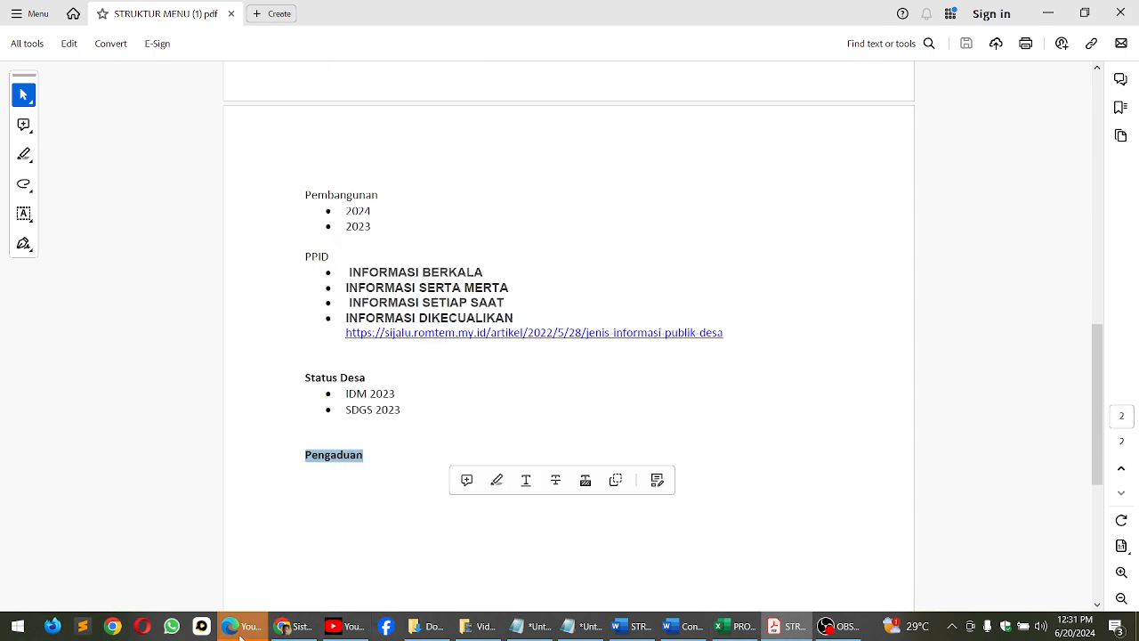
click(294, 625)
key(ctrl+v)
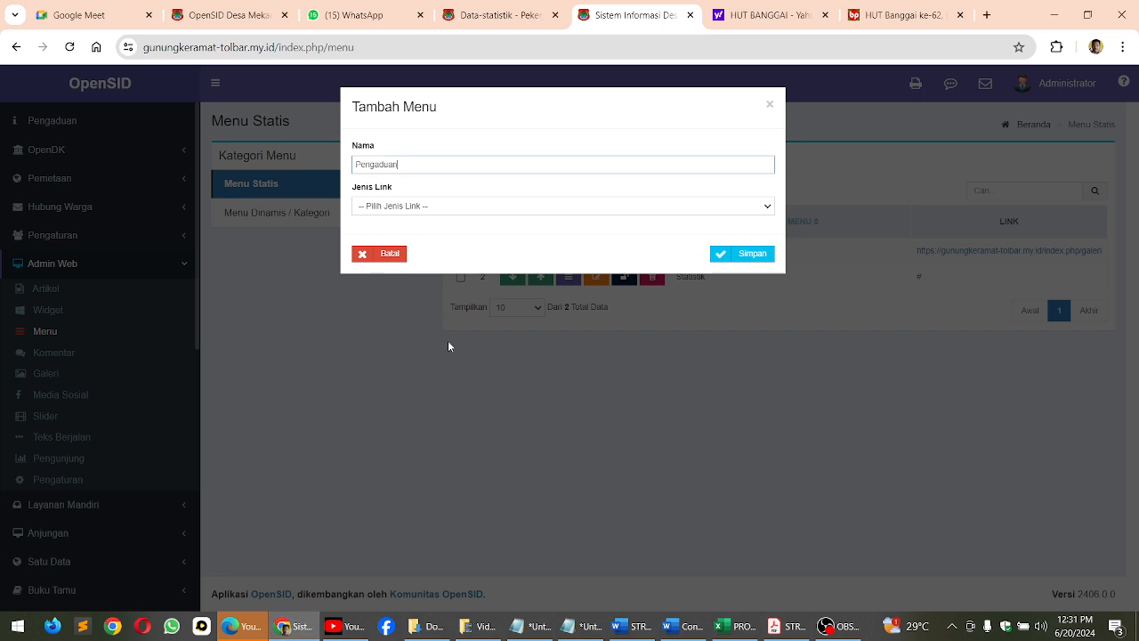
Set the new Pengaduan menu's link type to Halaman Statis Lainnya and its link to Pengaduan, and save it
click(380, 207)
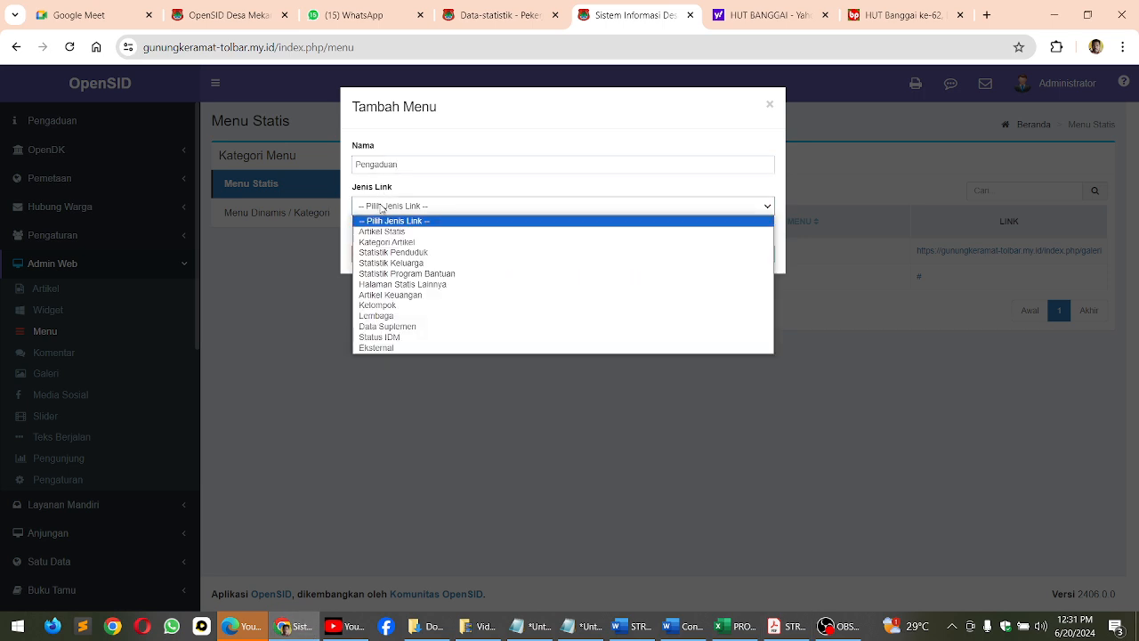
click(397, 285)
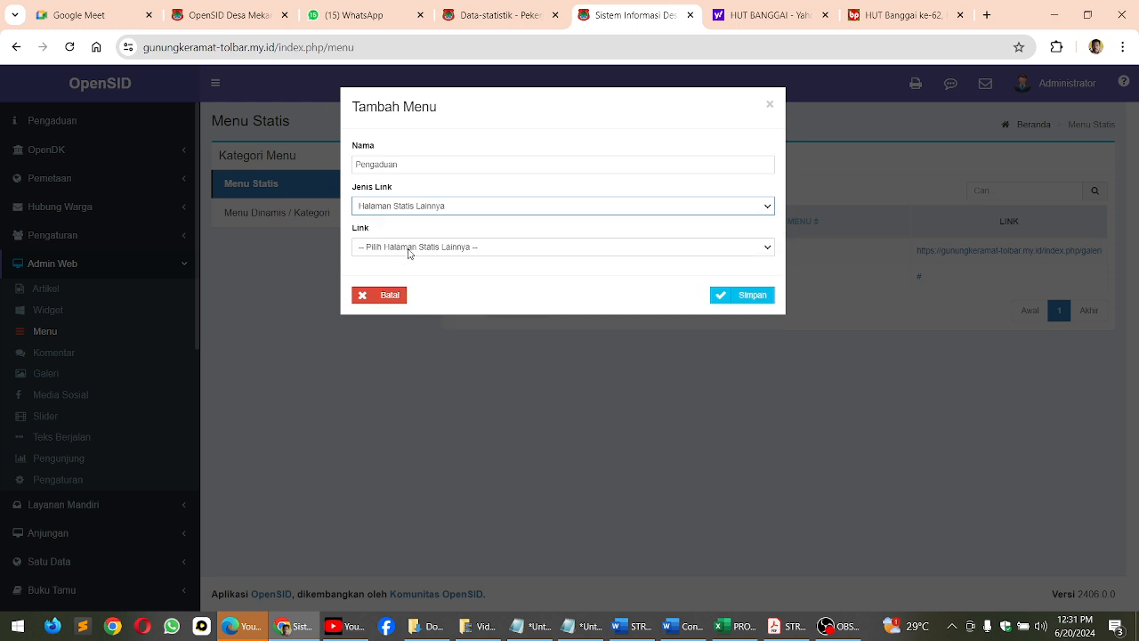
click(408, 249)
click(401, 377)
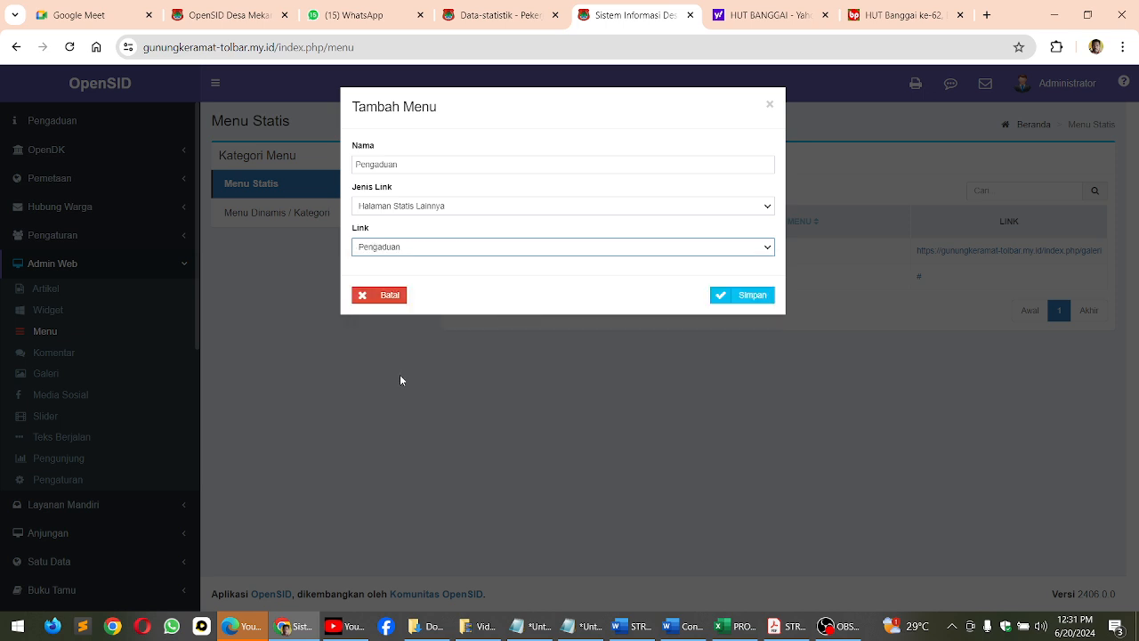
click(739, 299)
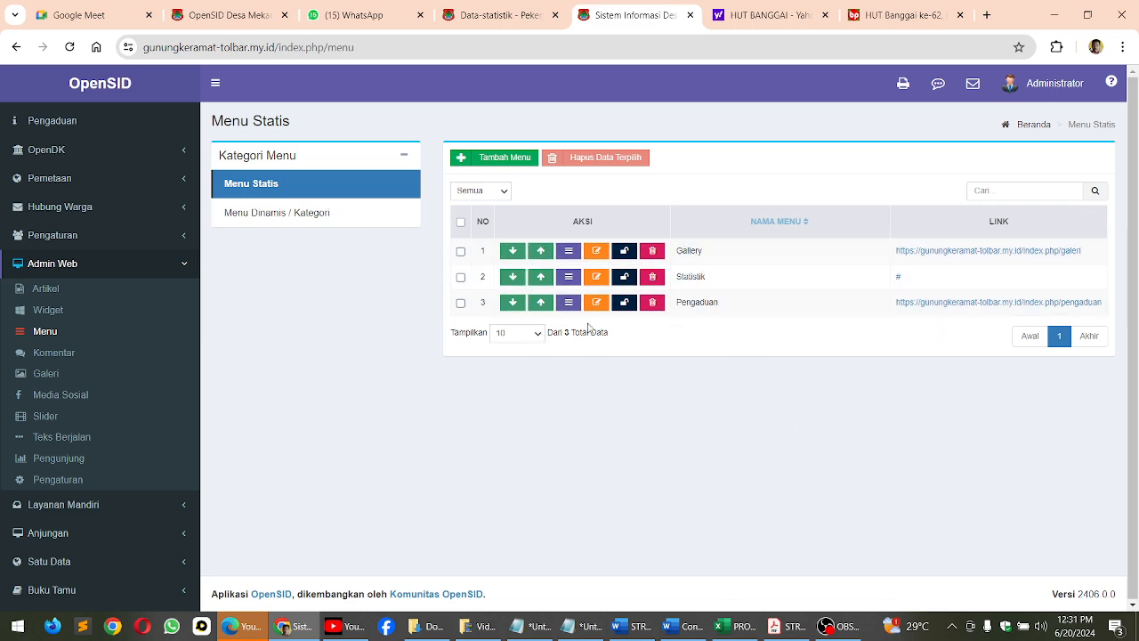
Add a main static menu named Profil Desa with link type Eksternal and link #
click(483, 156)
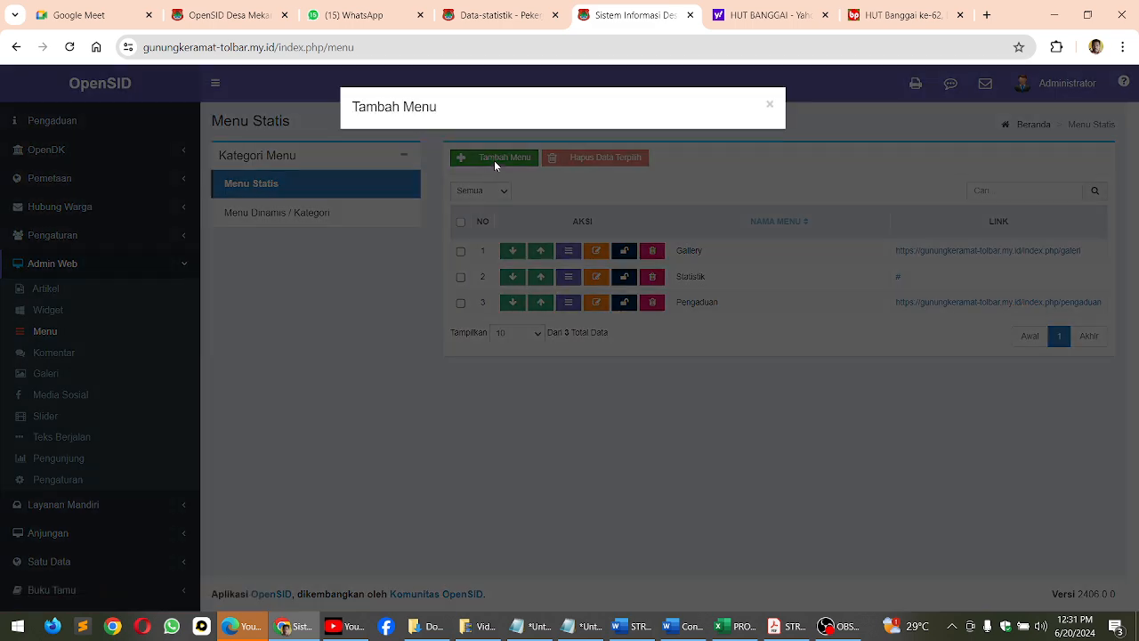
click(370, 168)
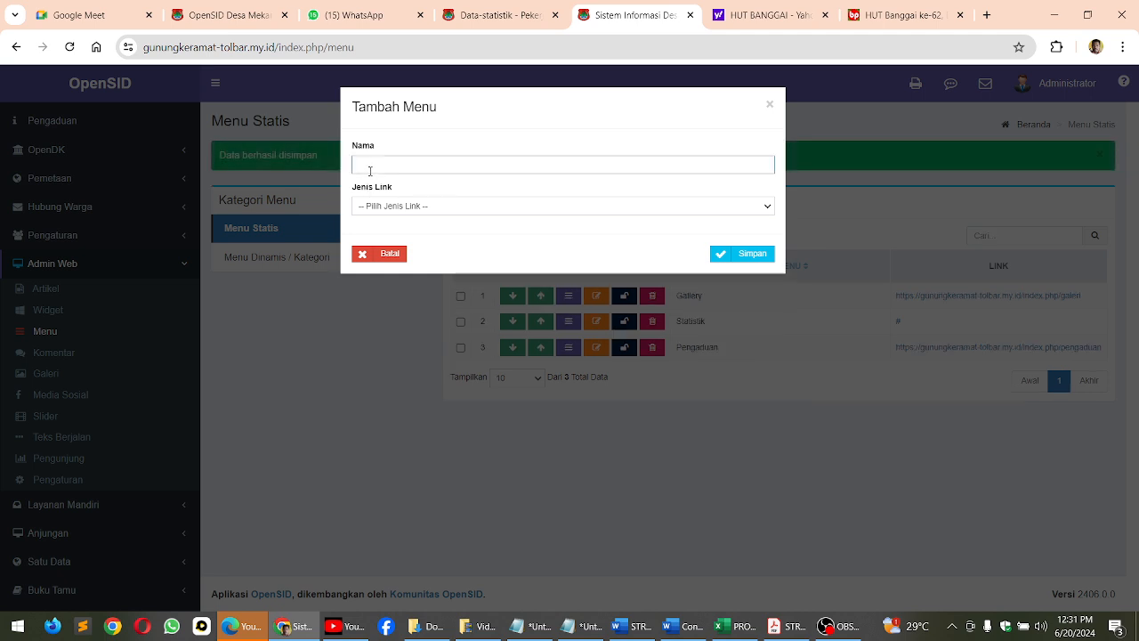
text(Profil Desa)
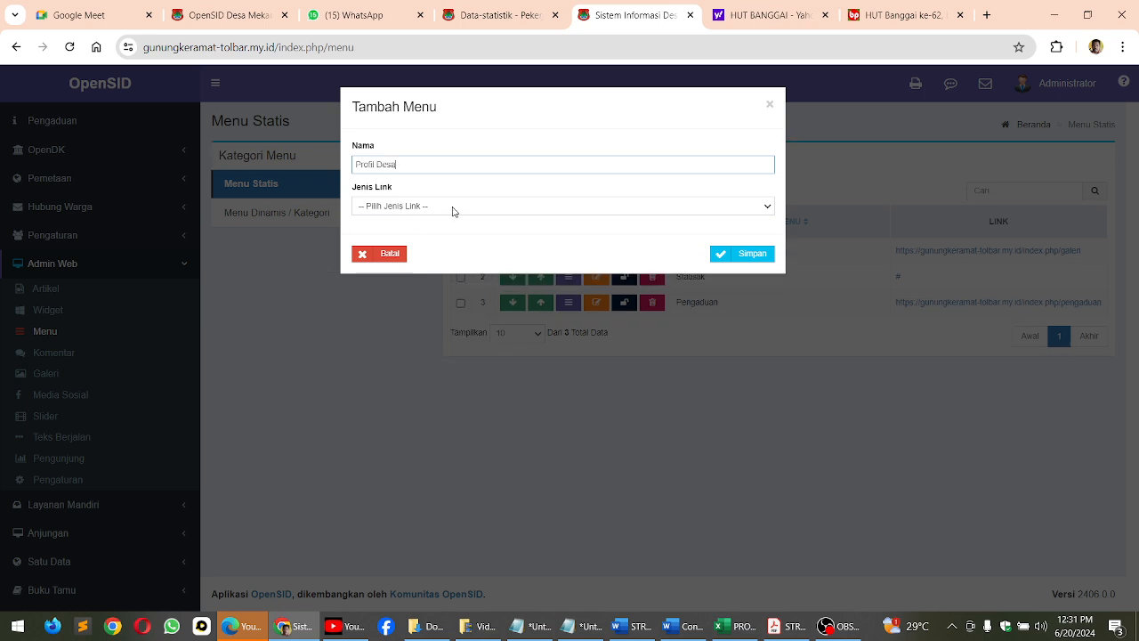
click(454, 206)
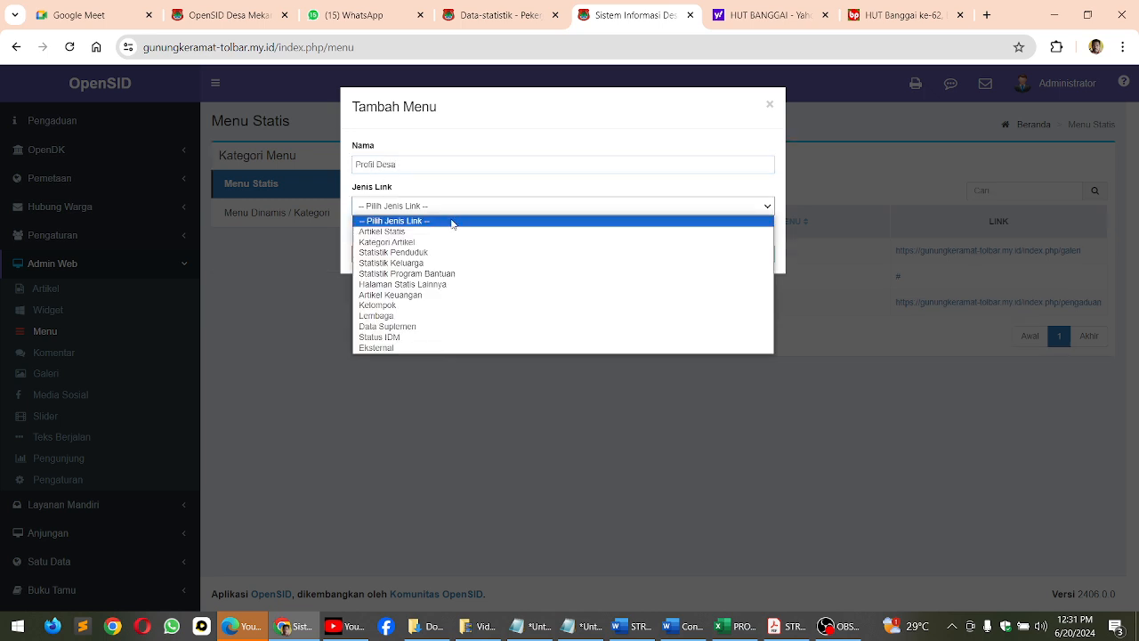
click(424, 348)
click(389, 247)
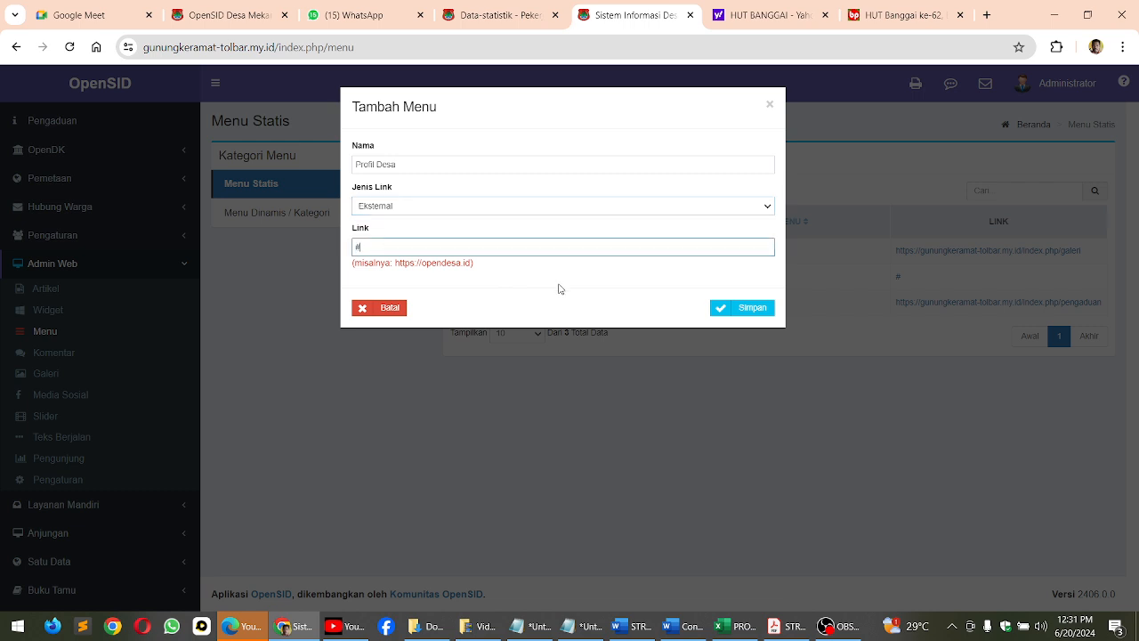
click(756, 308)
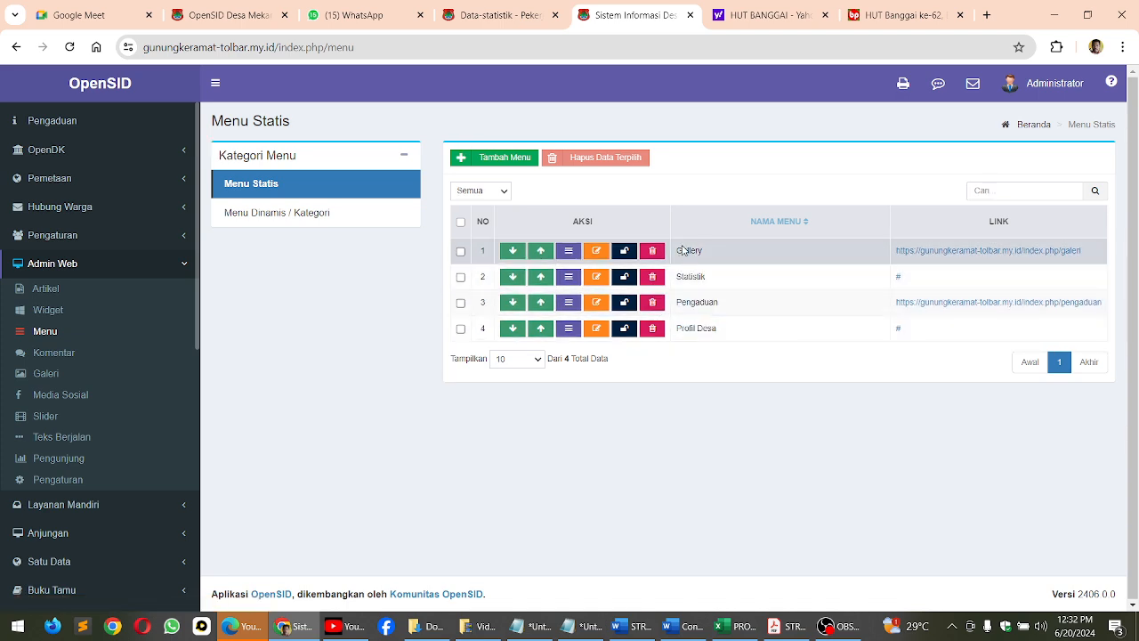
Move the Profil Desa menu up to the first position, above Gallery
click(538, 331)
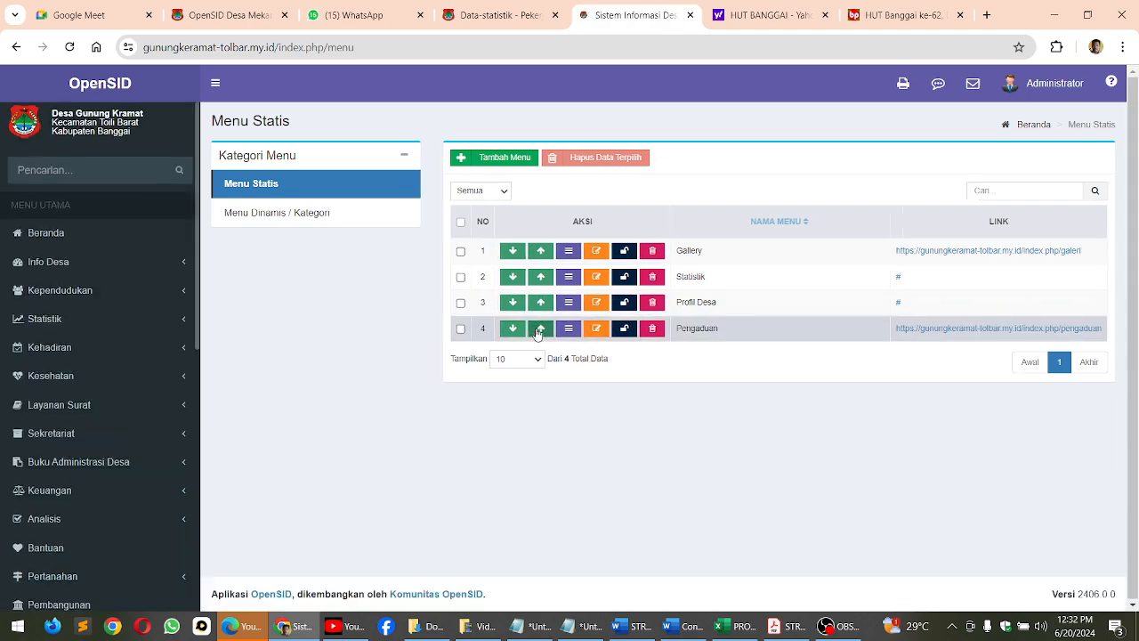
click(538, 311)
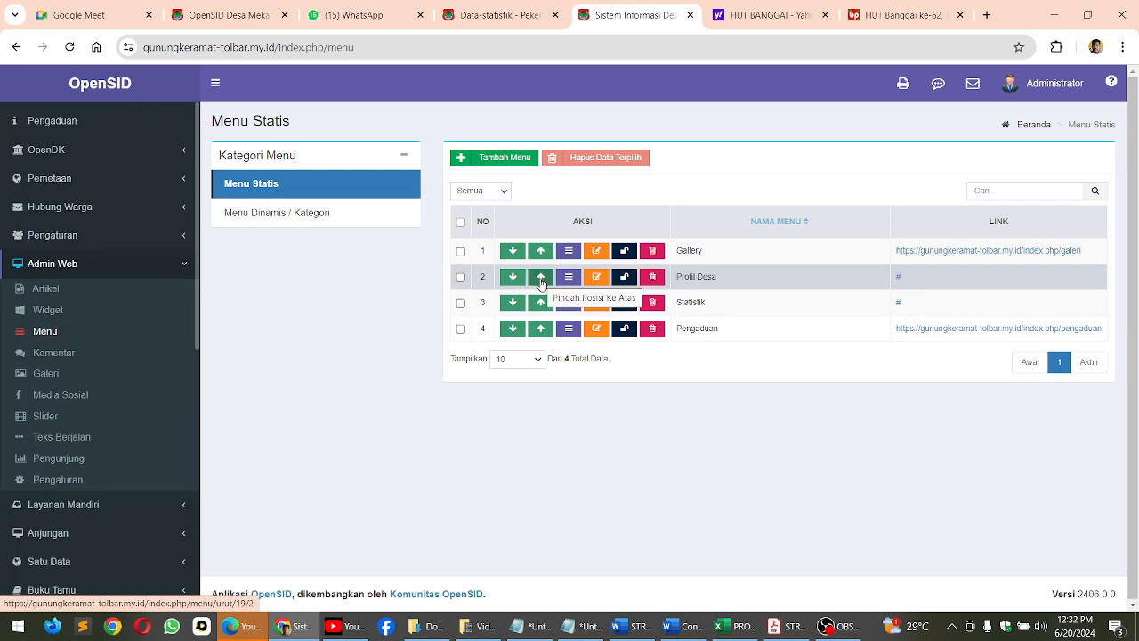
click(542, 284)
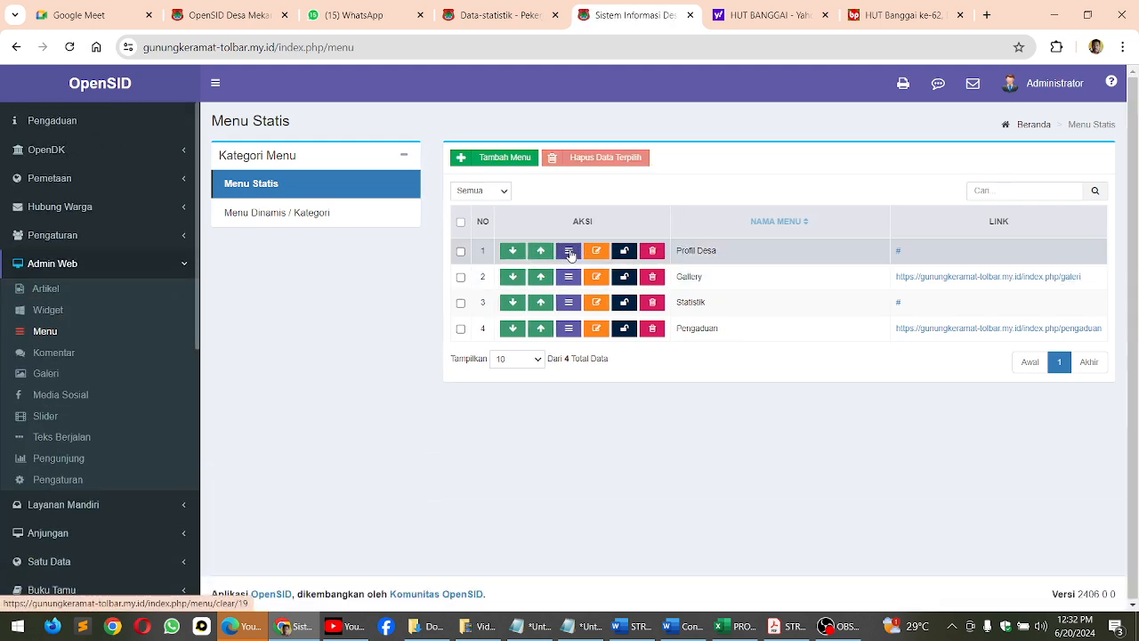
click(571, 254)
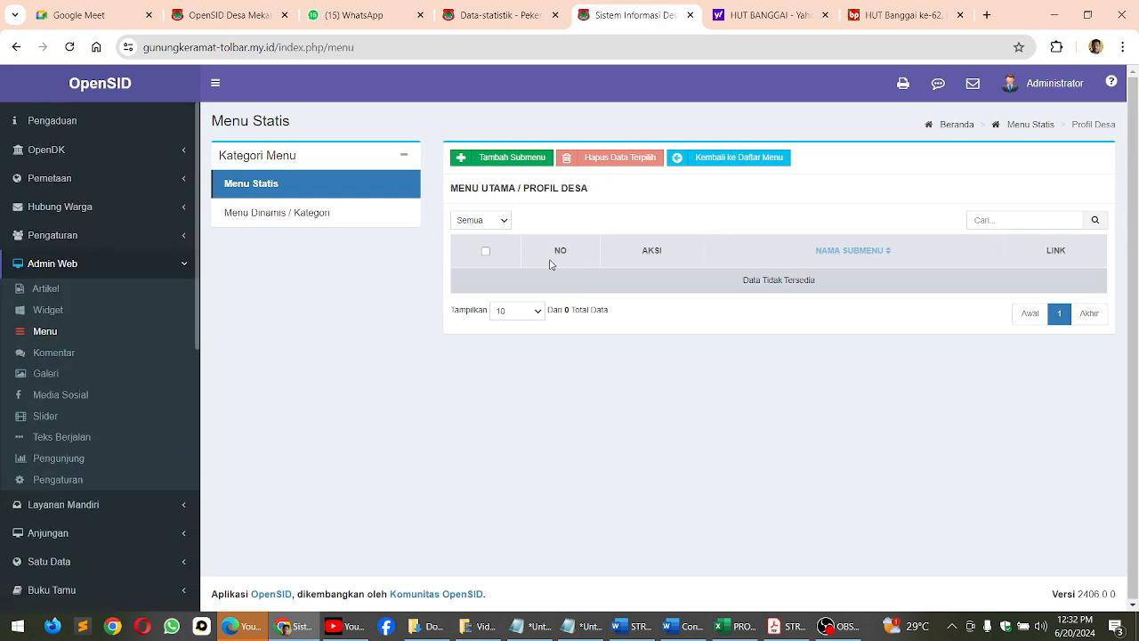
click(510, 157)
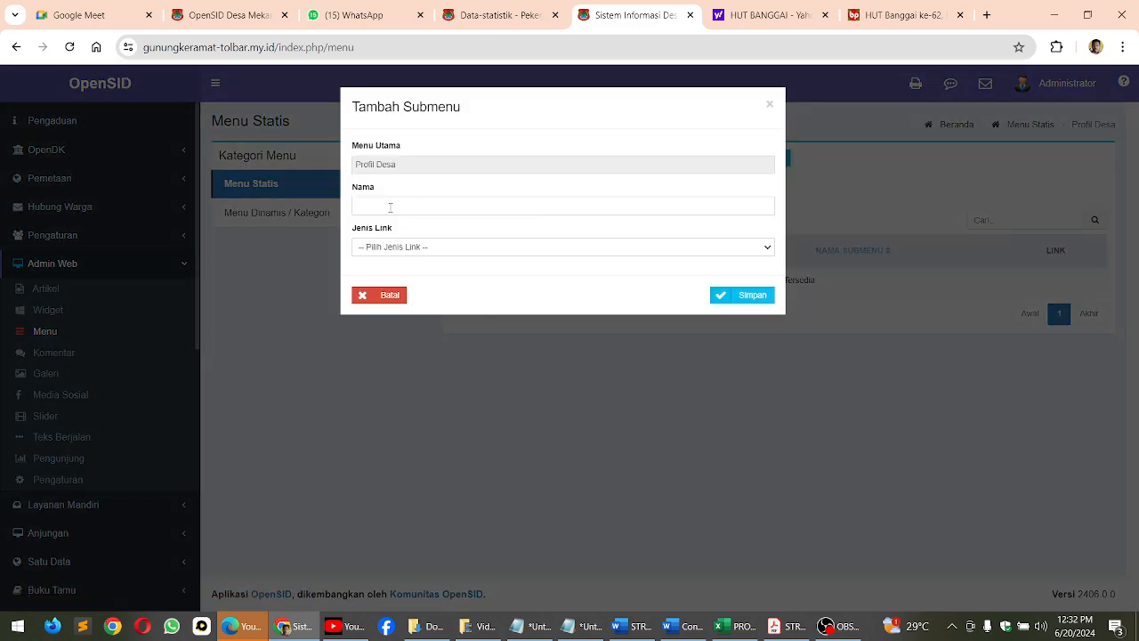
click(390, 207)
click(429, 249)
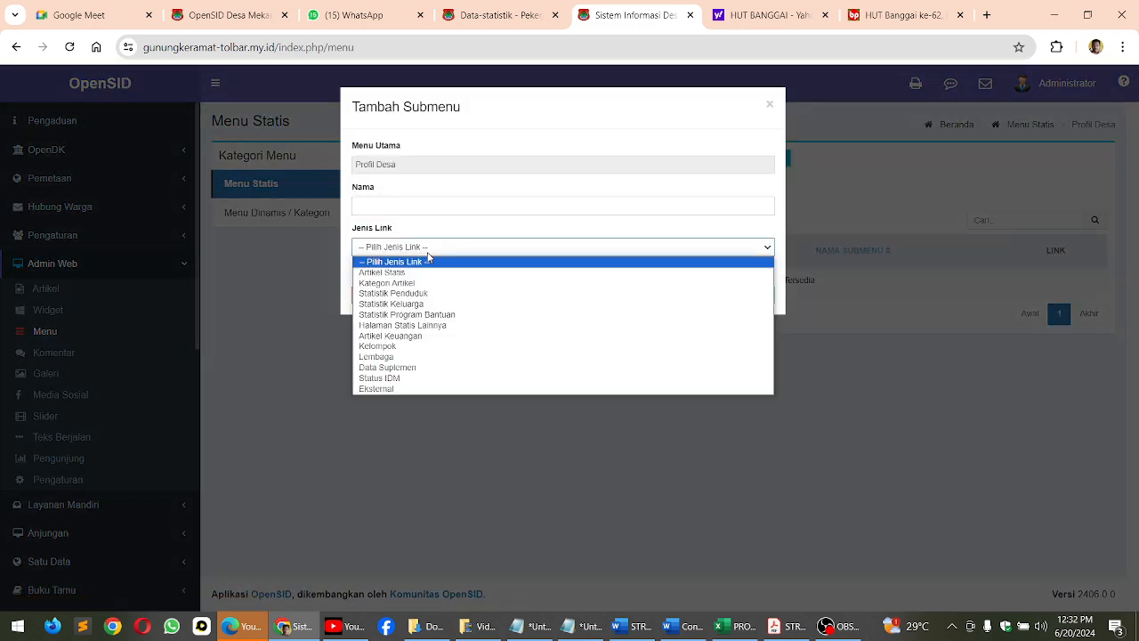
click(412, 328)
click(400, 296)
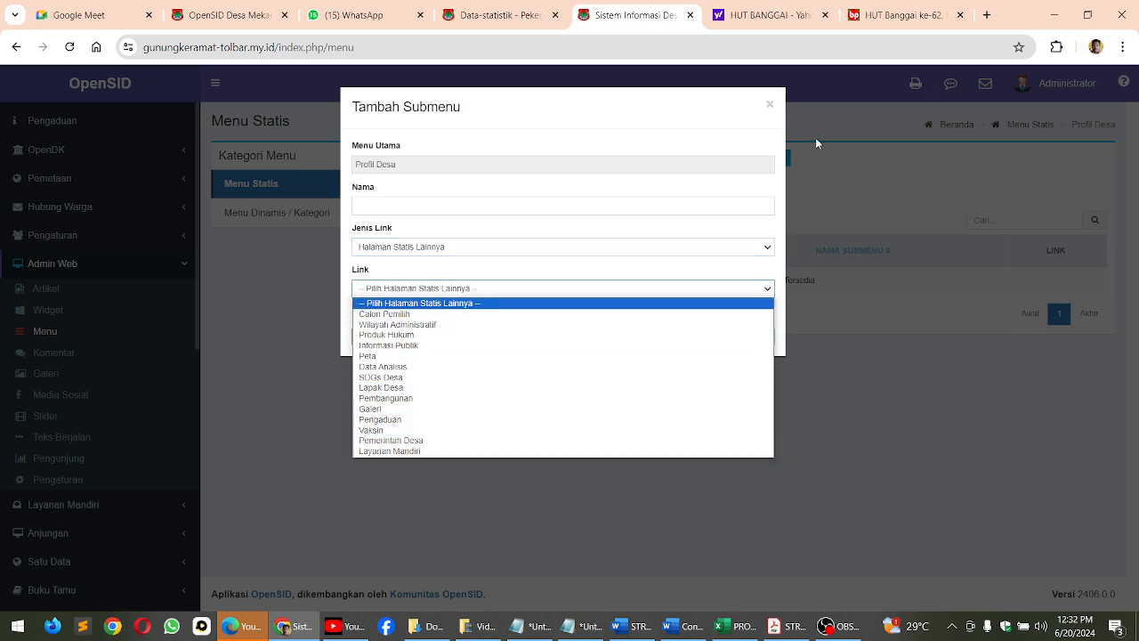
click(770, 105)
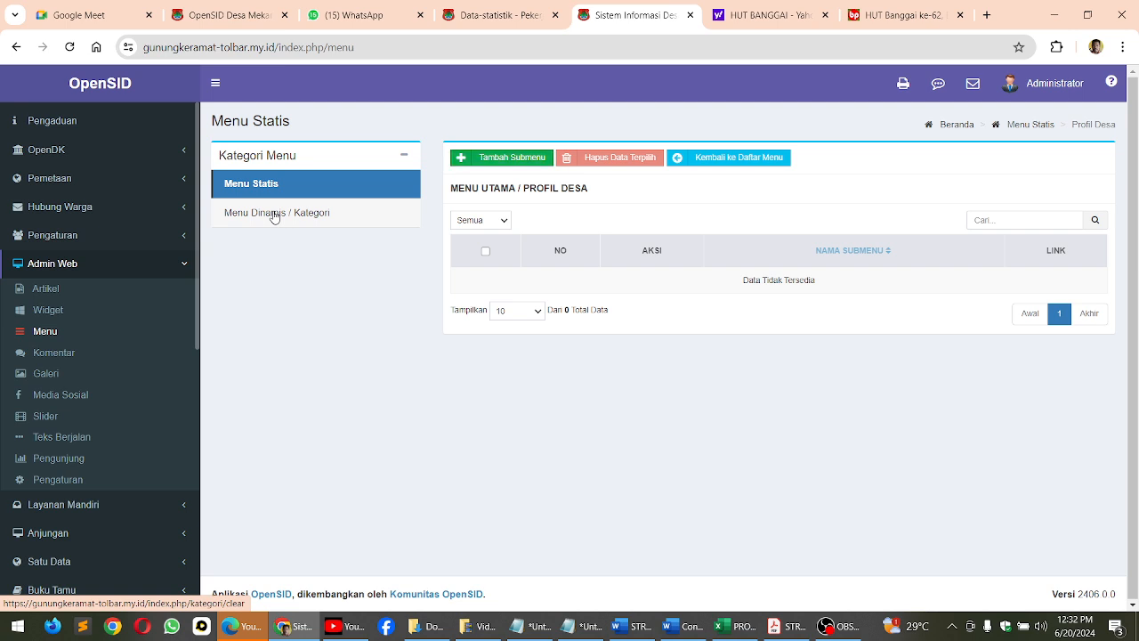
Add a new dynamic menu category named Sejarah Desa and save it
click(275, 215)
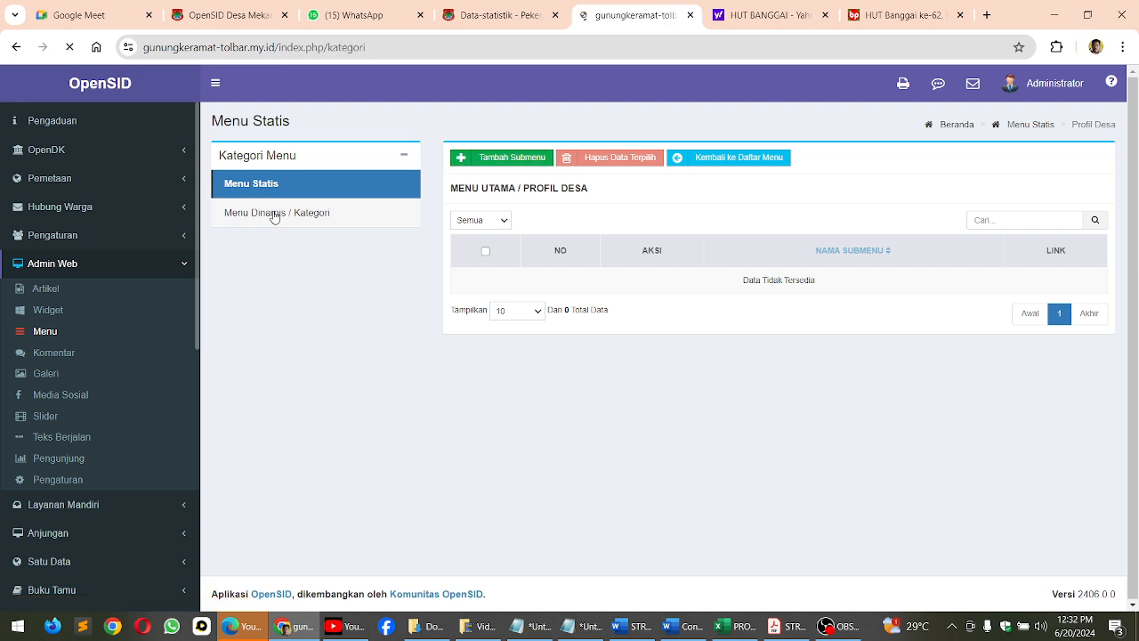
click(511, 158)
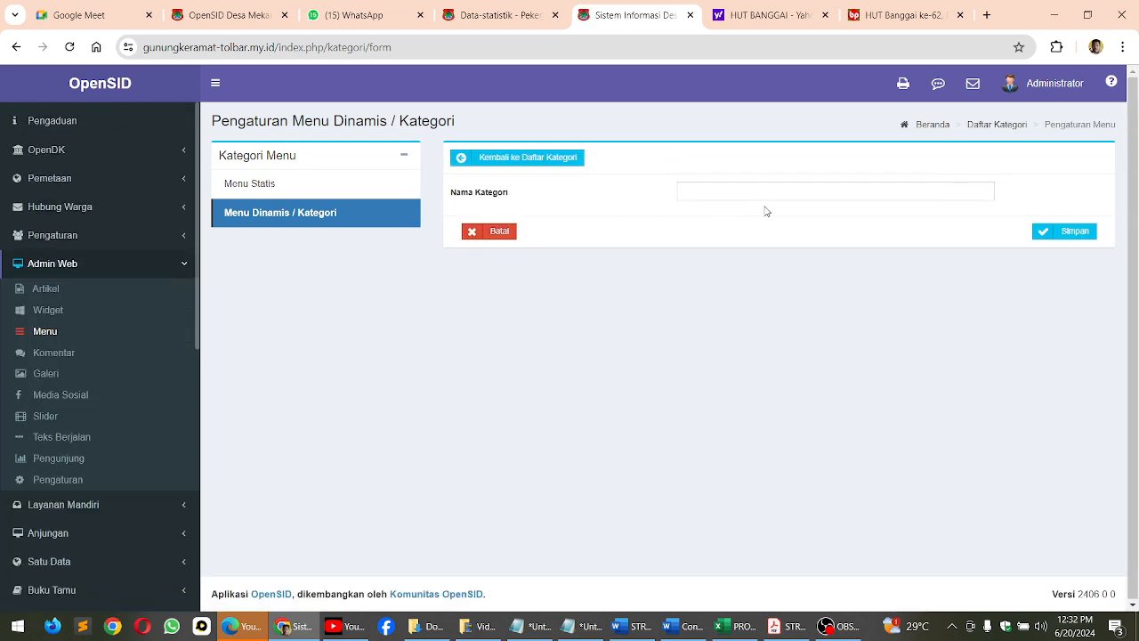
click(757, 195)
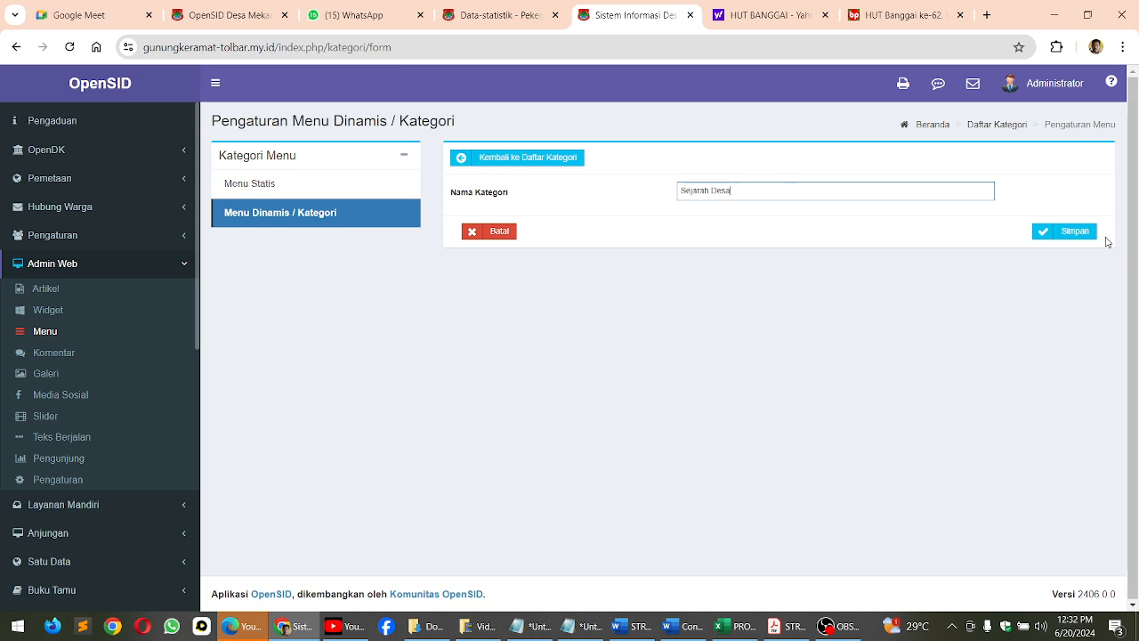
click(1078, 232)
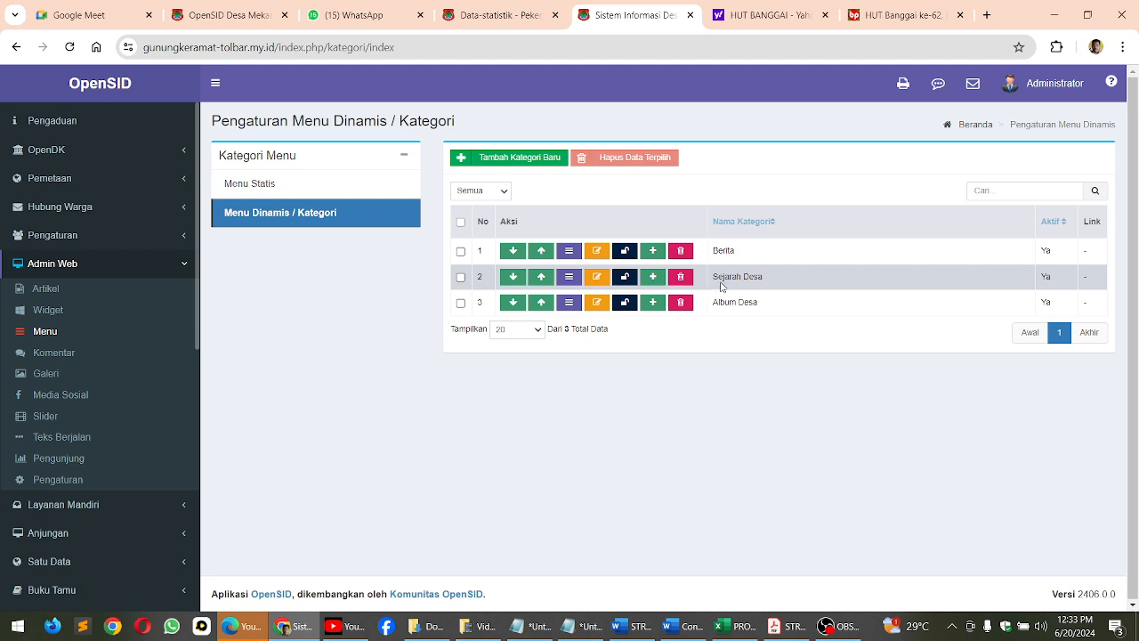
click(334, 223)
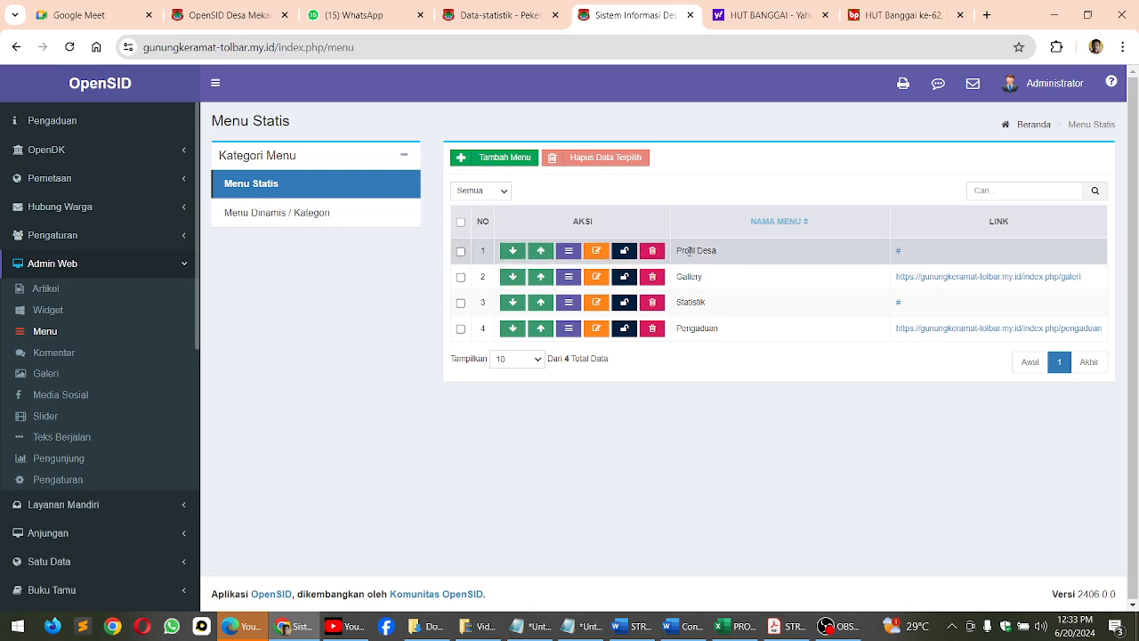
click(577, 257)
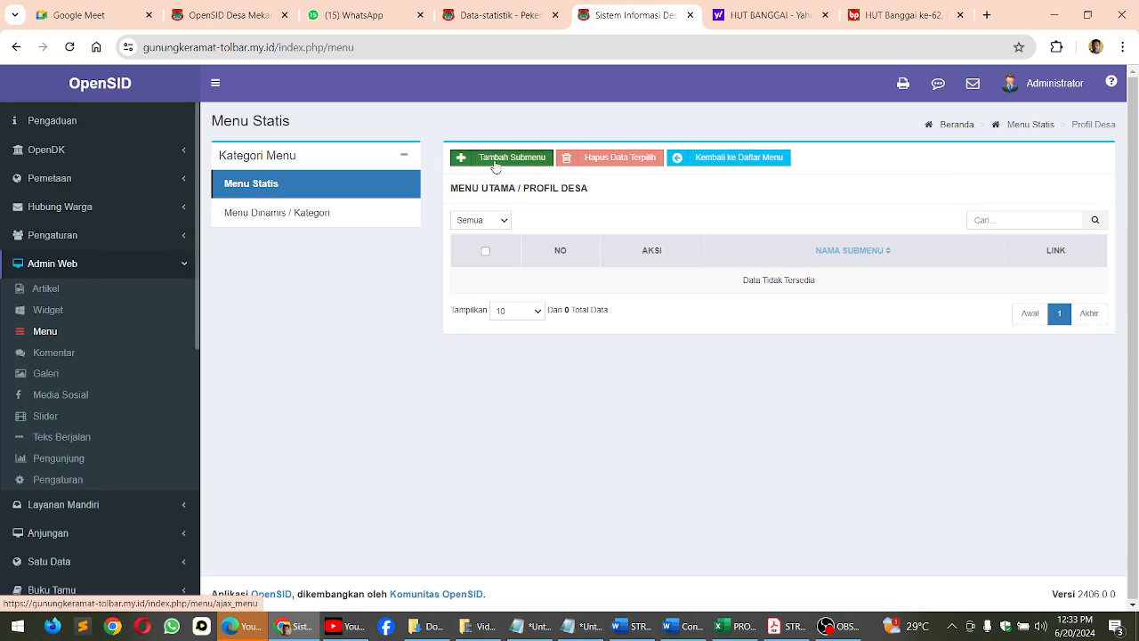
click(493, 158)
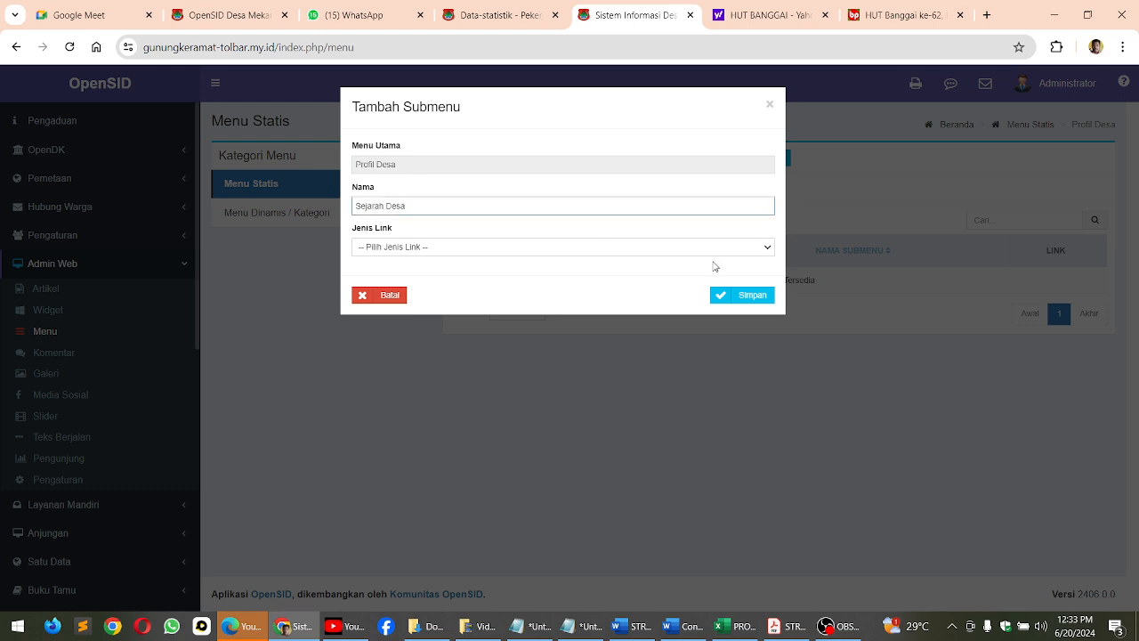
click(548, 250)
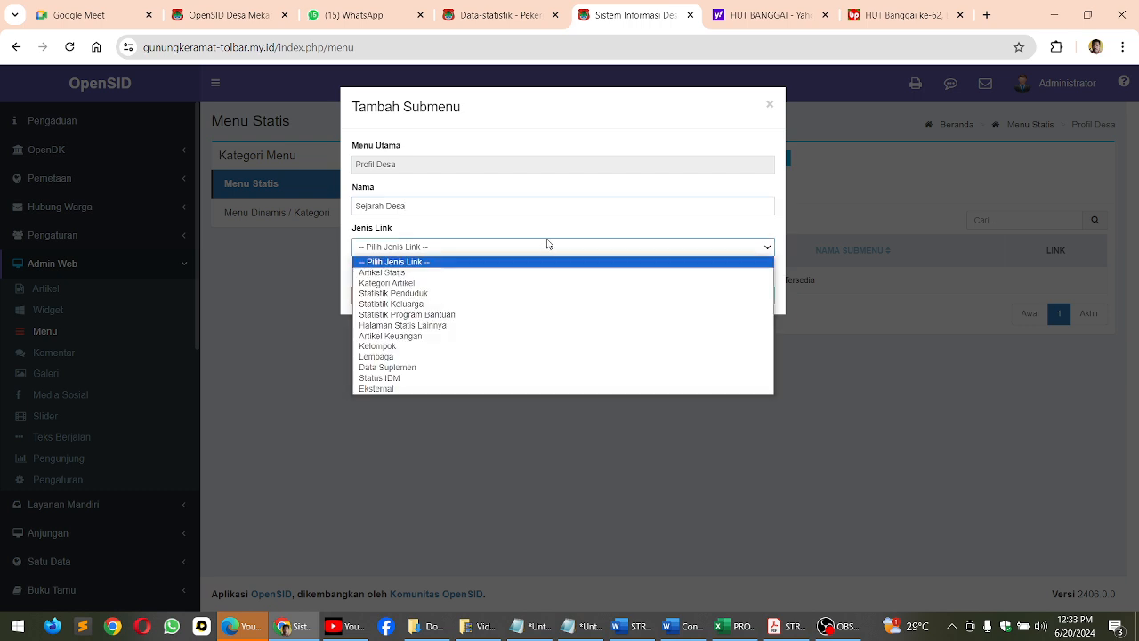
click(385, 283)
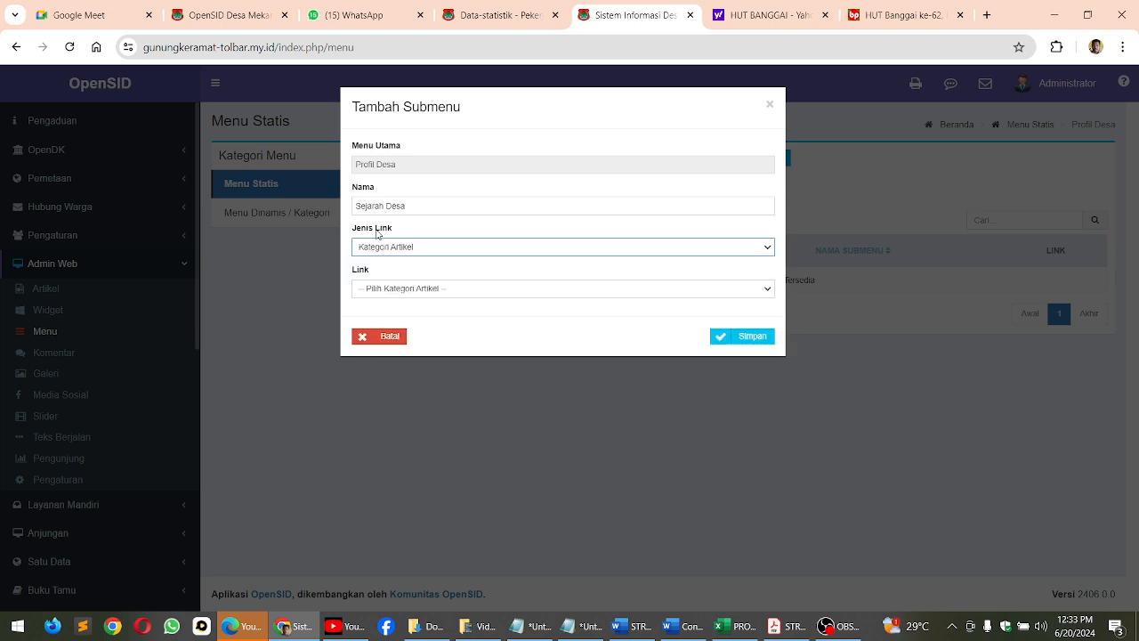
click(420, 290)
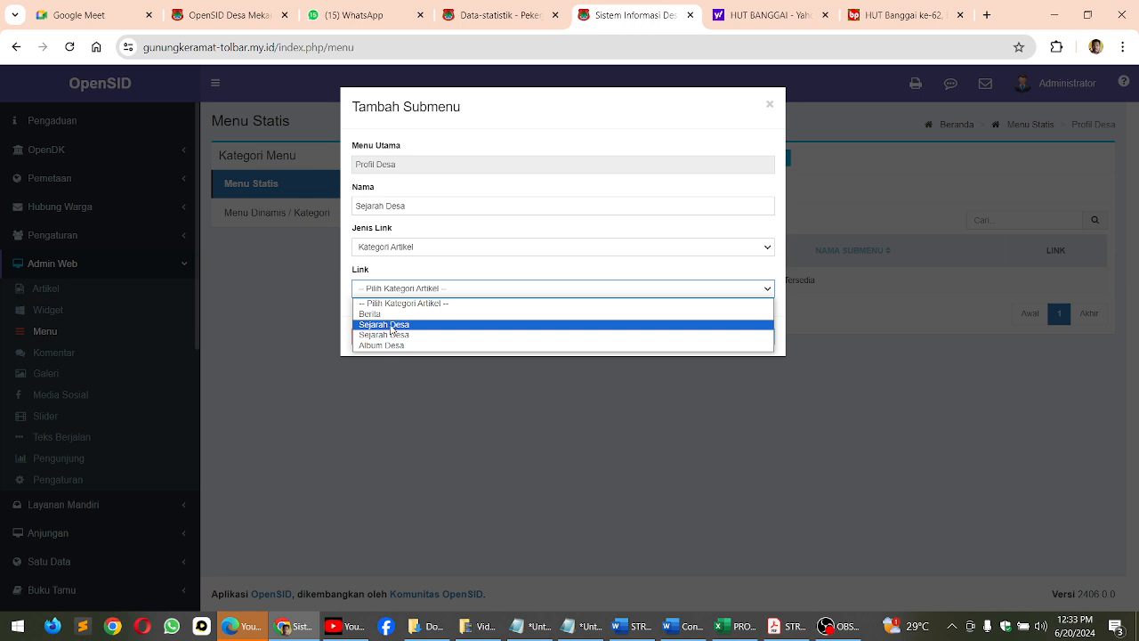
click(391, 325)
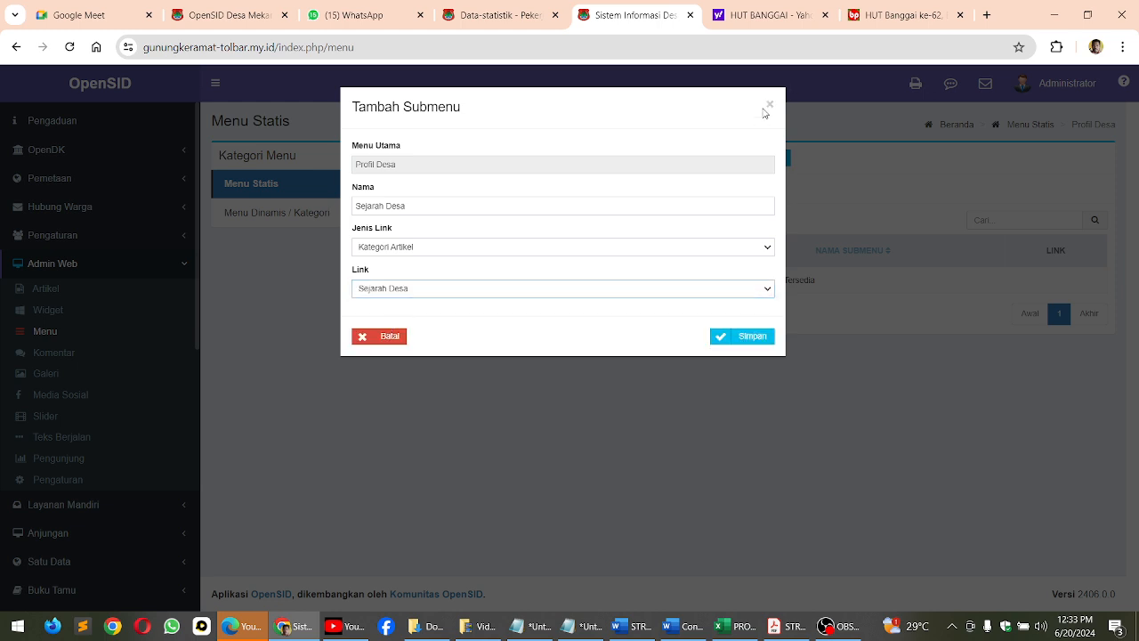
click(769, 105)
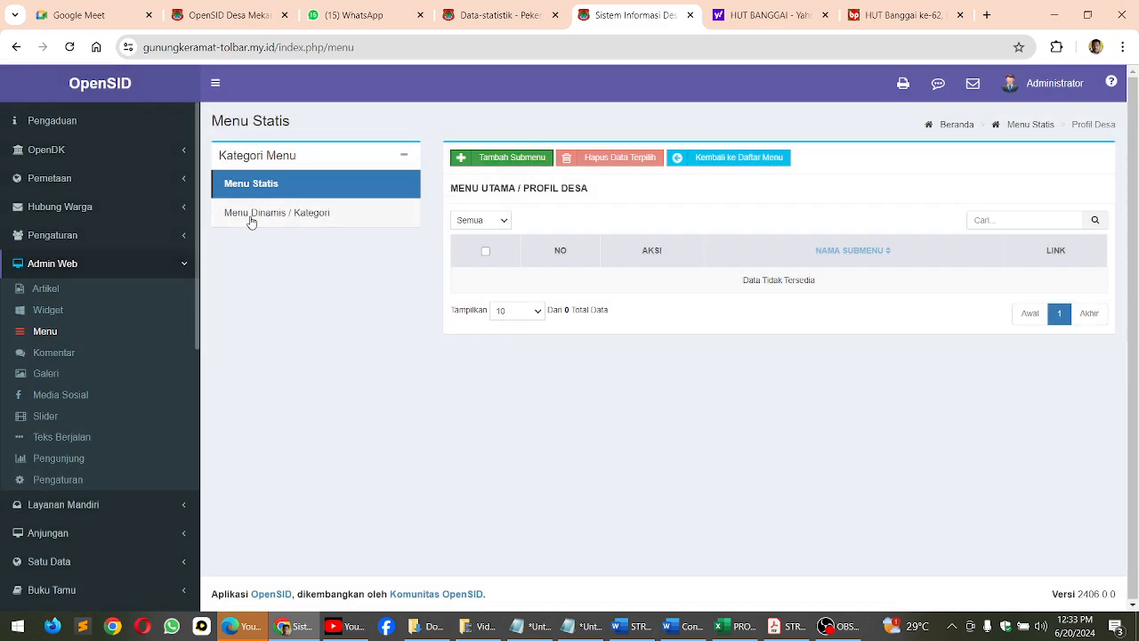
Delete the Sejarah Desa category from the dynamic menu categories
click(283, 214)
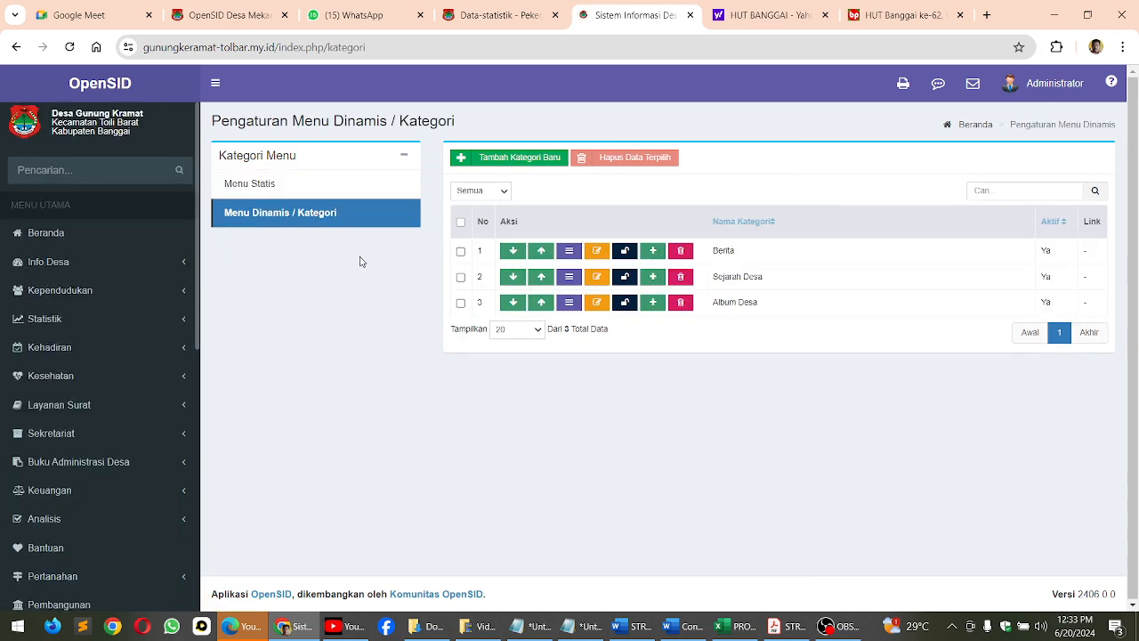
click(680, 301)
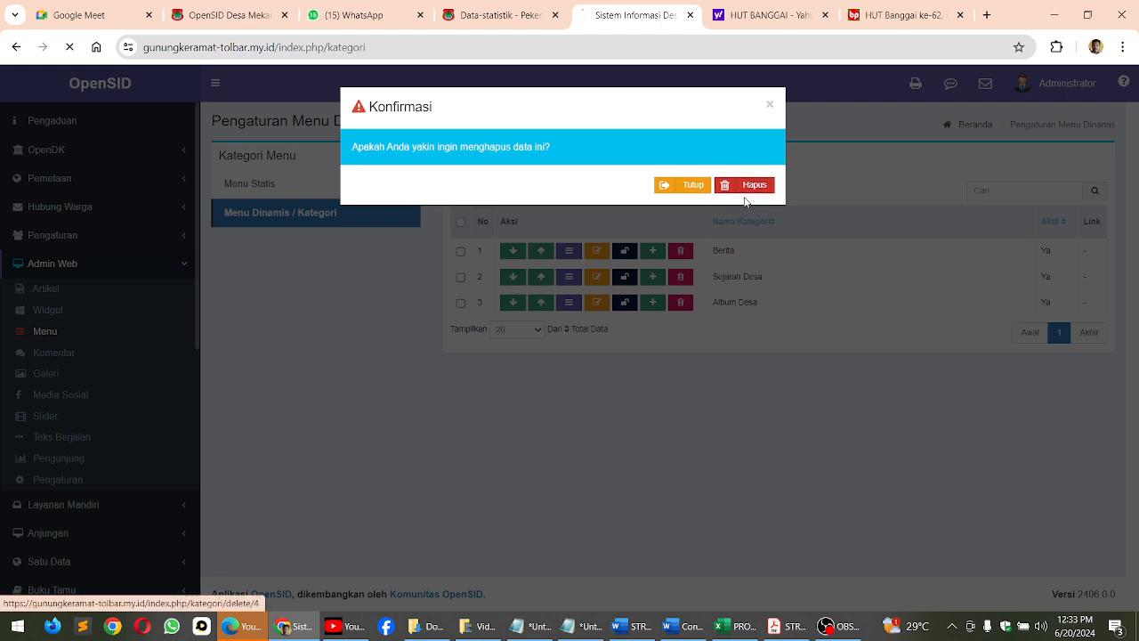
click(746, 187)
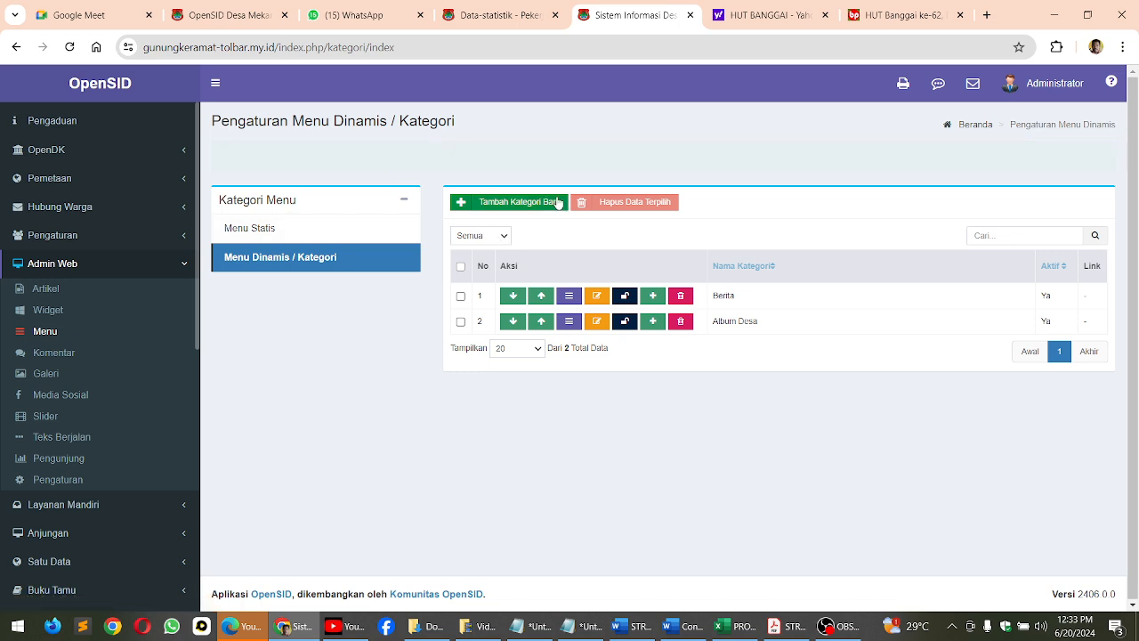
click(511, 158)
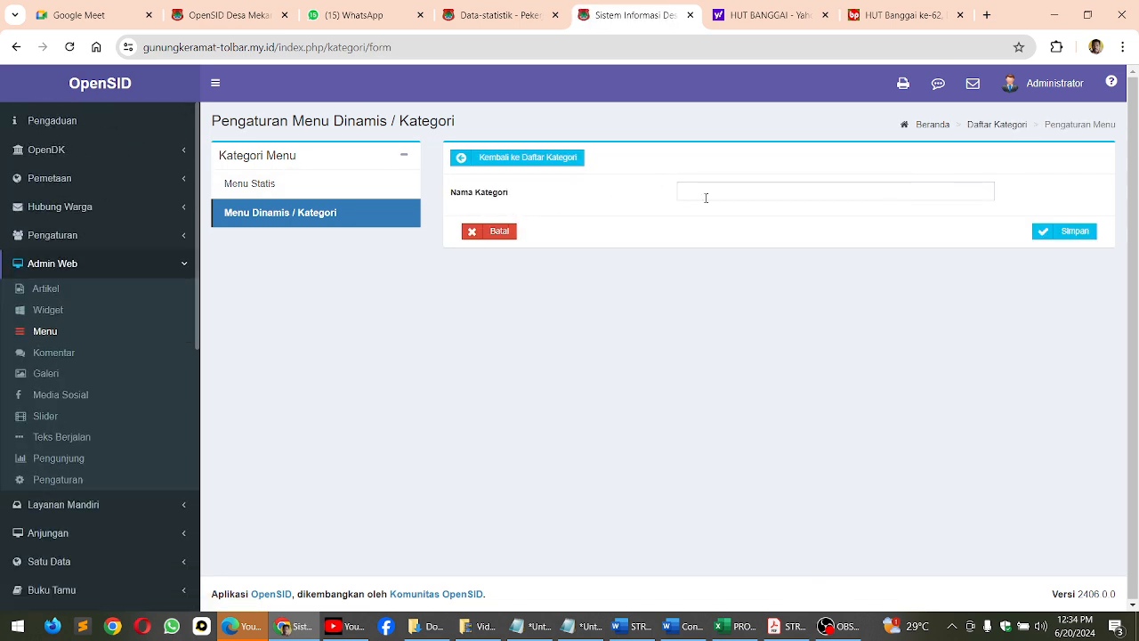
click(248, 184)
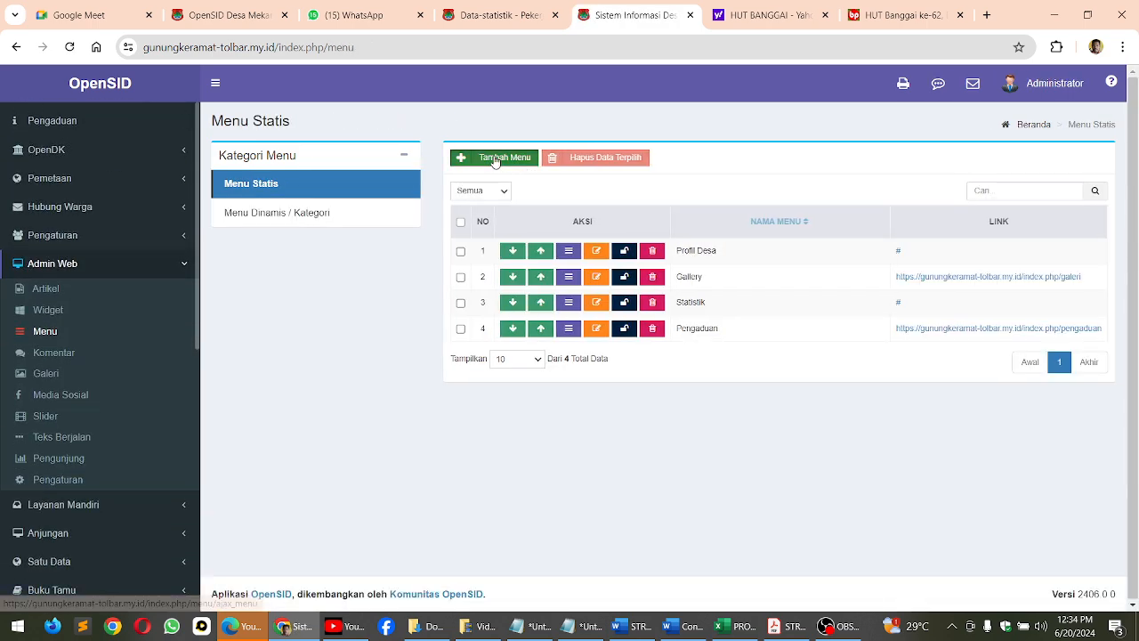
click(496, 159)
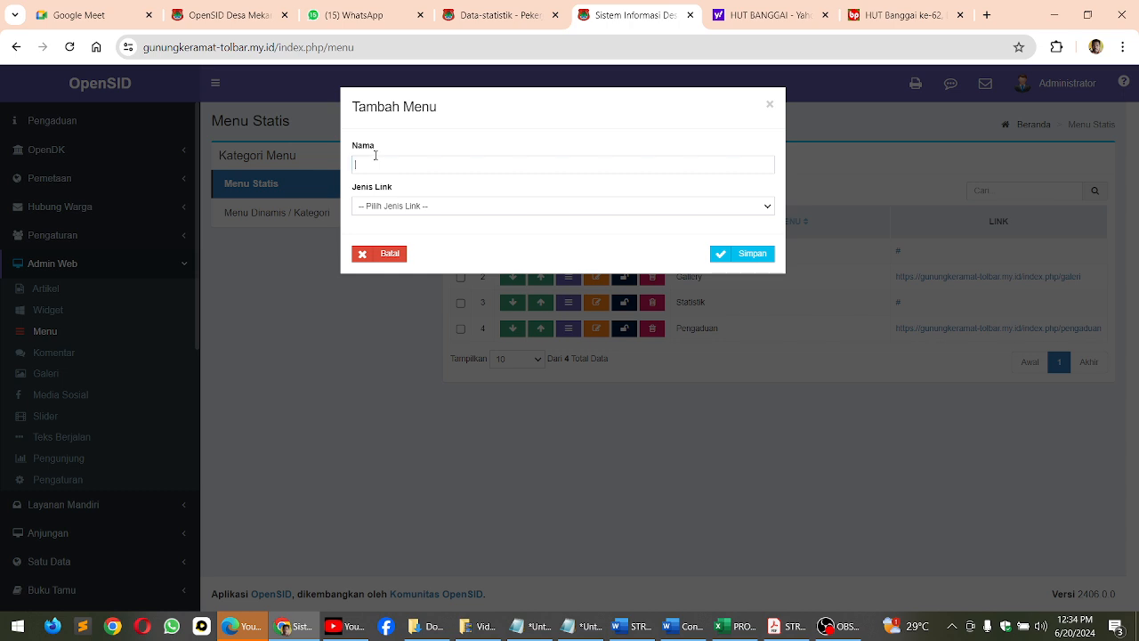
click(376, 156)
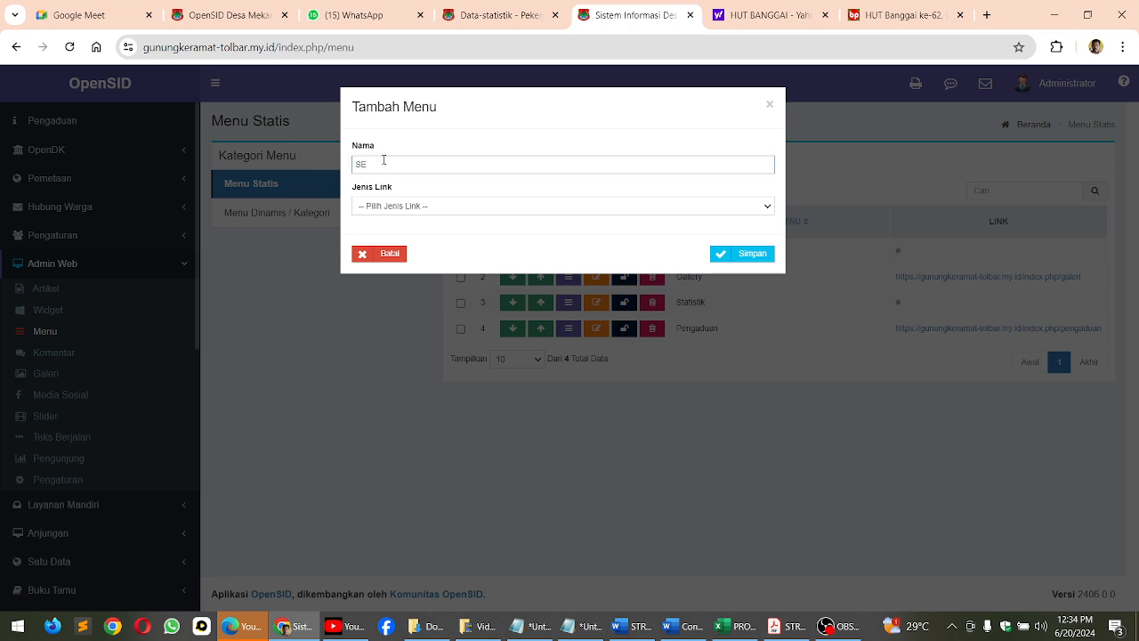
text(Sejarah Desa)
click(612, 209)
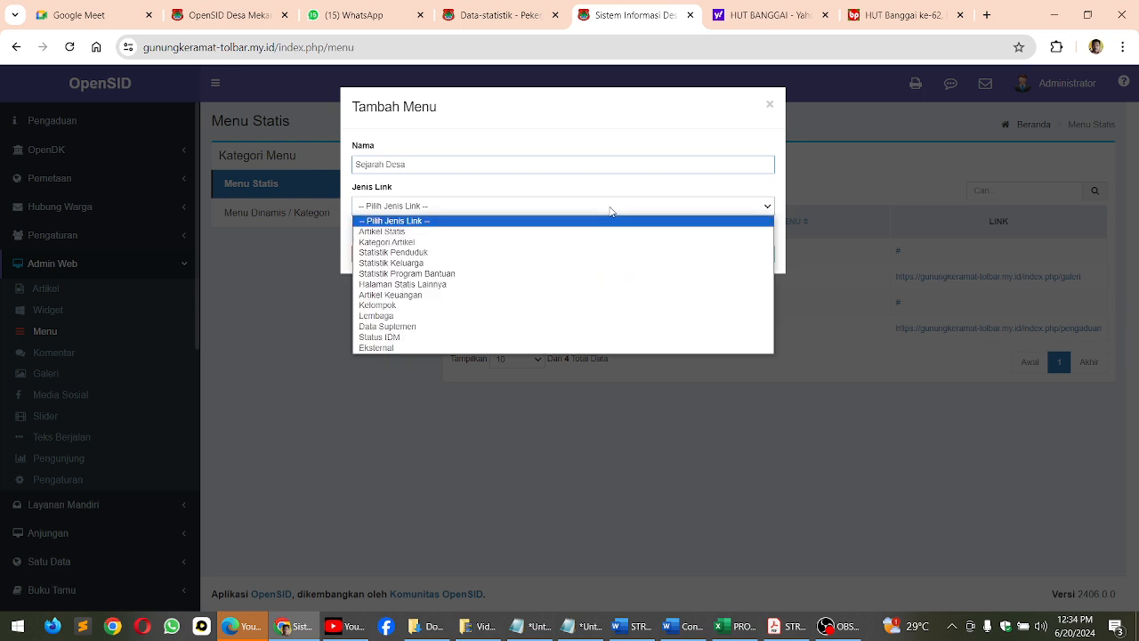
click(559, 242)
click(550, 249)
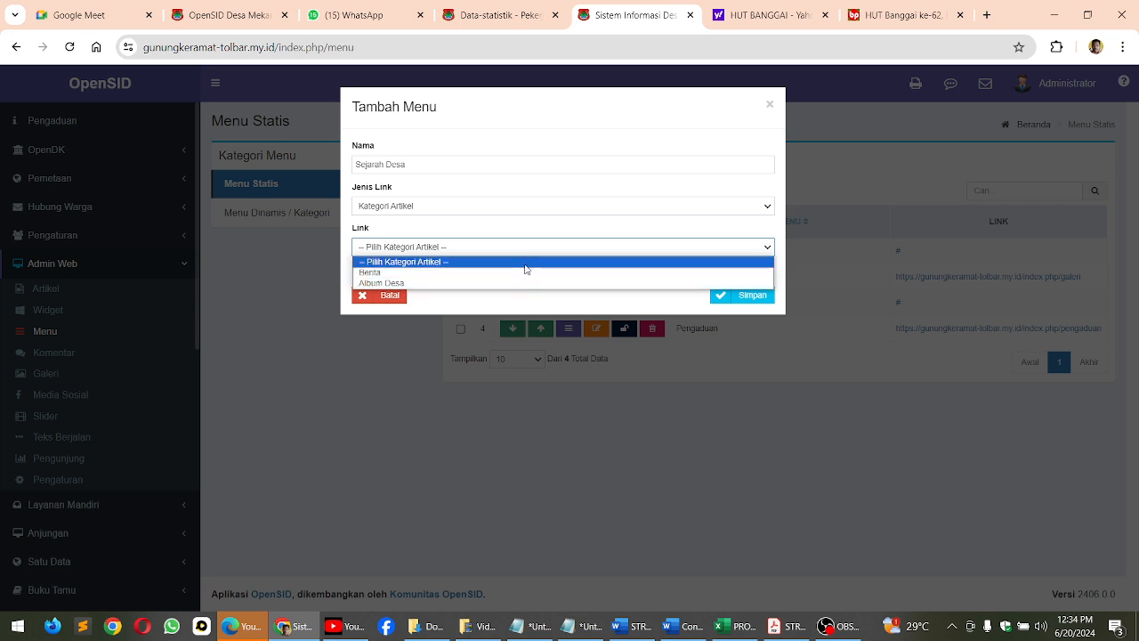
click(770, 105)
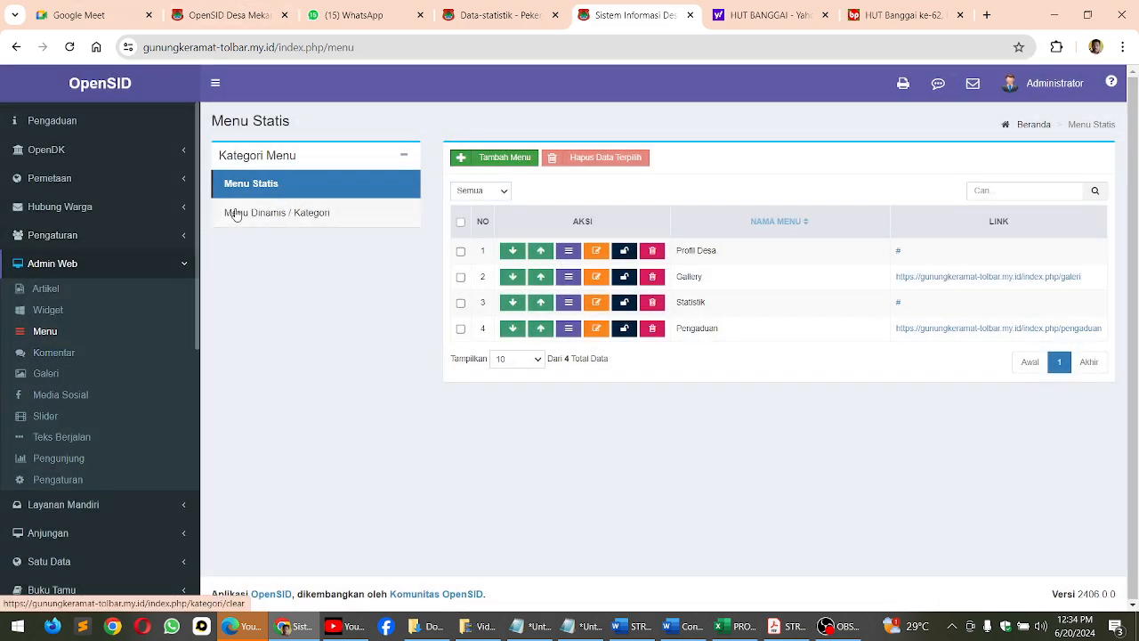
Create the category Sejarah Desa among the dynamic menu categories and save it
click(247, 220)
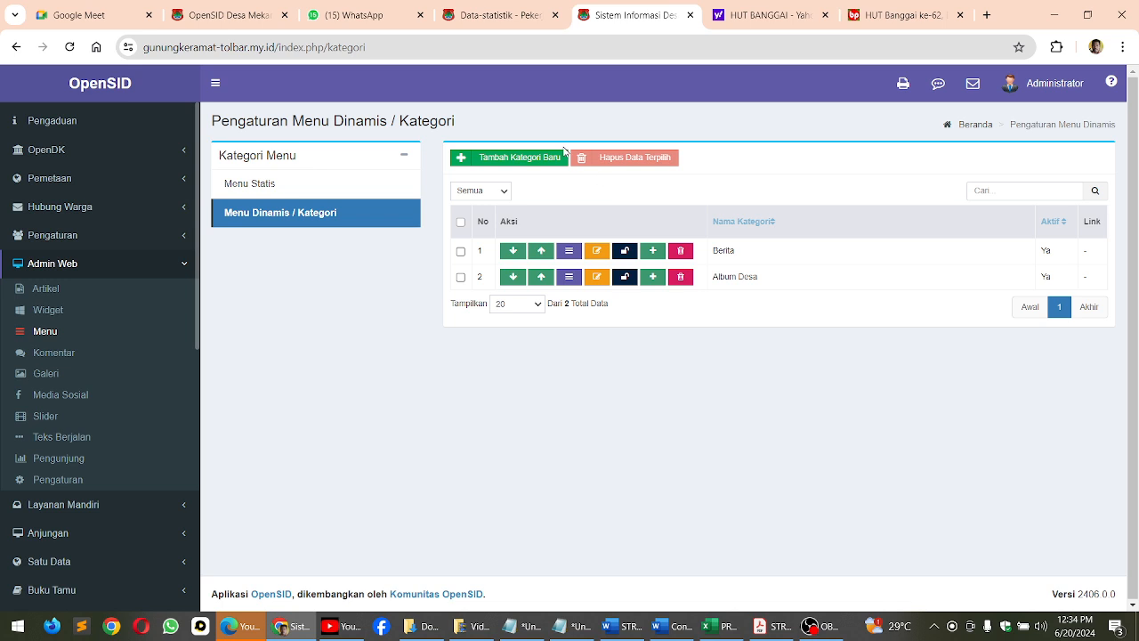
click(522, 157)
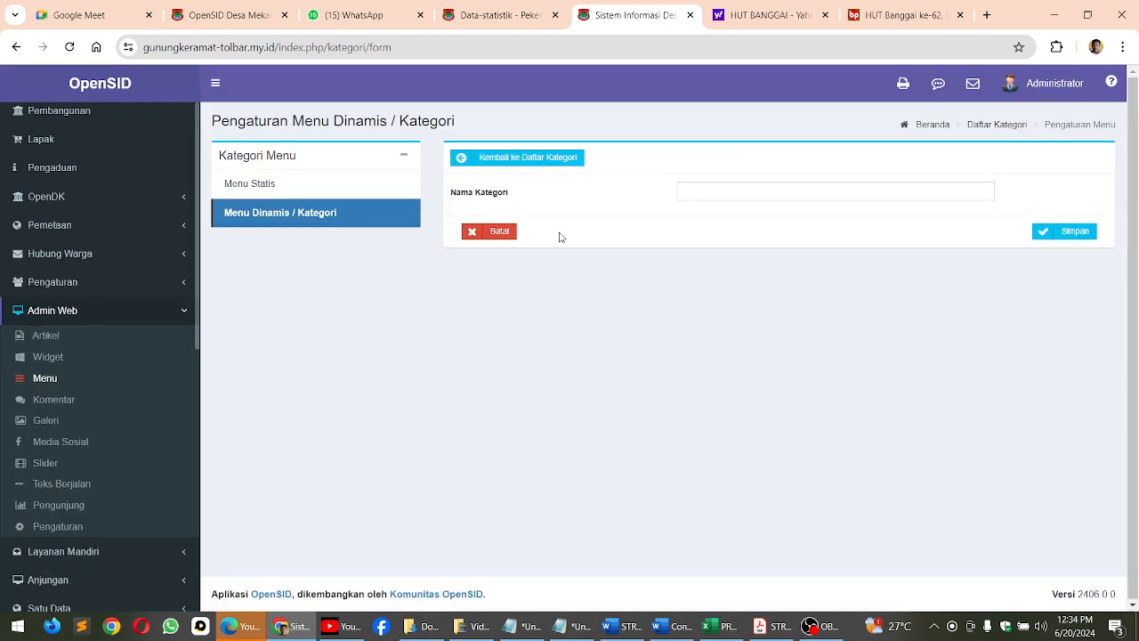
click(736, 194)
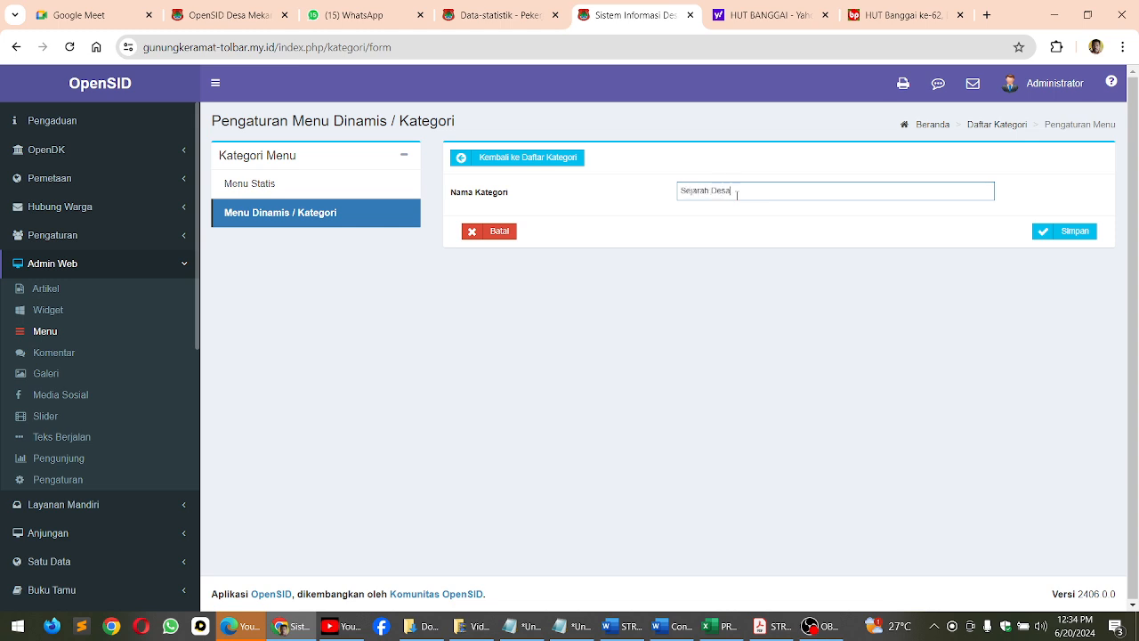
click(1072, 232)
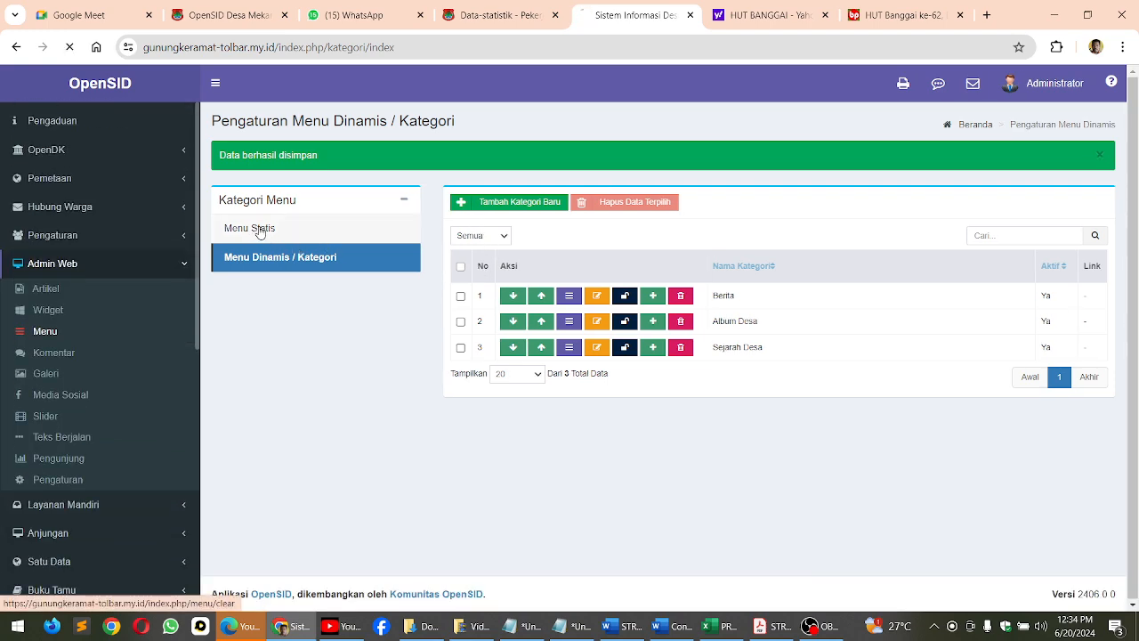
Add a Sejarah Desa submenu under Profil Desa with link type Kategori Artikel and link Sejarah Desa, and return to the main menu list
click(419, 255)
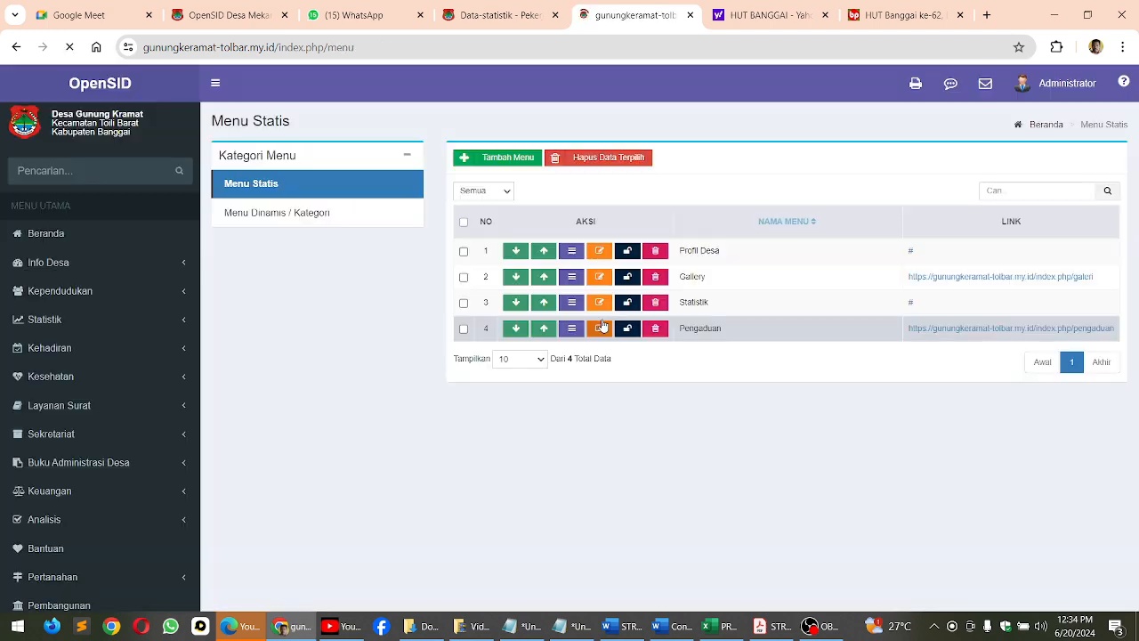
click(569, 253)
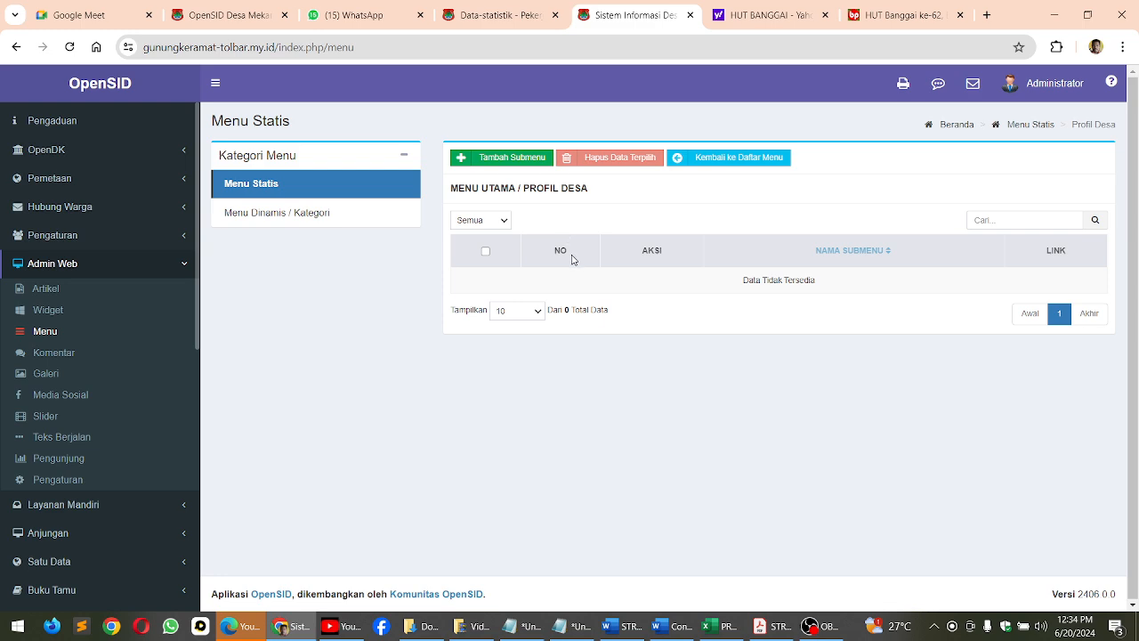
click(514, 164)
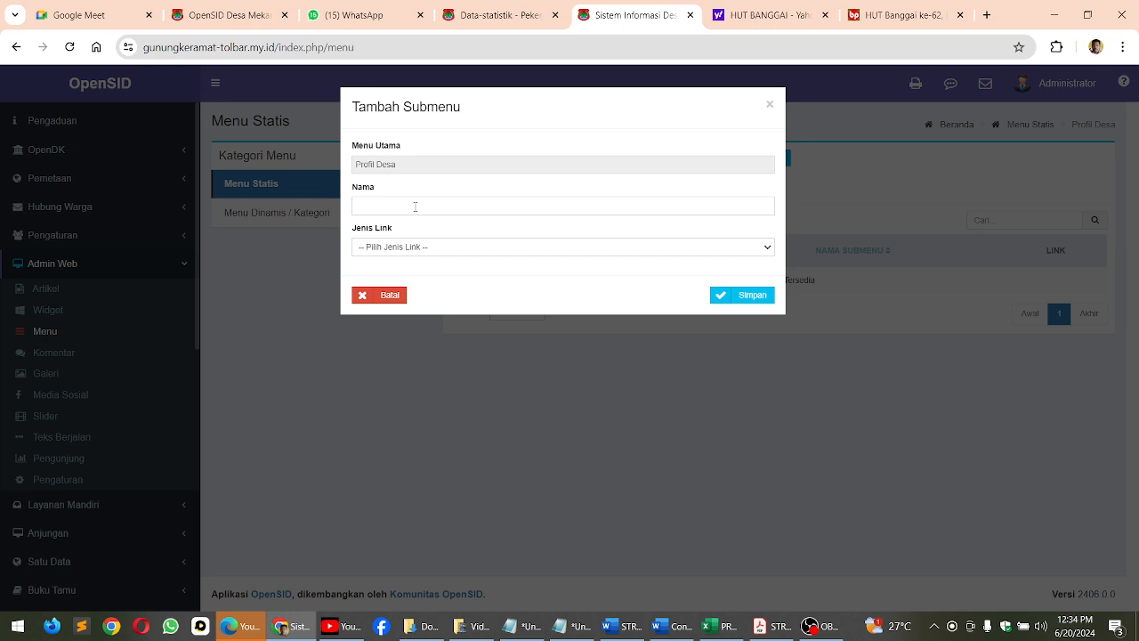
click(415, 207)
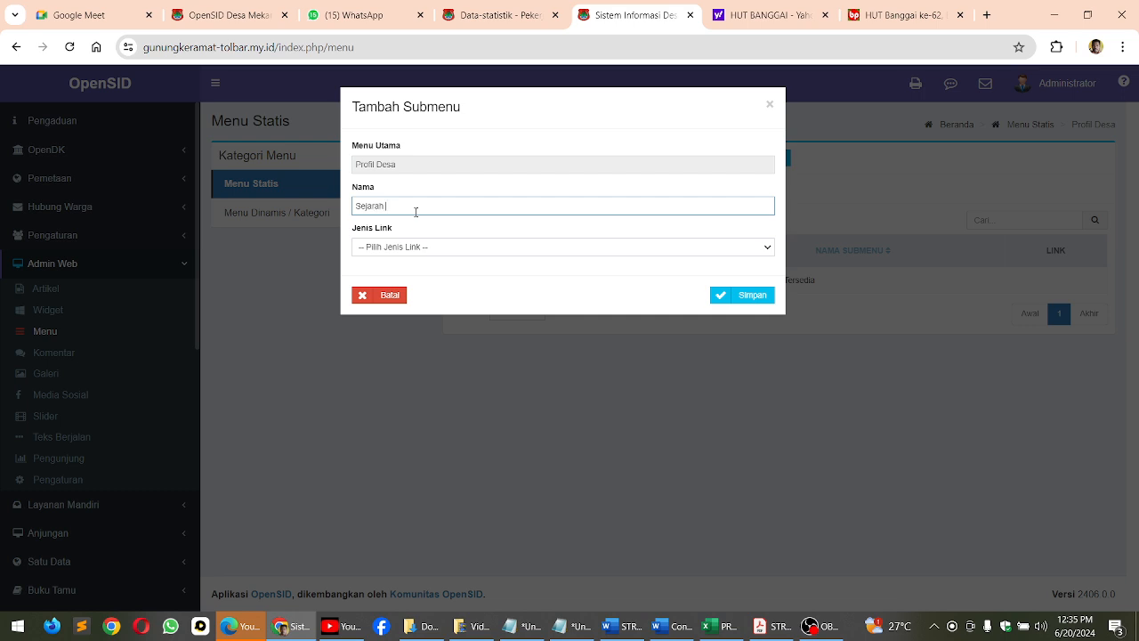
click(423, 249)
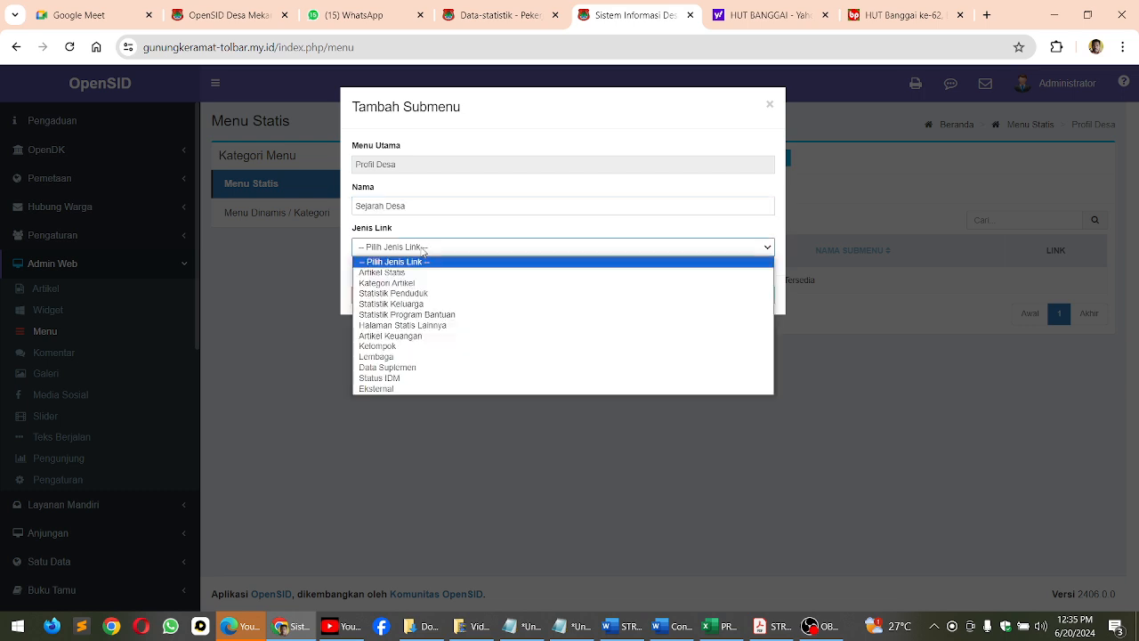
click(405, 284)
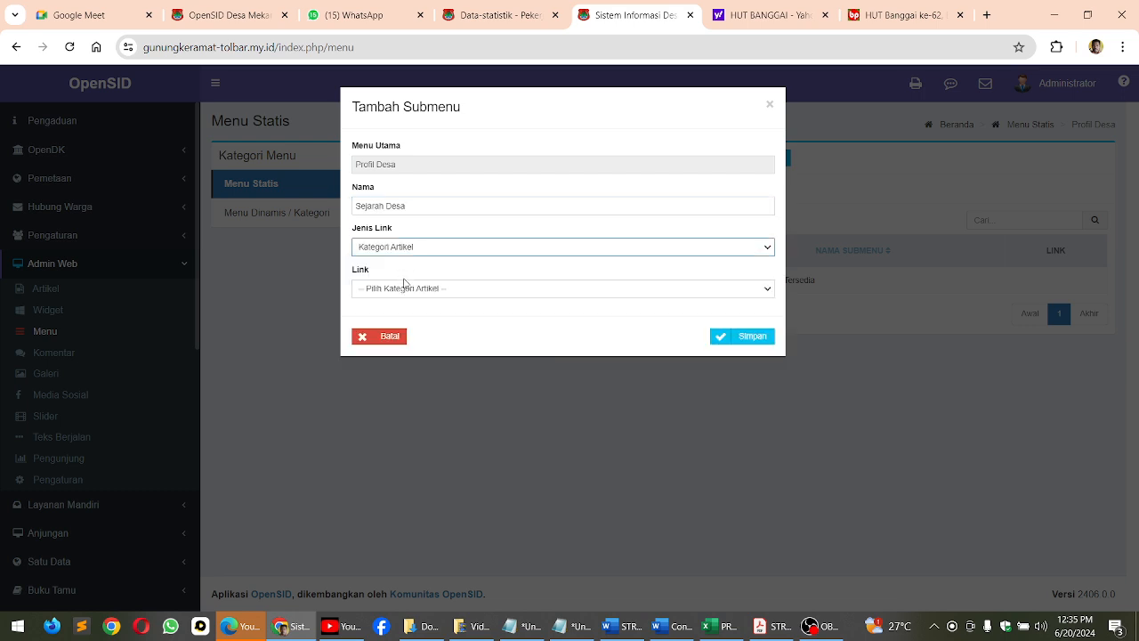
click(403, 288)
click(383, 335)
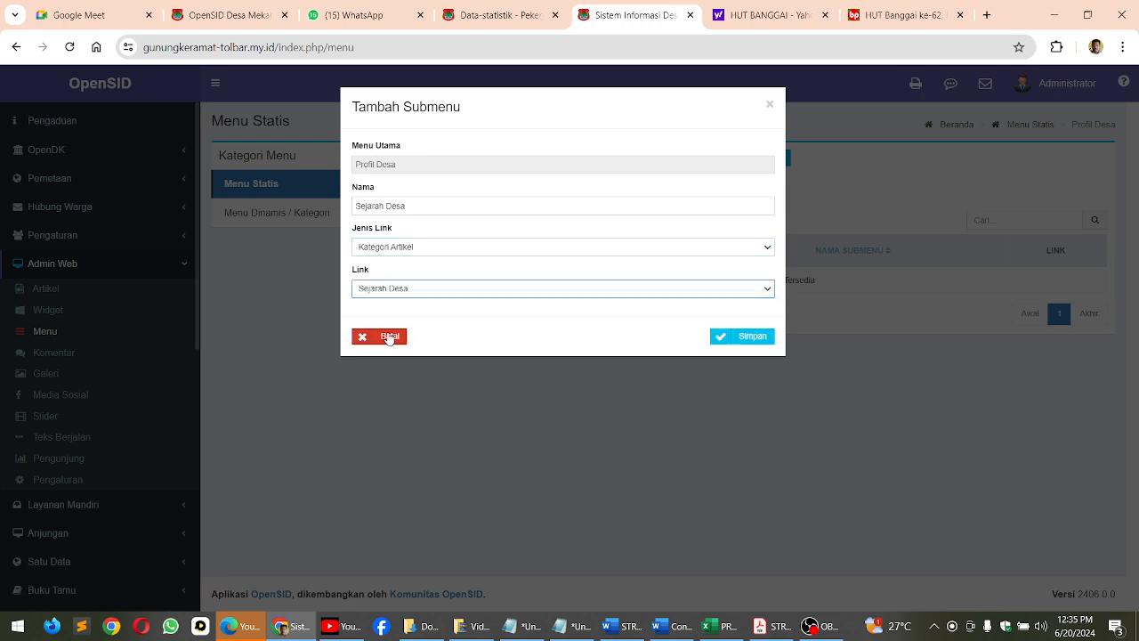
click(755, 339)
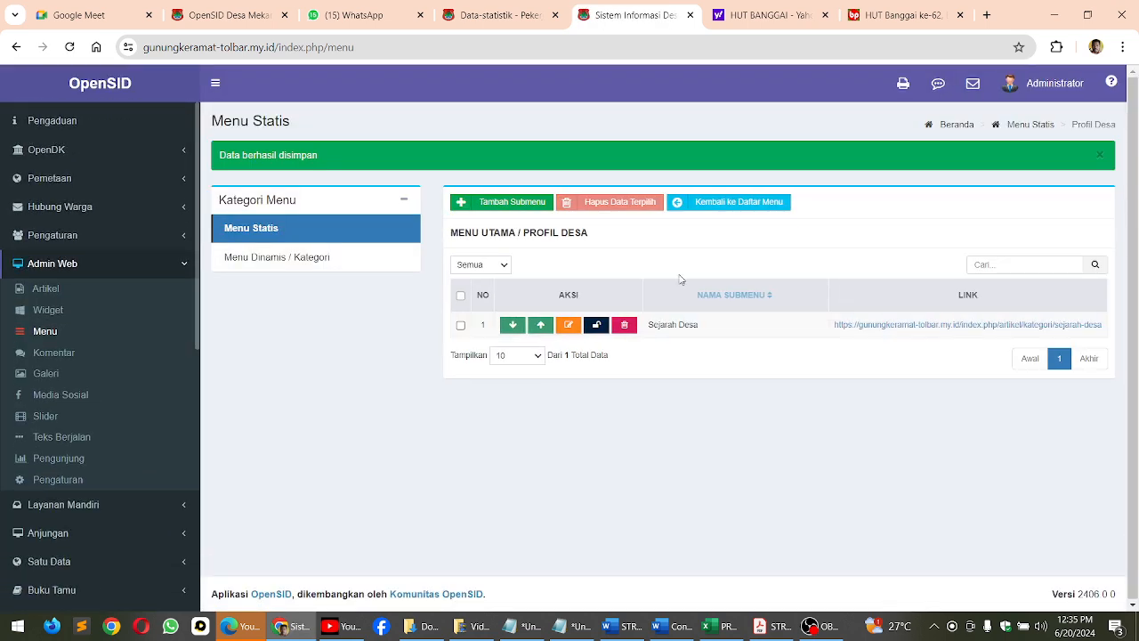
click(758, 203)
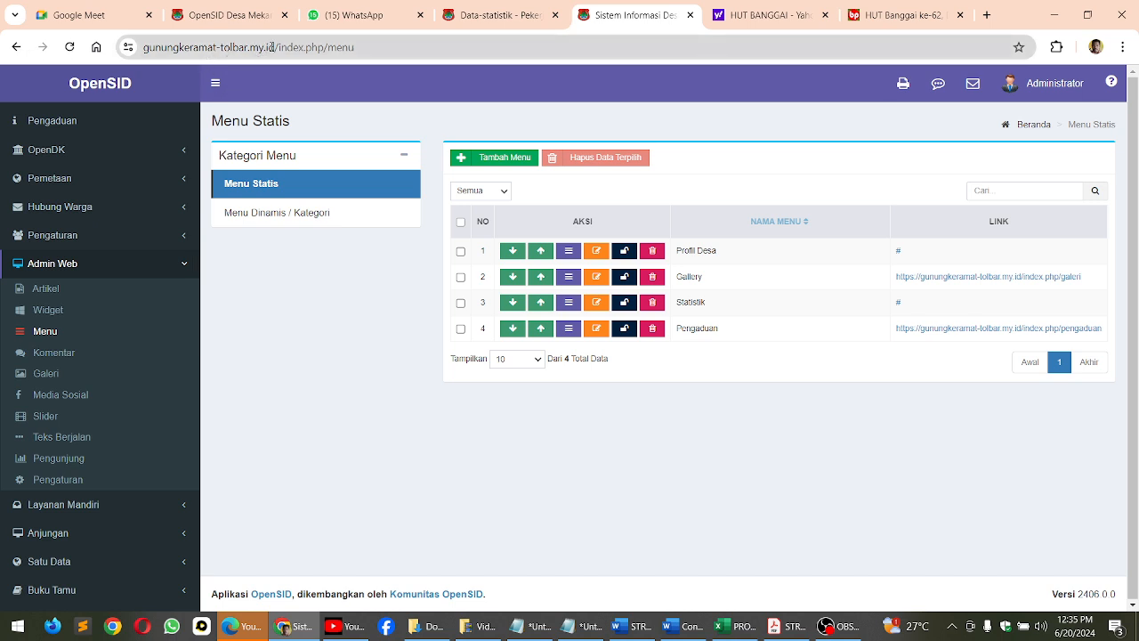
Open the public village homepage gunungkeramat-tolbar.my.id in a new browser tab
drag(275, 47, 51, 56)
key(ctrl+c)
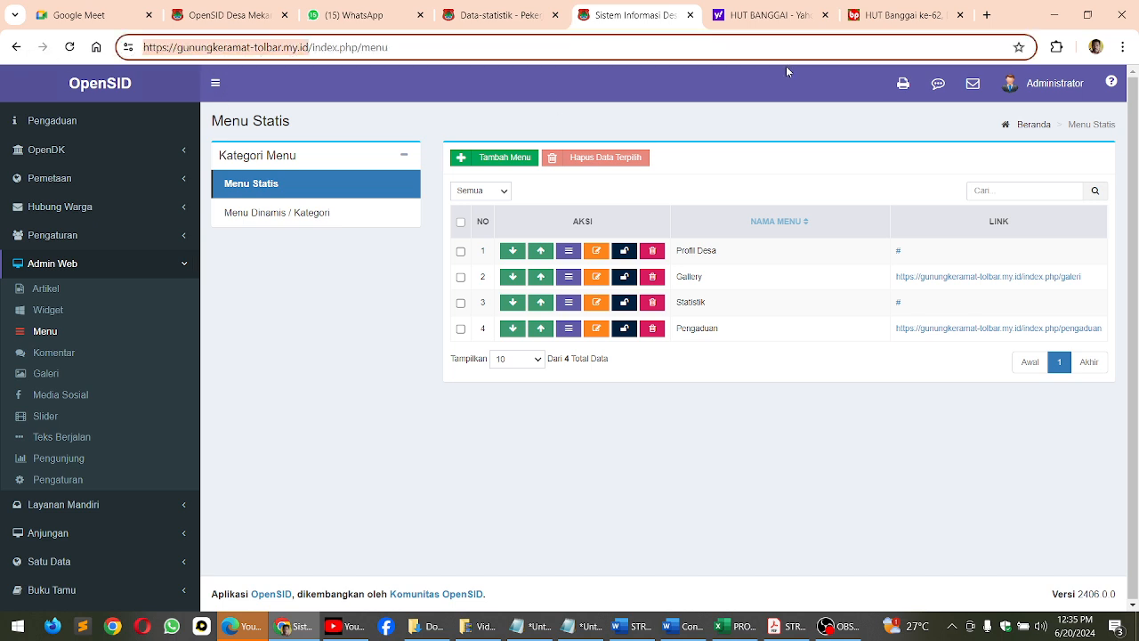
click(986, 15)
key(ctrl+v)
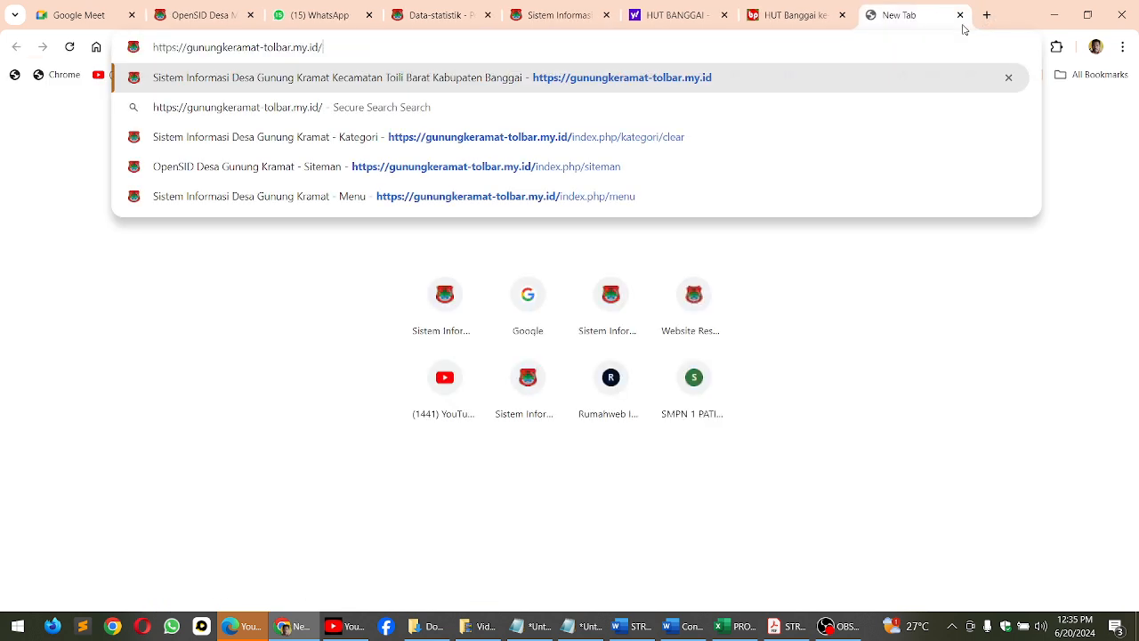
key(Return)
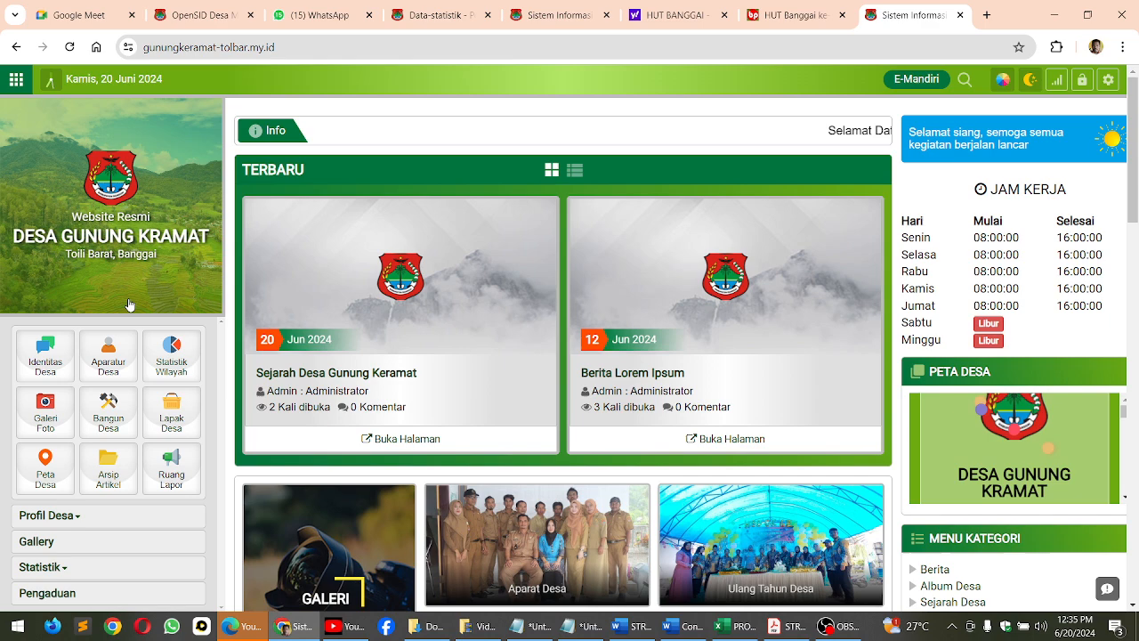
Examine the Profil Desa and Statistik submenus on the public homepage
scroll(130, 305, down, 3)
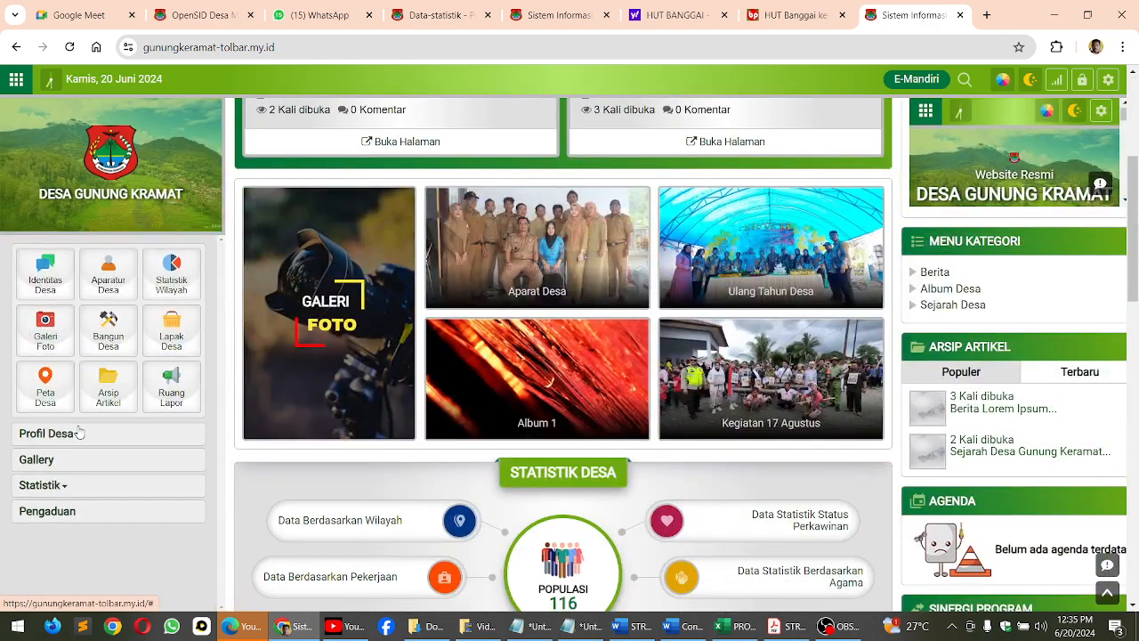
click(76, 434)
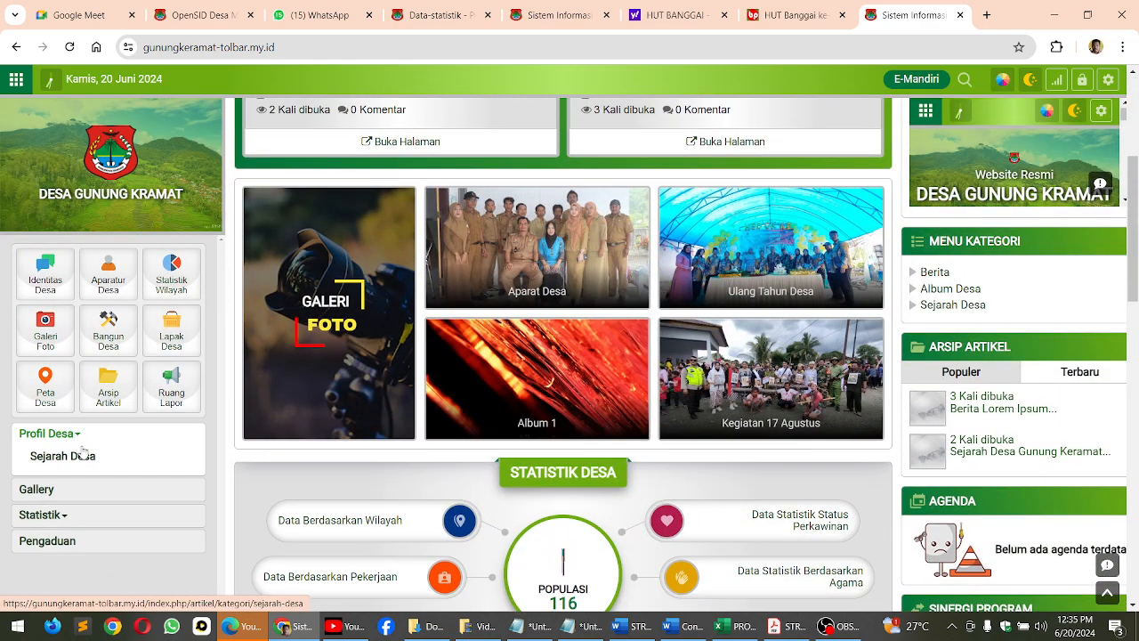
click(77, 434)
click(39, 483)
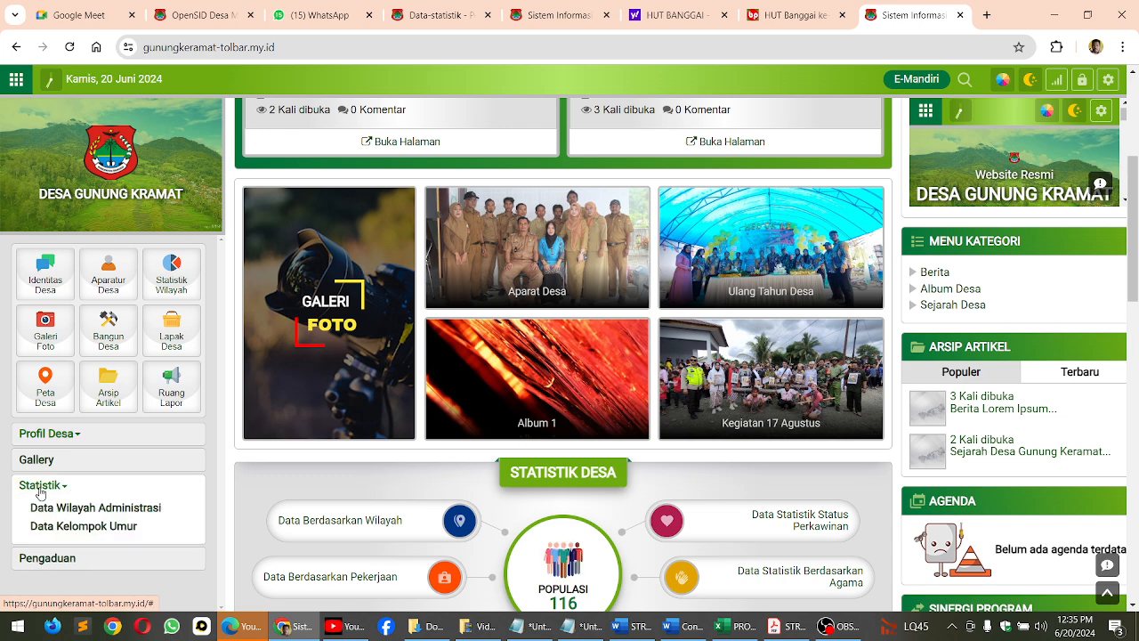
scroll(48, 526, down, 1)
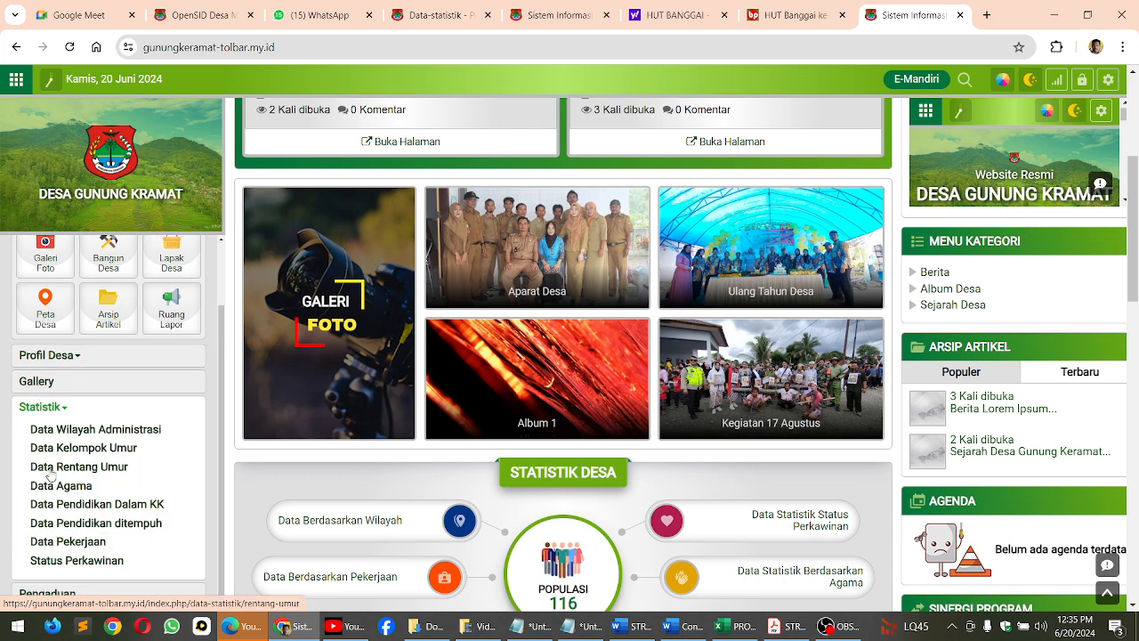
scroll(123, 506, down, 2)
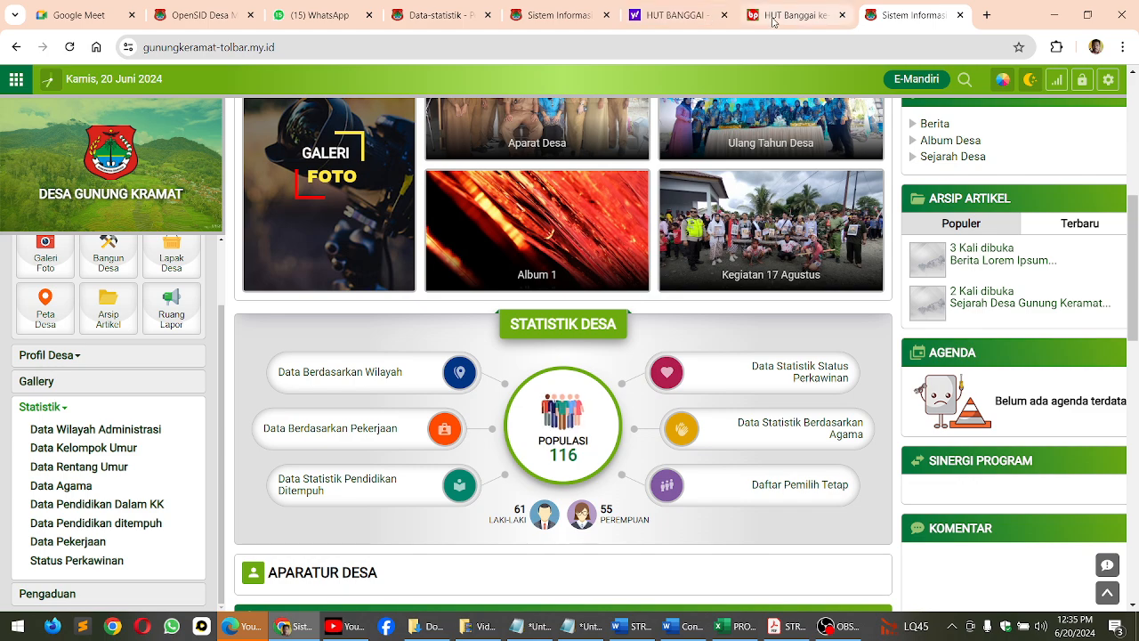
scroll(1064, 224, up, 2)
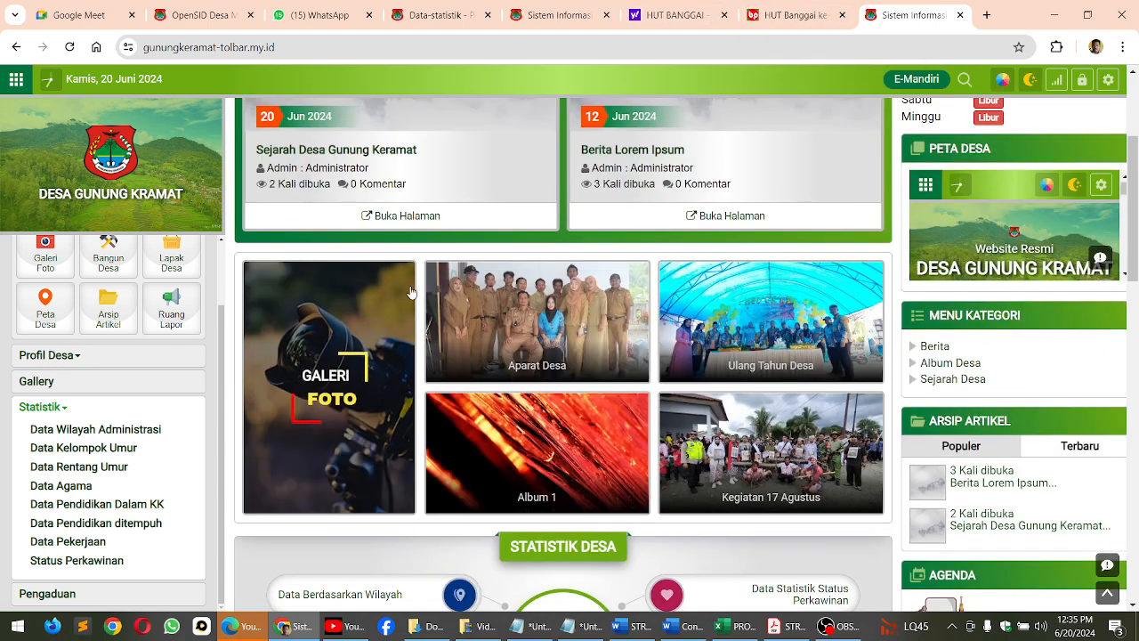
scroll(1051, 190, up, 3)
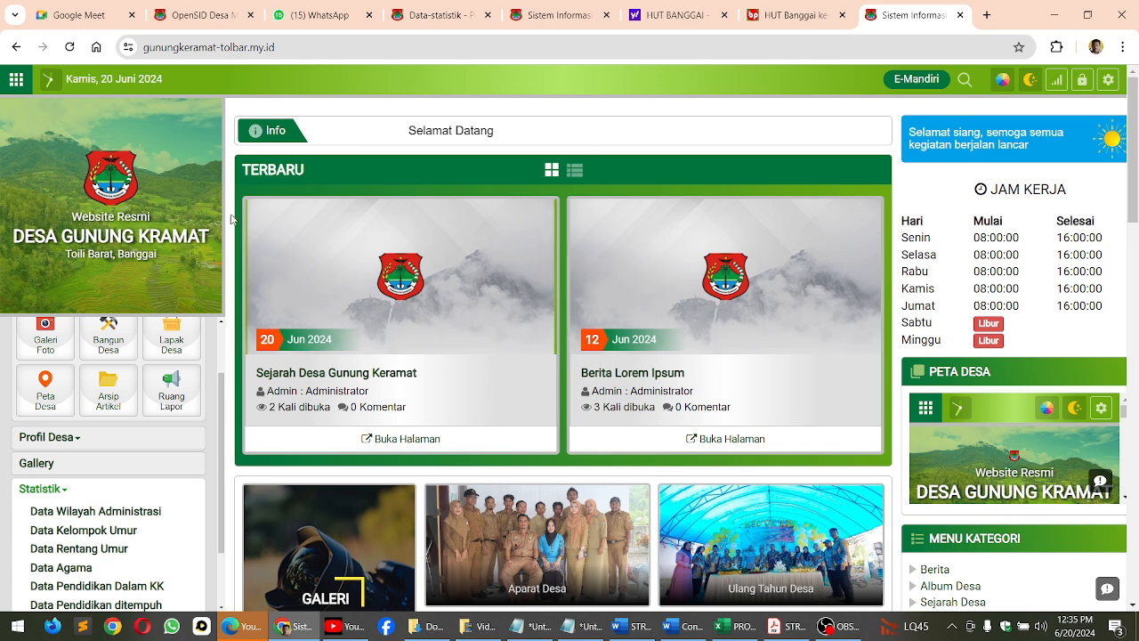
Reload the public homepage and view the Sejarah Desa category page under Profil Desa
click(108, 218)
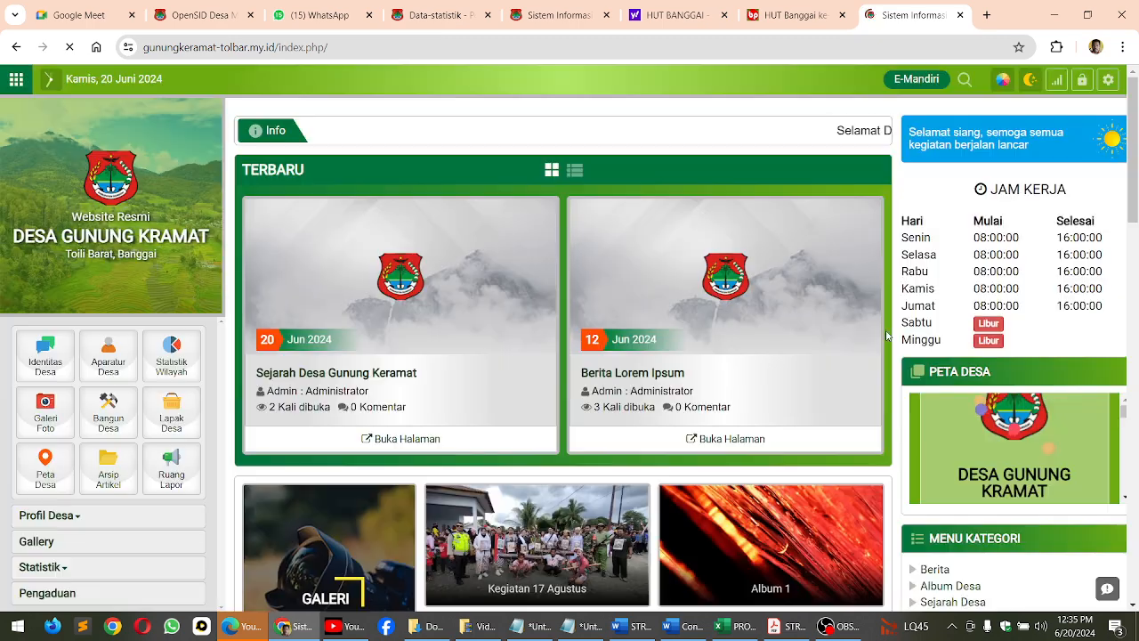
scroll(647, 307, down, 2)
scroll(647, 307, down, 1)
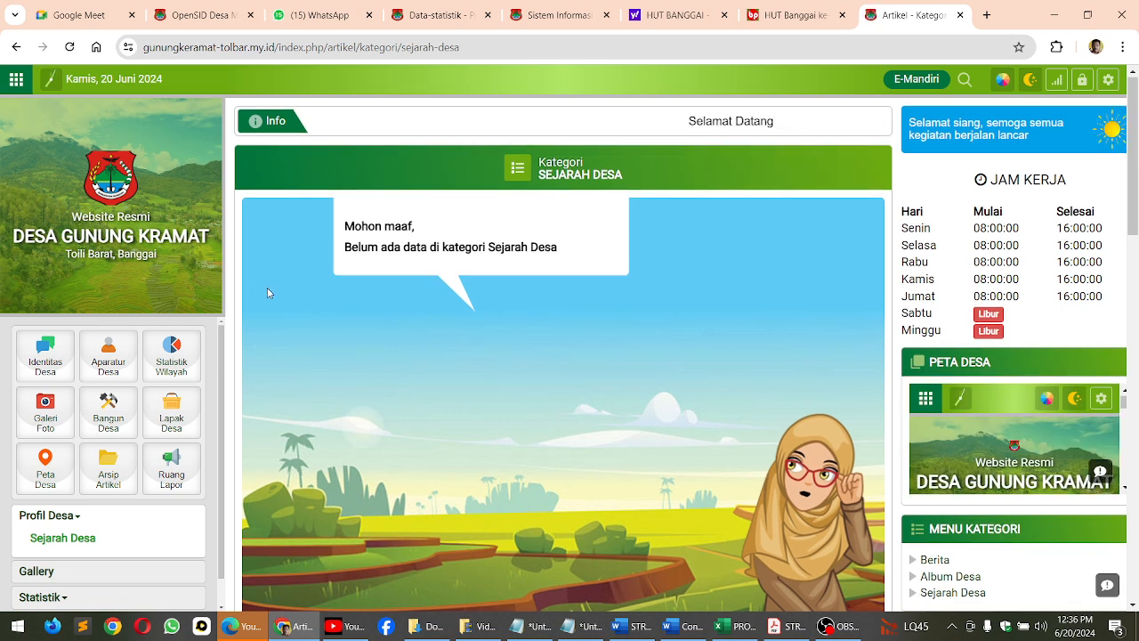
Return to the Gunung Kramat admin site and start a new article in the Sejarah Desa article category
click(433, 17)
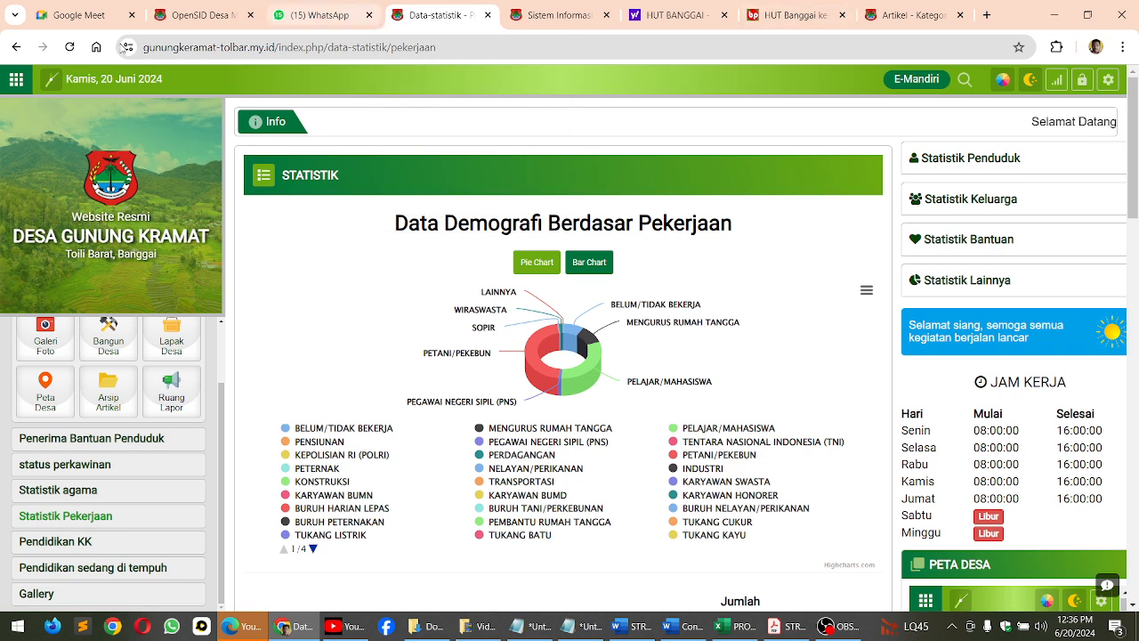
click(178, 12)
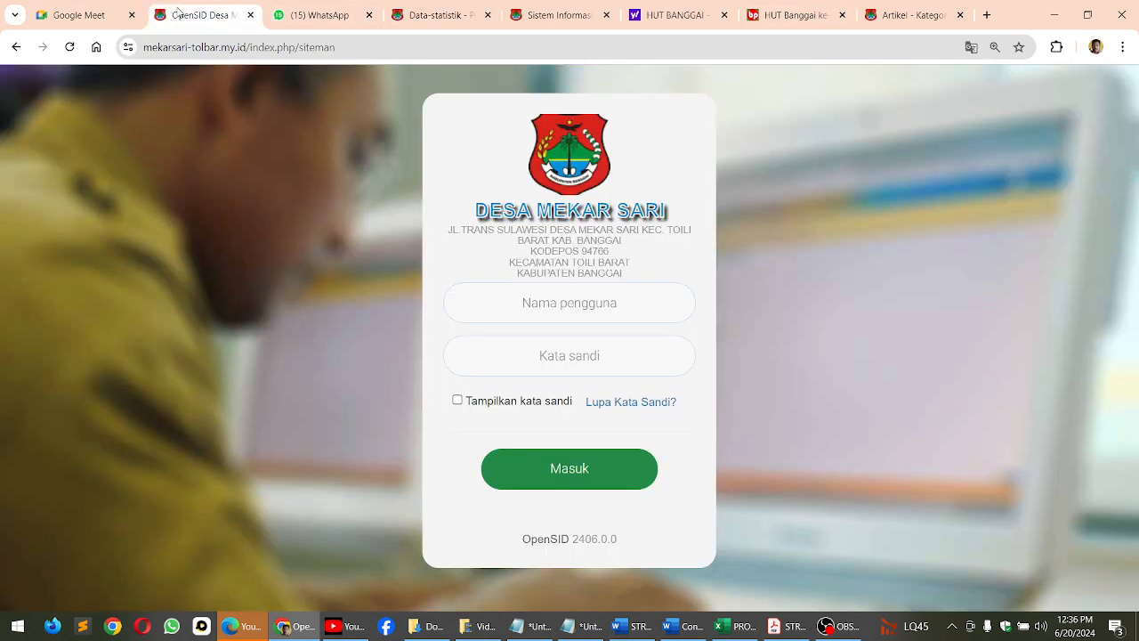
click(534, 16)
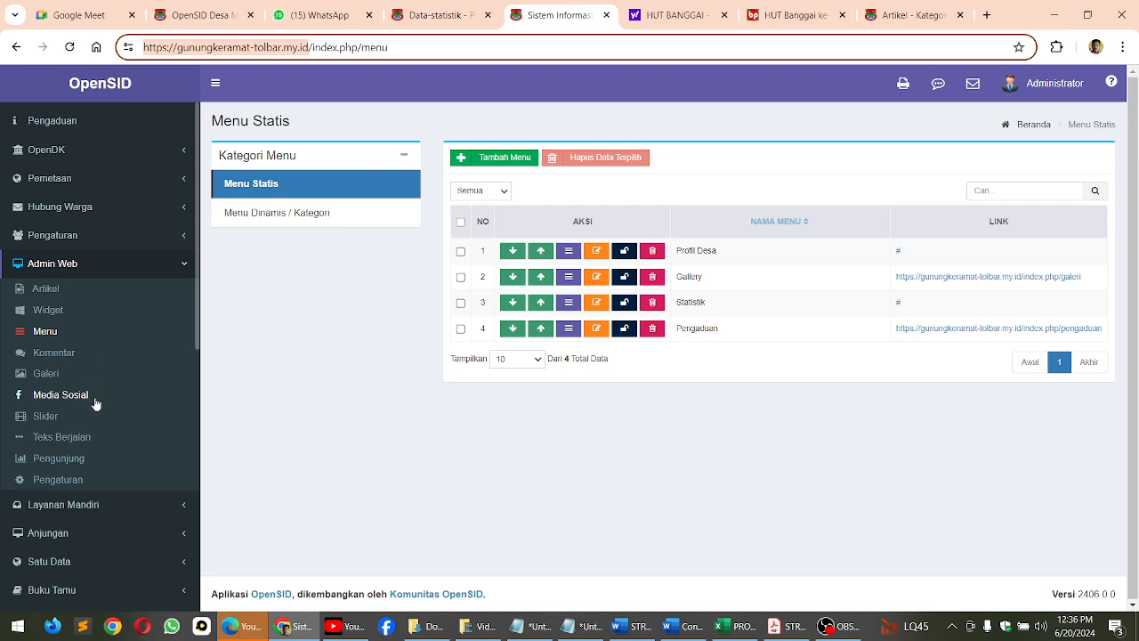
scroll(93, 418, up, 5)
scroll(124, 472, down, 2)
click(120, 498)
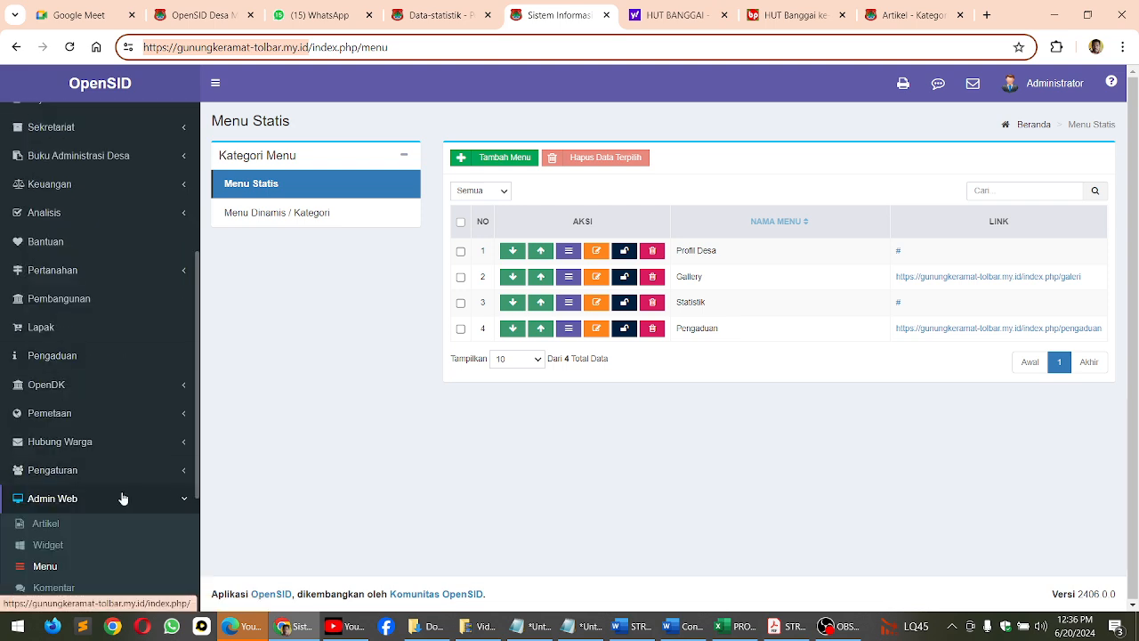
click(49, 525)
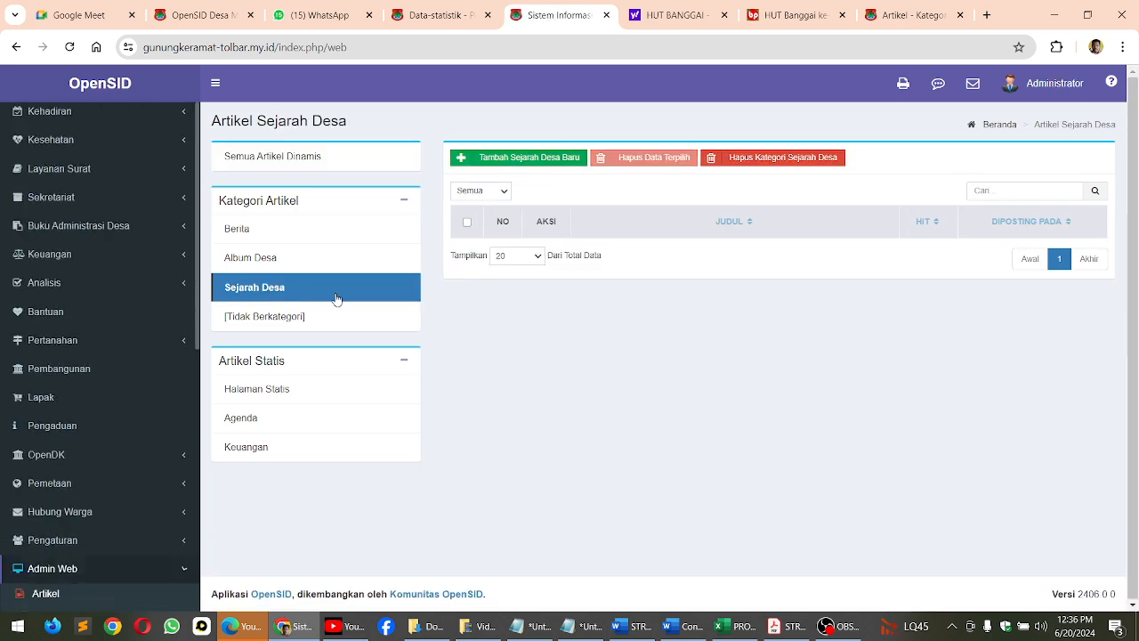
click(516, 167)
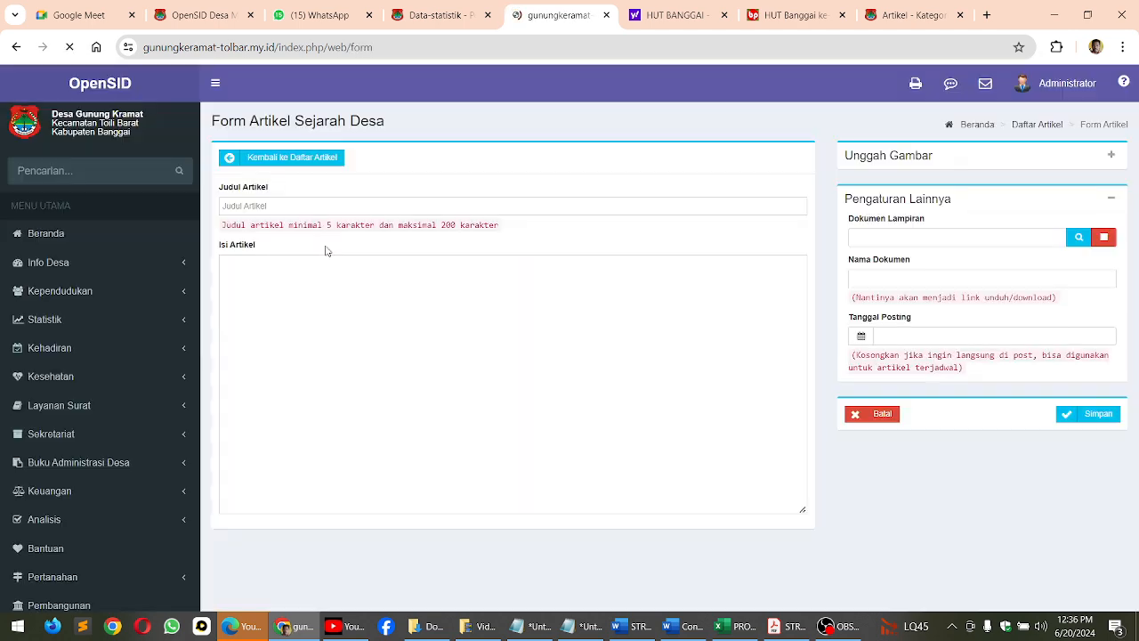
Title the article "Sejarah Desa Gunung Kramat" and enter "isi sejarah desa" as its content
click(251, 205)
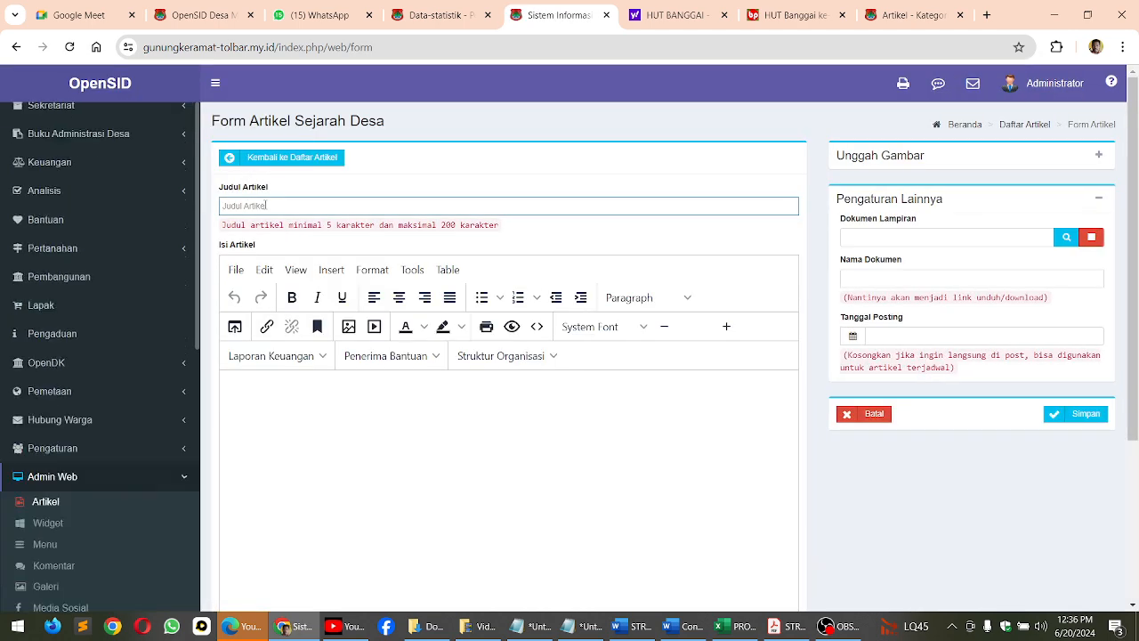
text(SE)
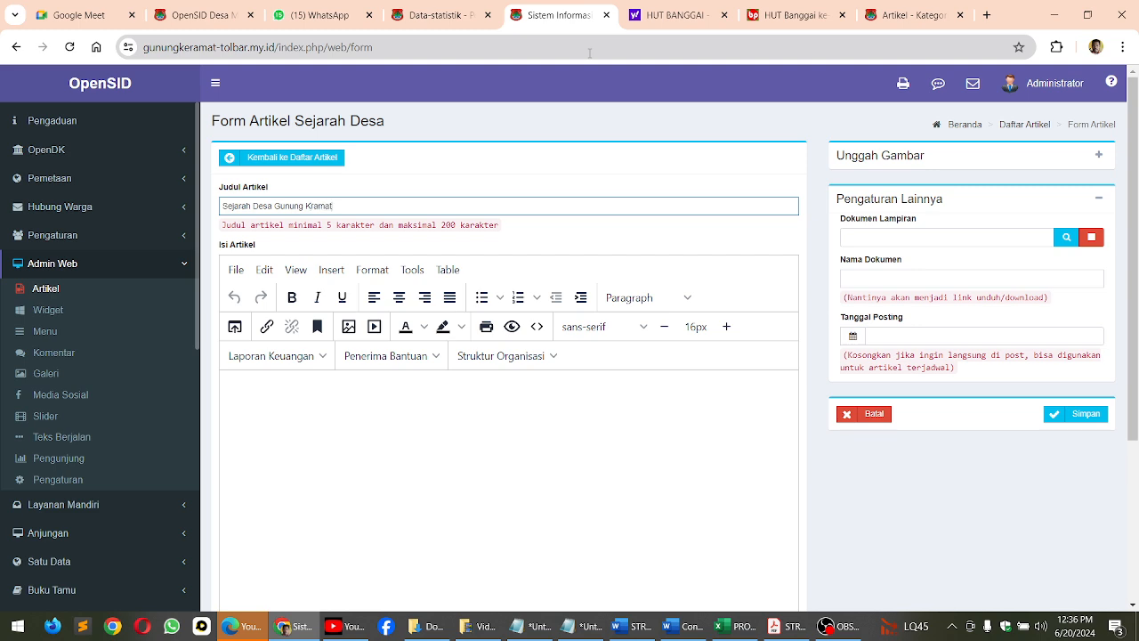
click(375, 402)
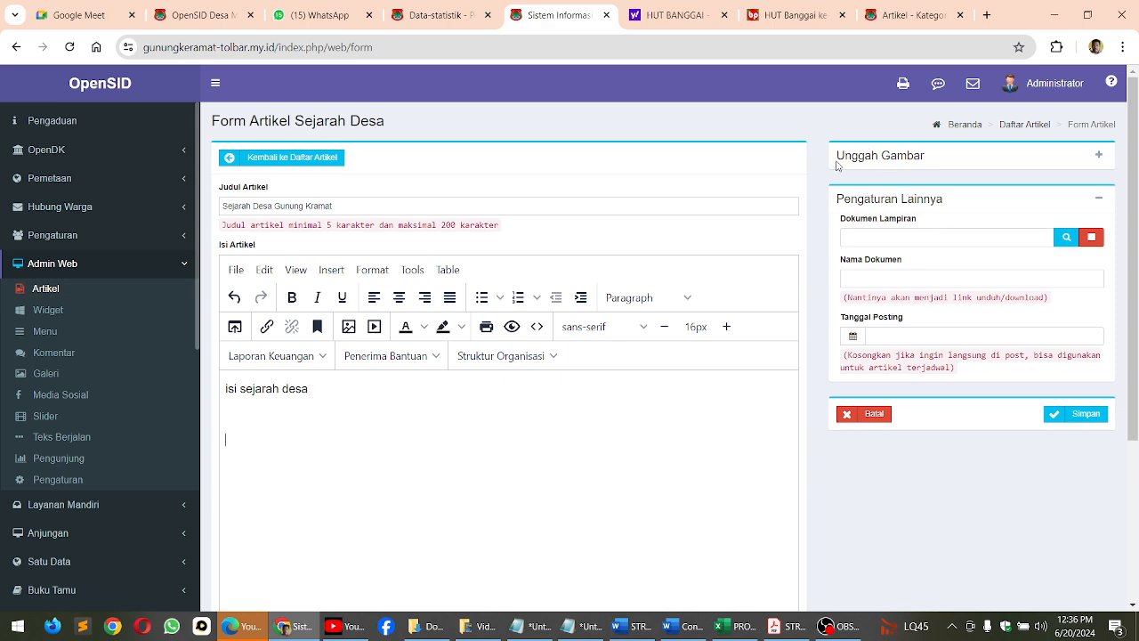
click(1100, 156)
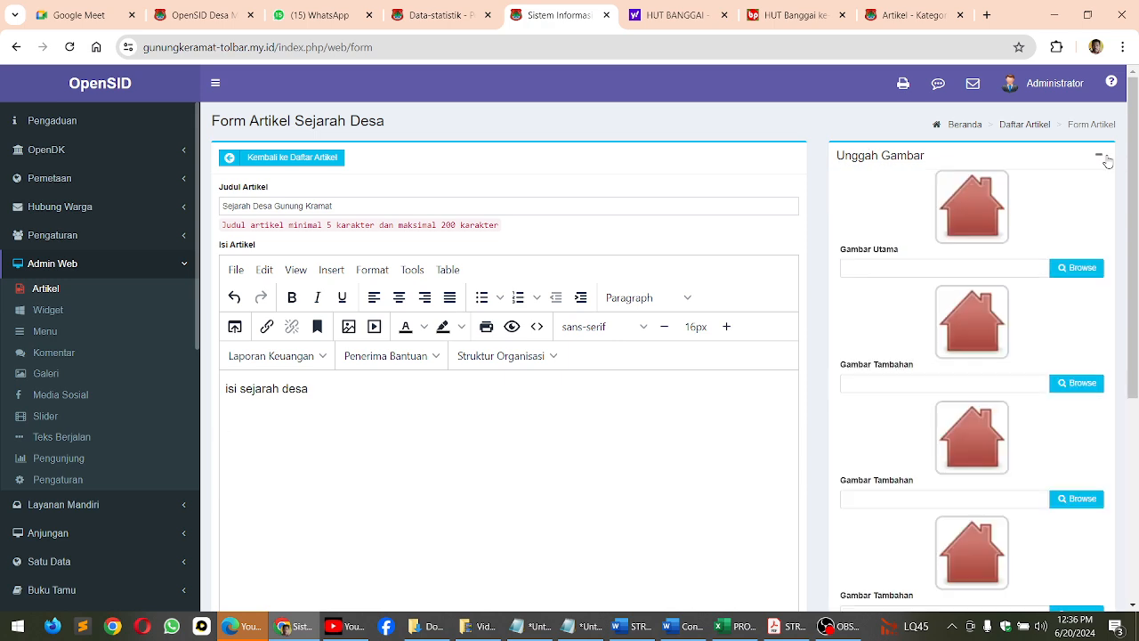
click(1078, 270)
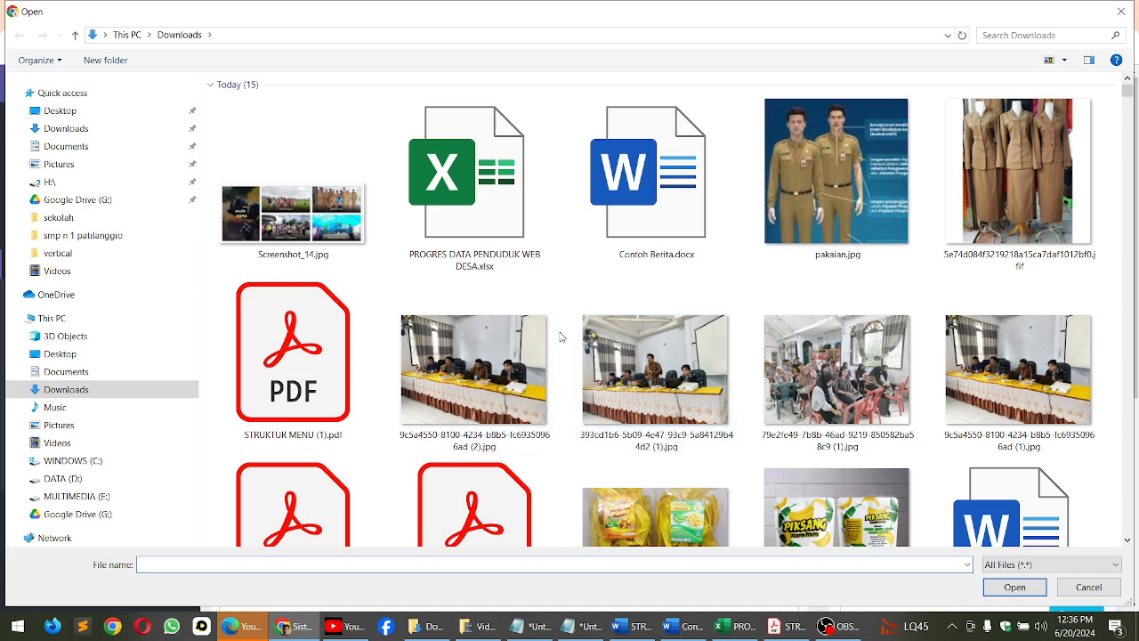
click(840, 390)
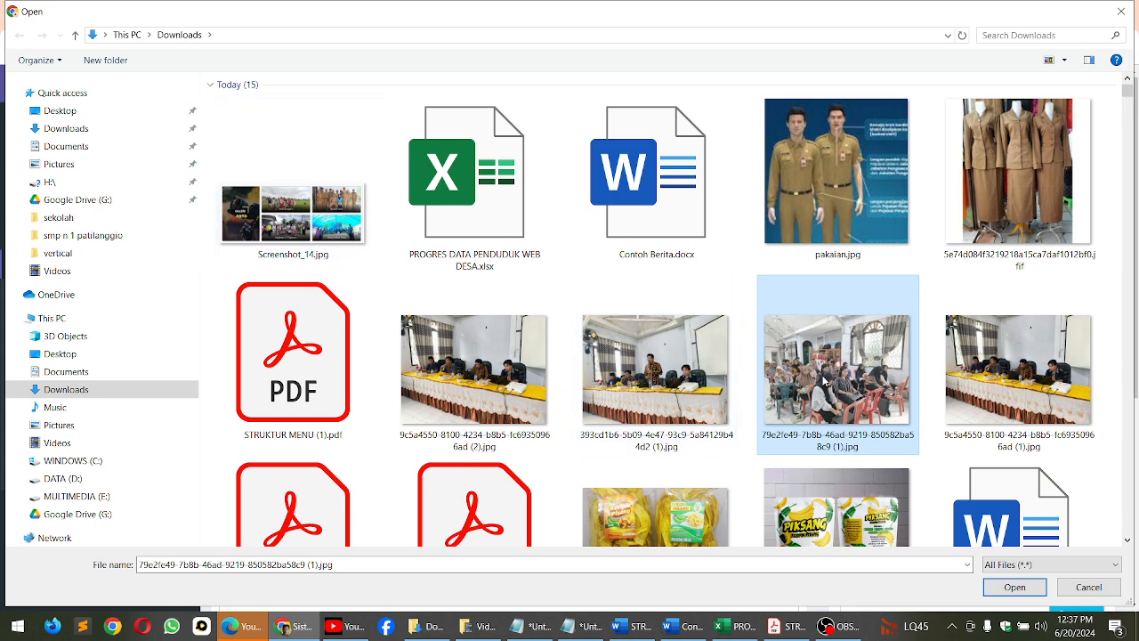
click(650, 373)
click(787, 374)
scroll(792, 361, down, 10)
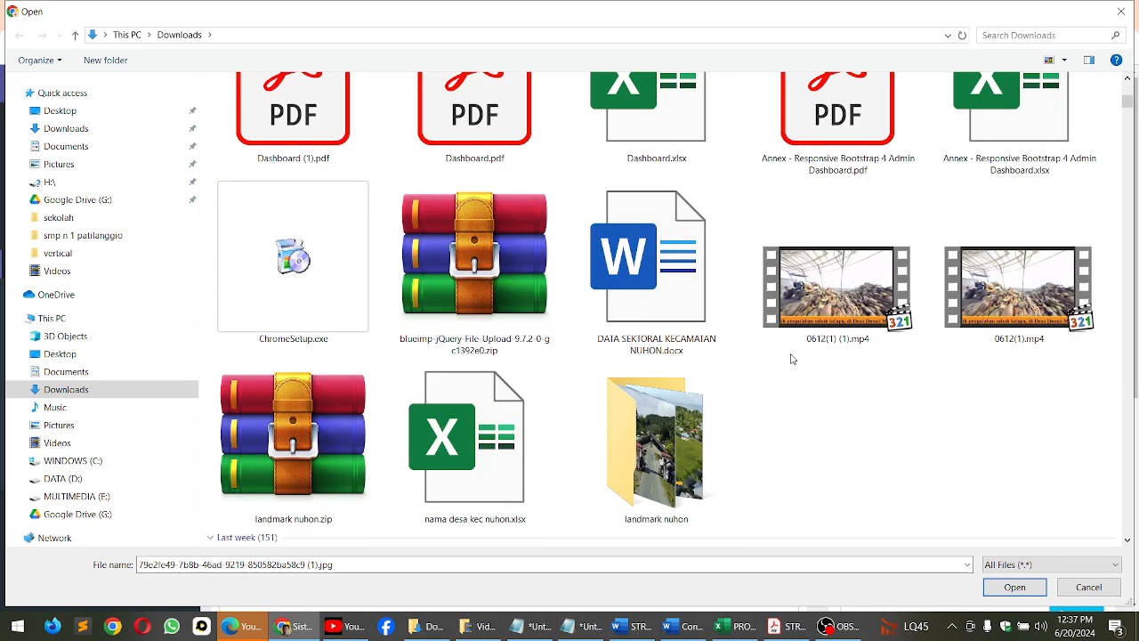
scroll(802, 372, up, 1)
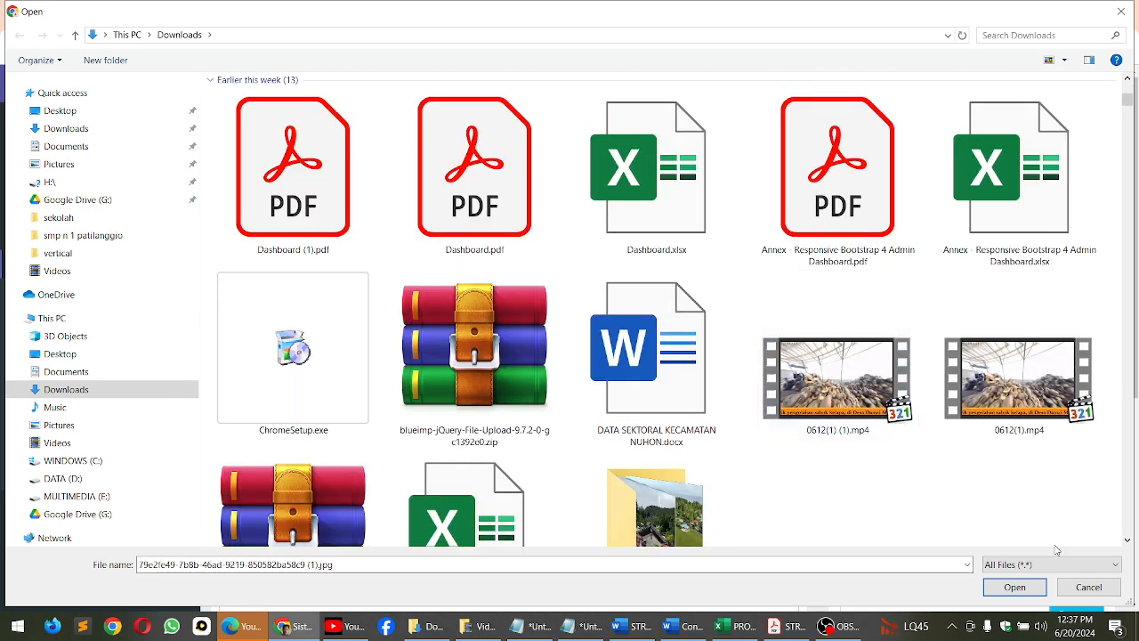
click(1083, 593)
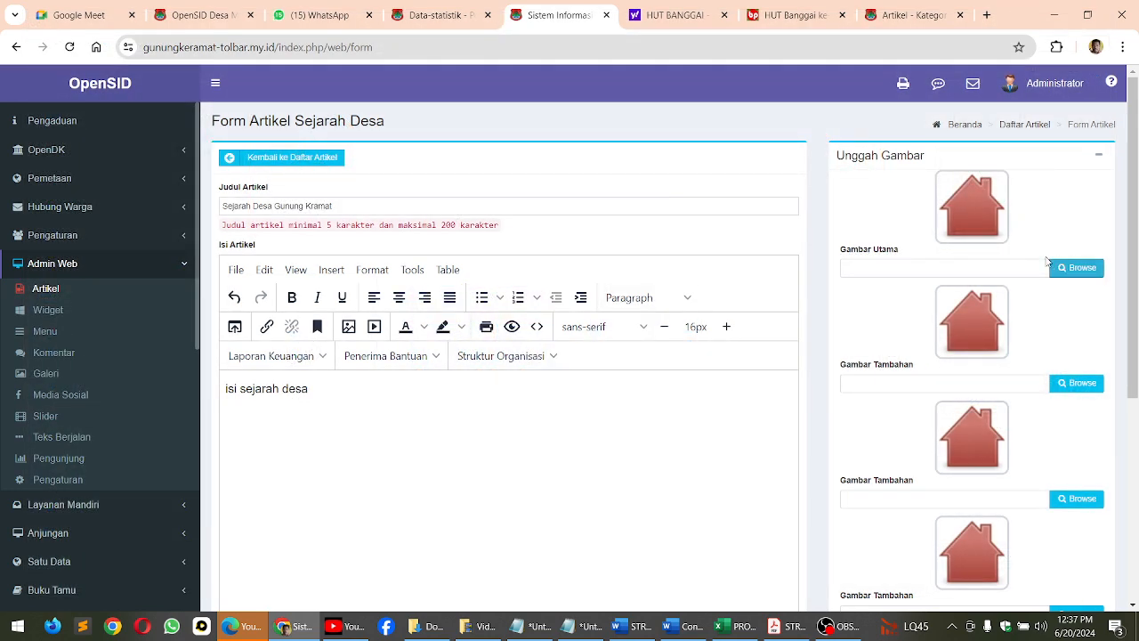
Save the new Sejarah Desa article without an image
scroll(944, 249, down, 4)
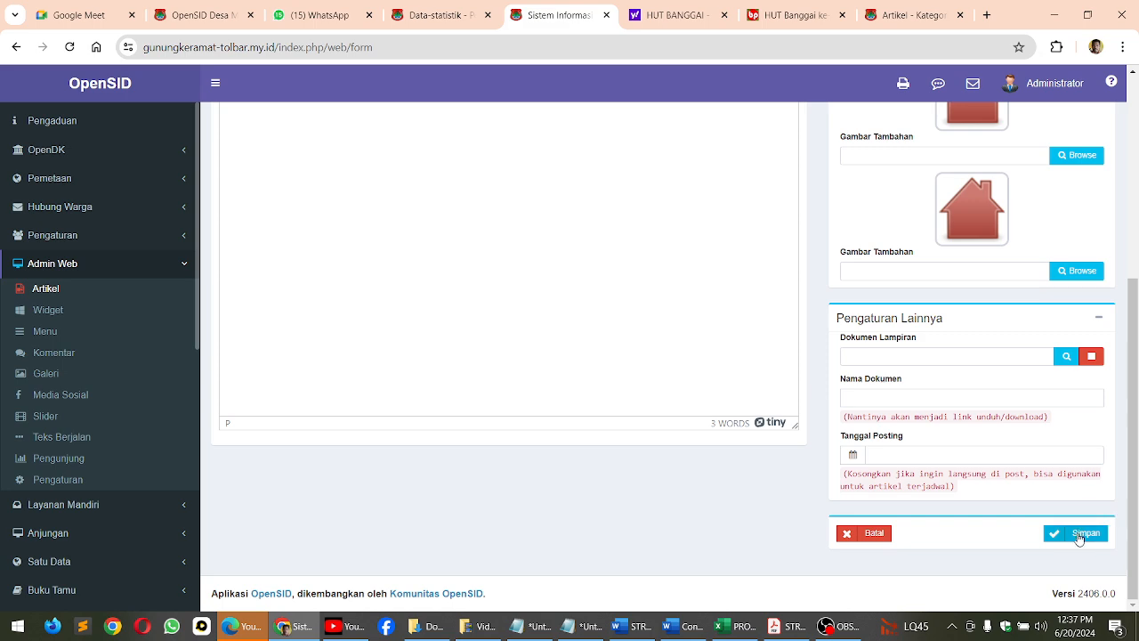
scroll(125, 163, up, 5)
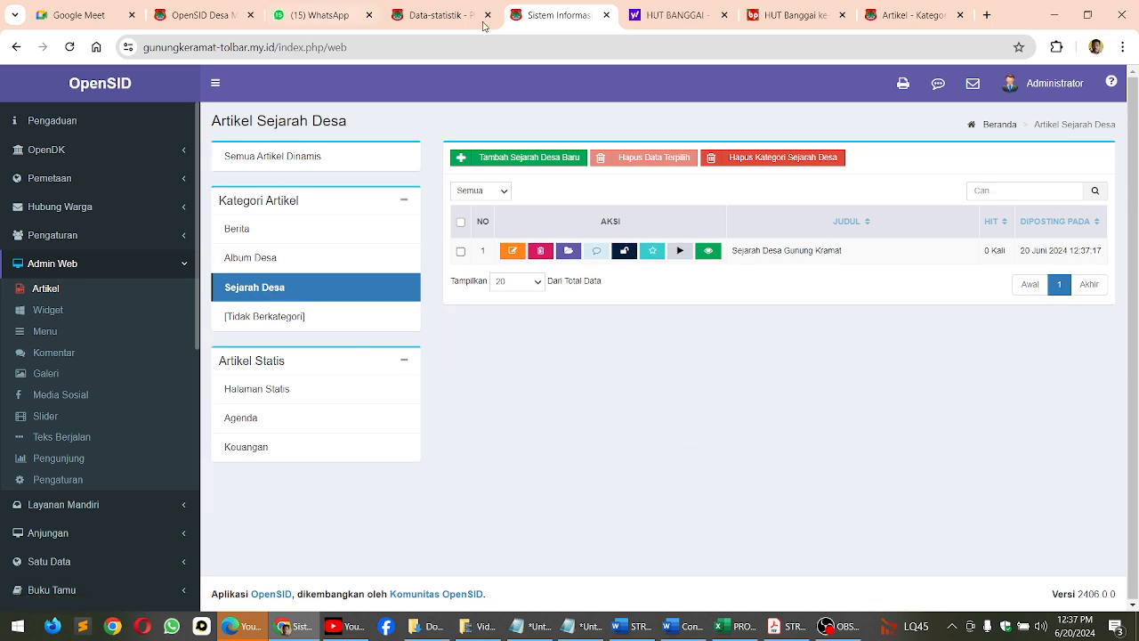
Reload the public Sejarah Desa category page and open the article Sejarah Desa Gunung Kramat to check its content
click(913, 15)
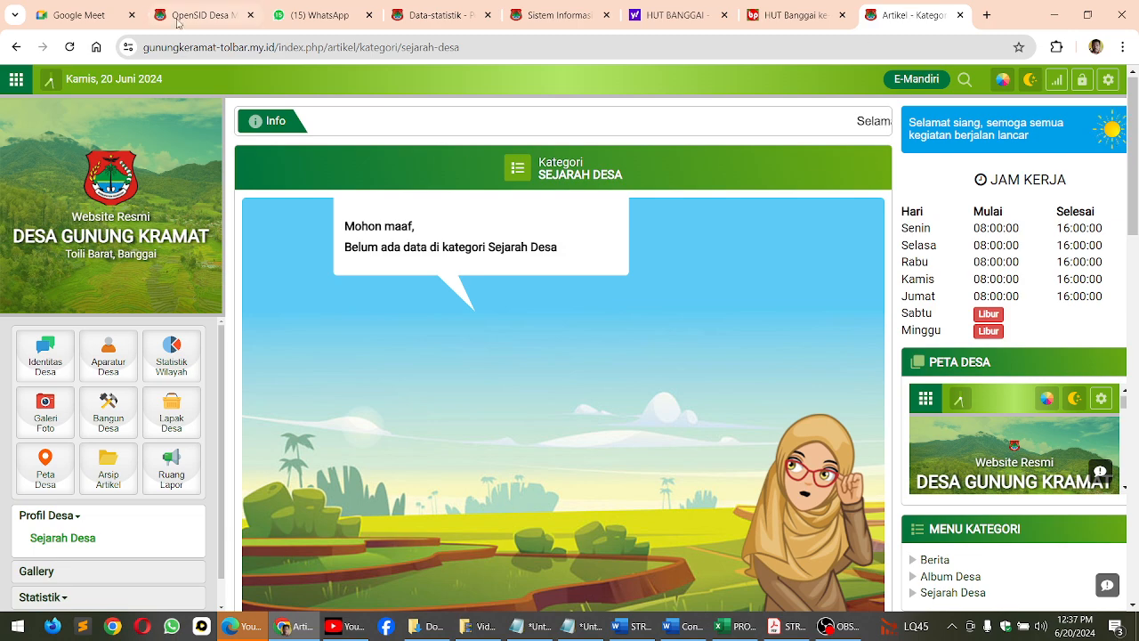
click(73, 46)
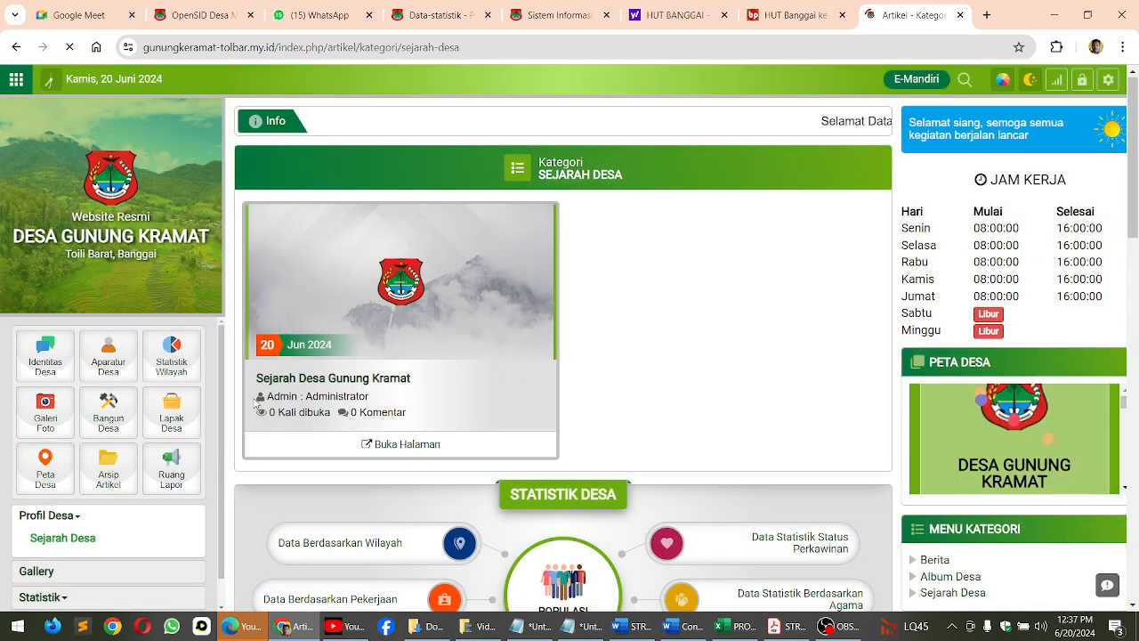
click(300, 380)
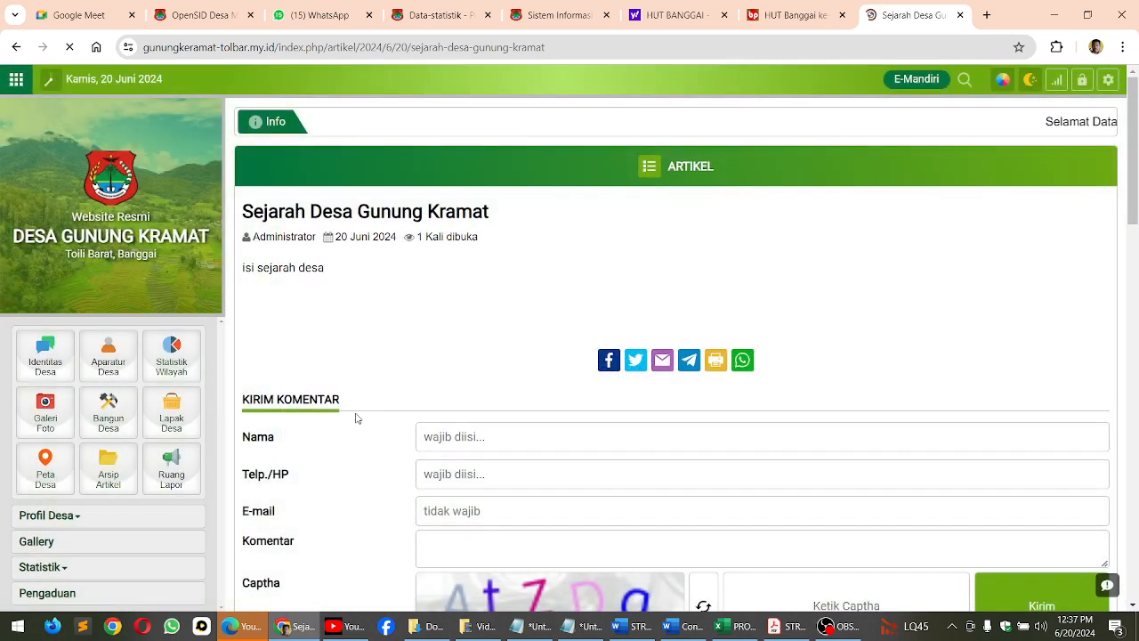
drag(231, 267, 347, 262)
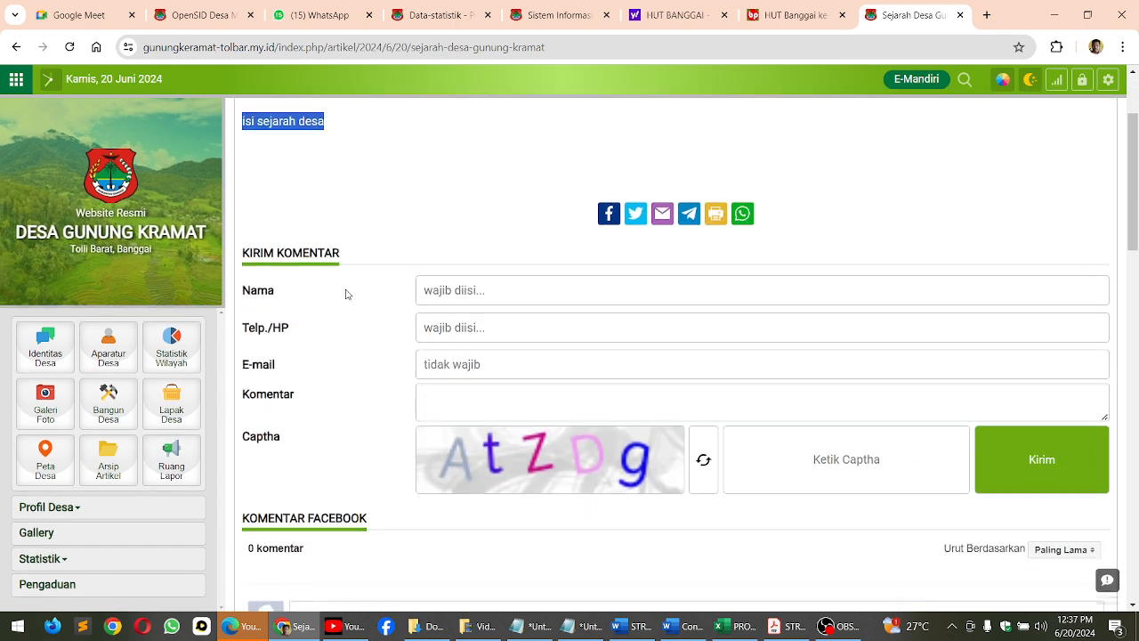
scroll(346, 293, down, 2)
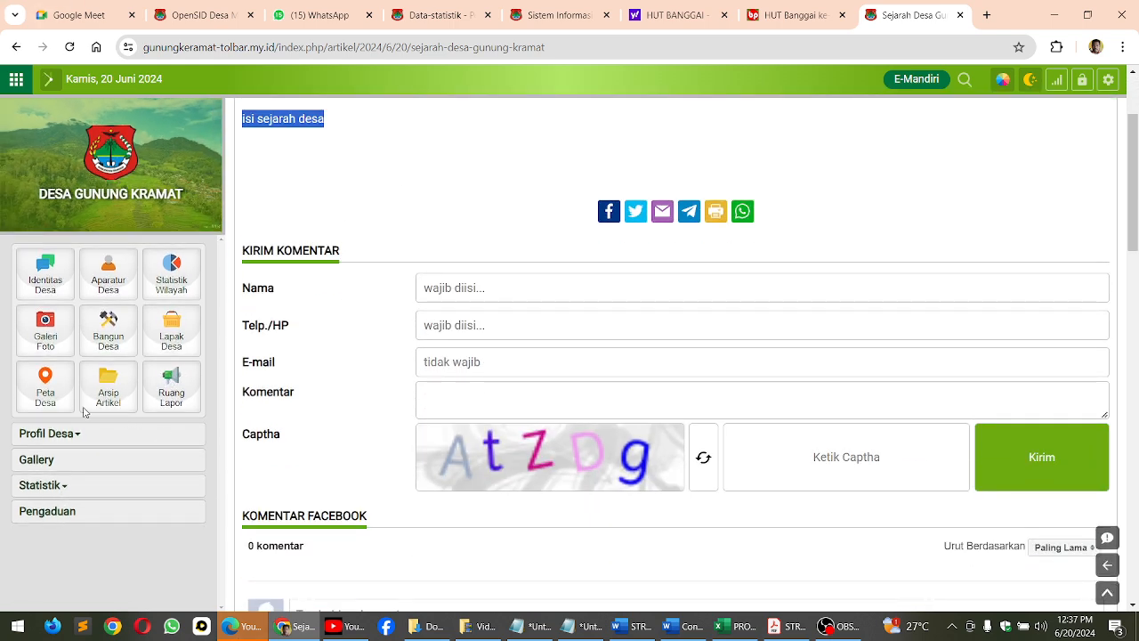
click(450, 15)
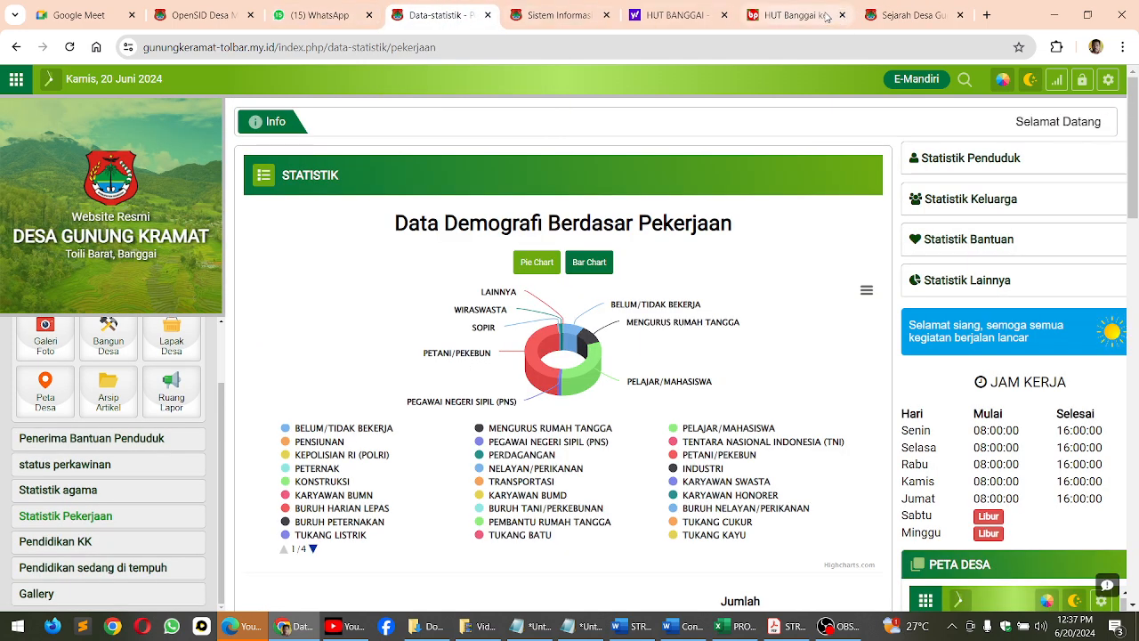
Return to the Gunung Kramat admin site and open the Menu Statis management page under Admin Web
click(899, 15)
scroll(807, 209, up, 3)
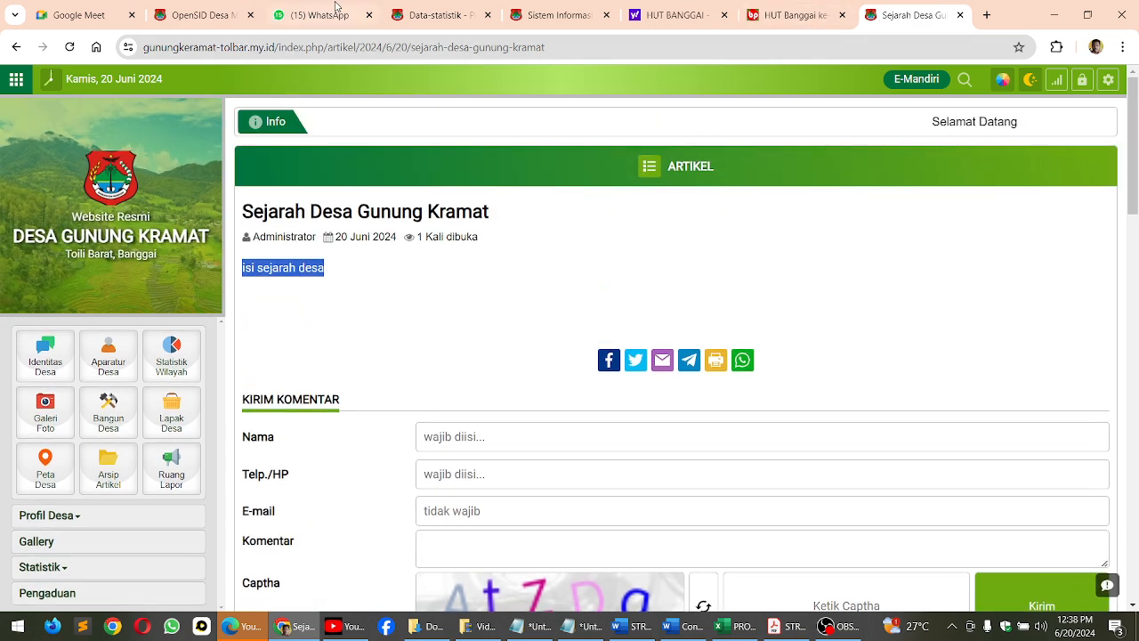
click(549, 18)
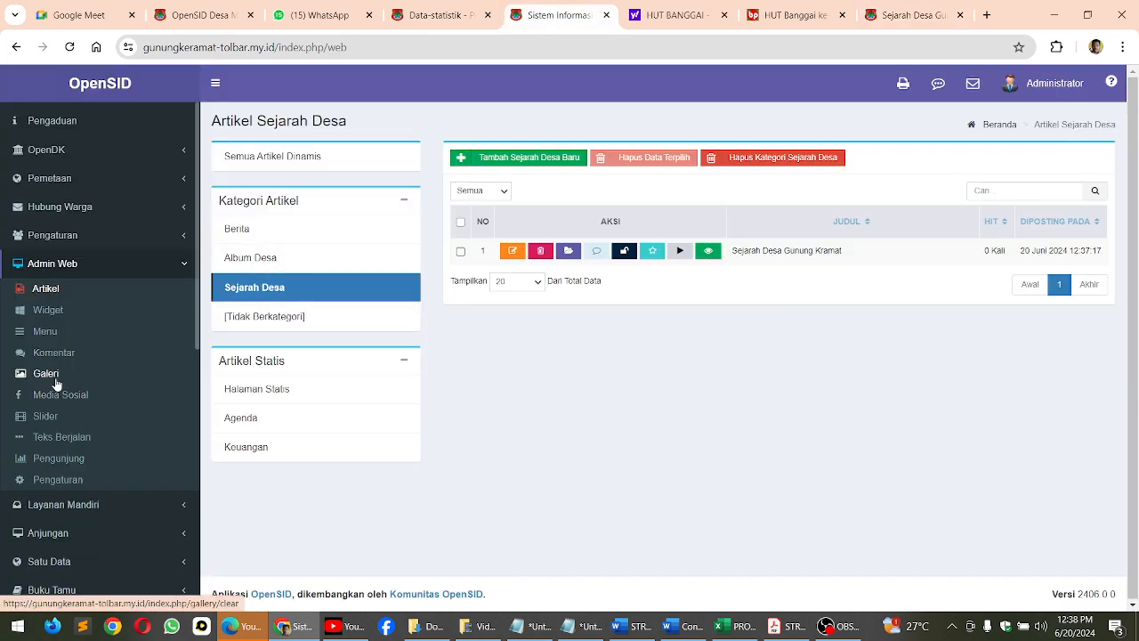
scroll(53, 392, up, 5)
scroll(76, 445, down, 3)
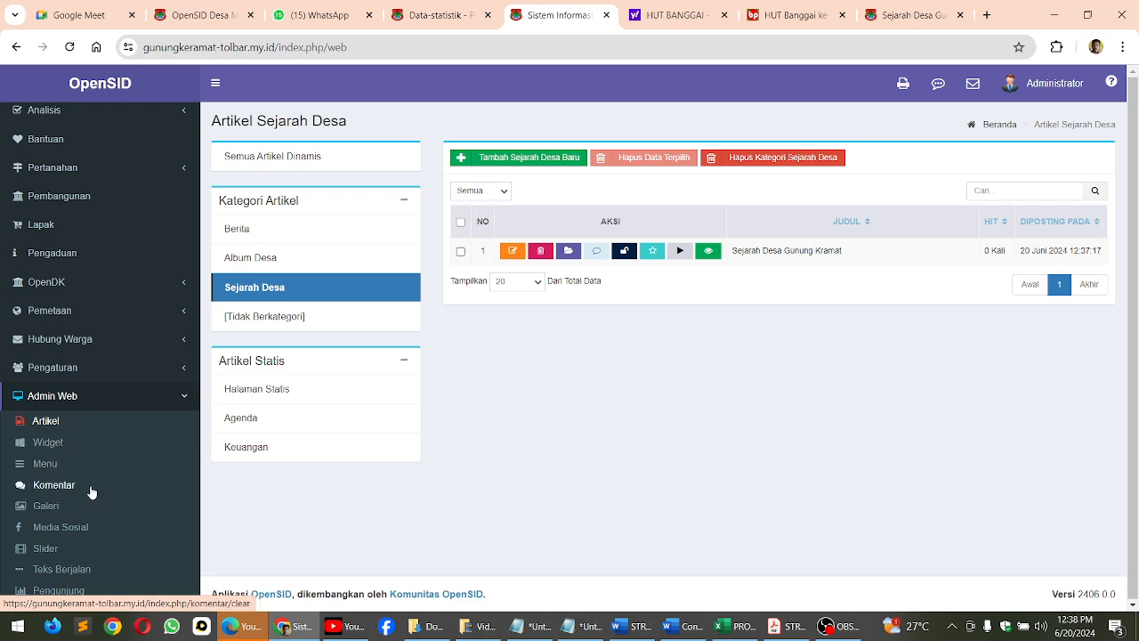
scroll(80, 472, down, 1)
click(44, 361)
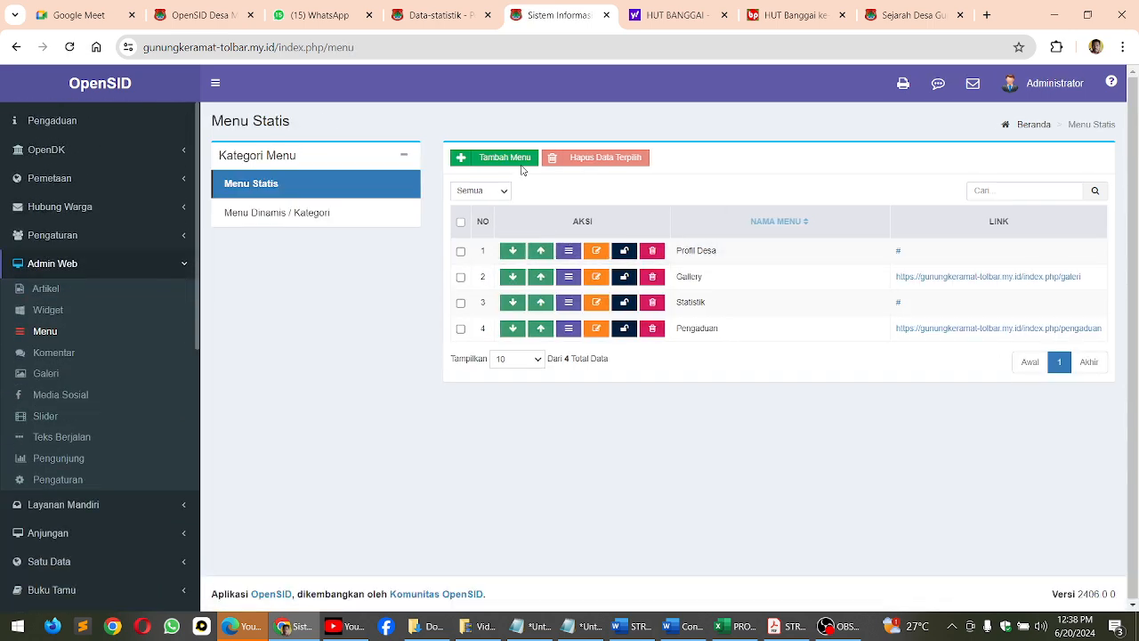
Examine the link choices for a new static menu under Artikel Statis, Kategori Artikel and Halaman Statis Lainnya, without saving it
click(512, 158)
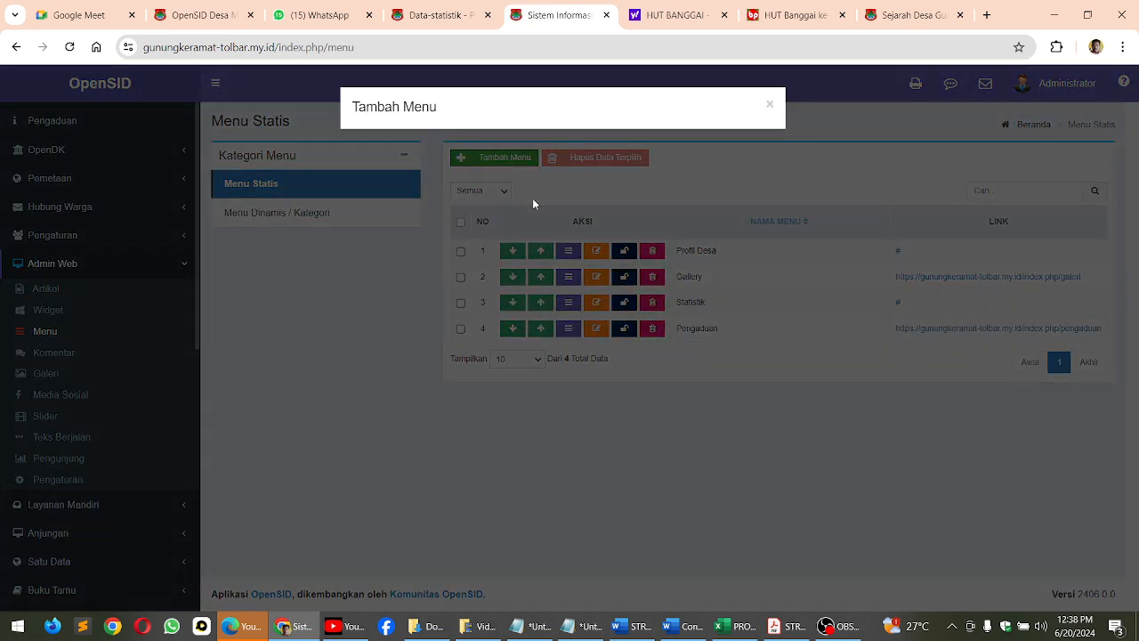
click(385, 207)
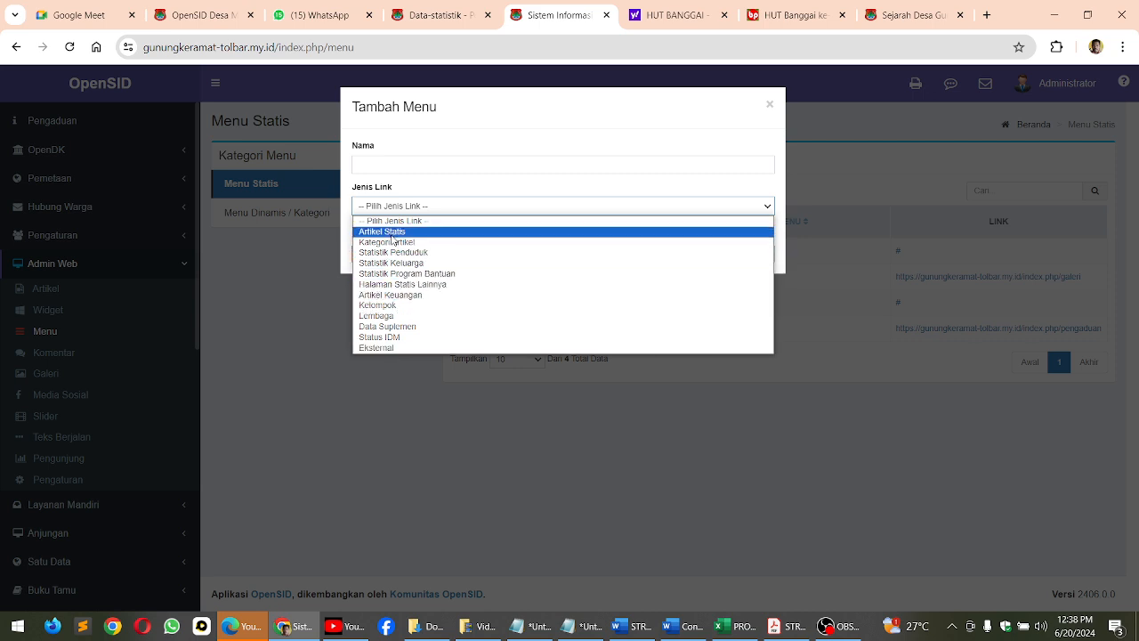
click(392, 233)
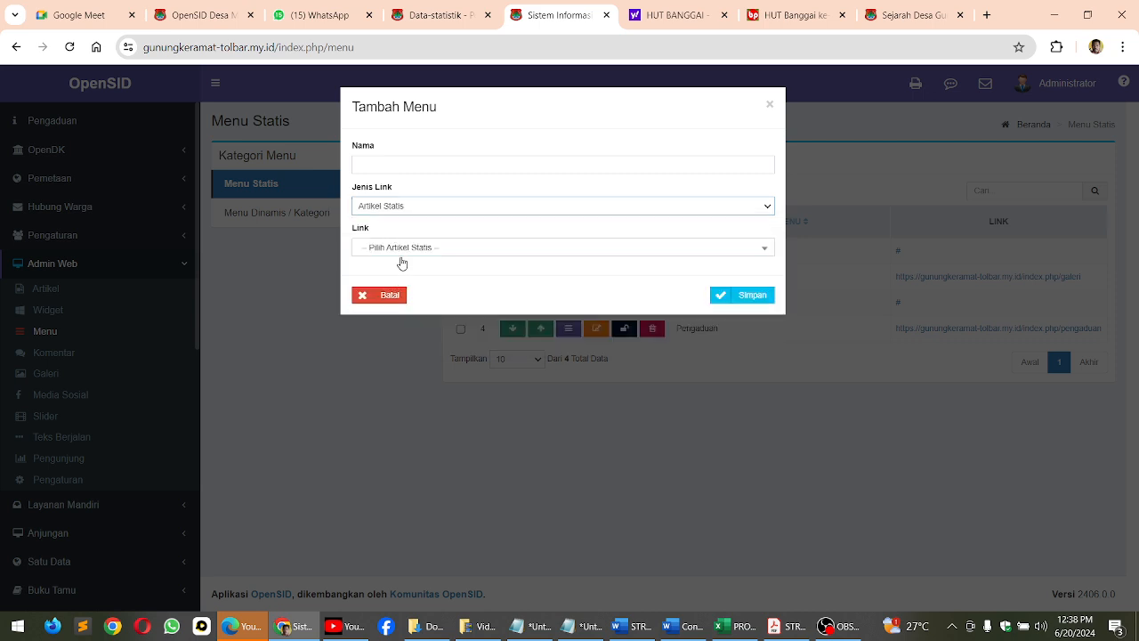
click(399, 255)
click(402, 225)
click(406, 207)
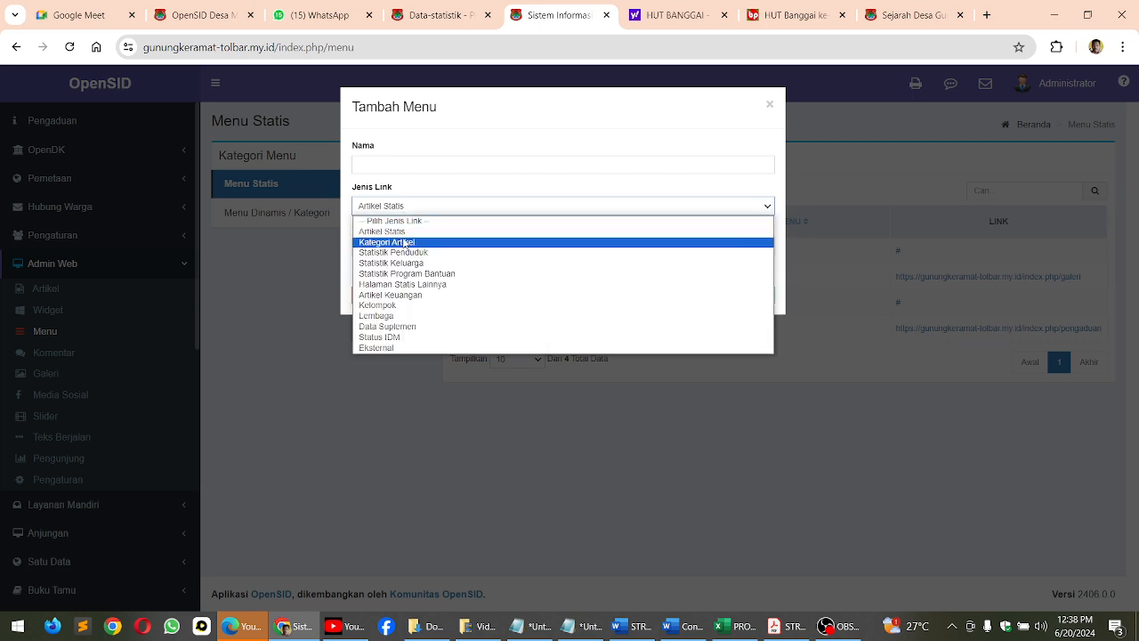
click(406, 244)
click(406, 248)
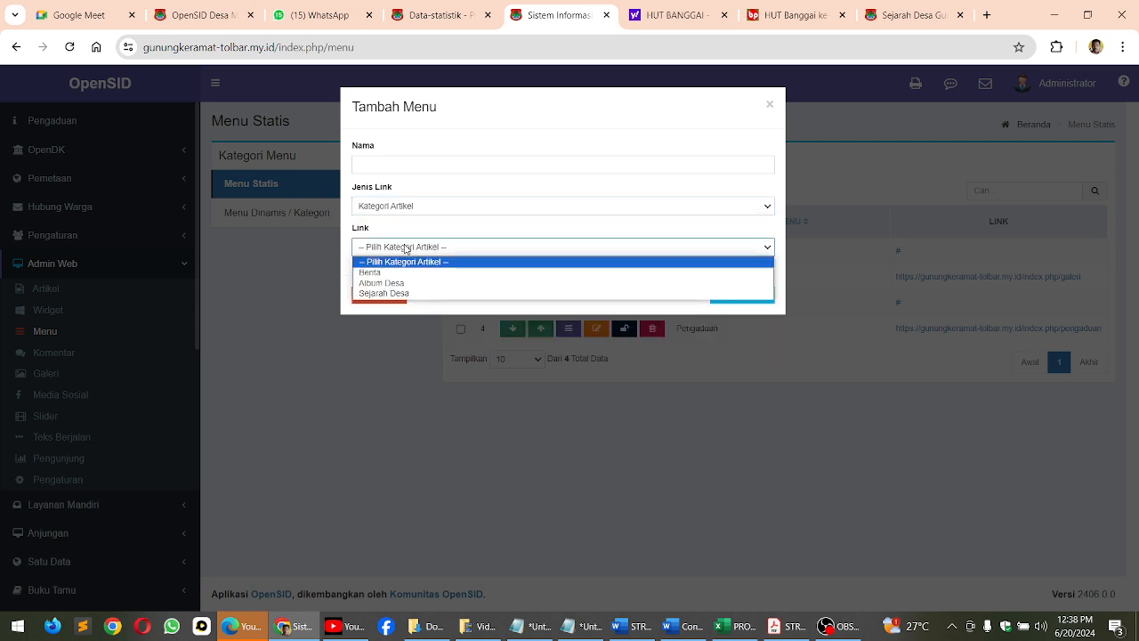
click(406, 248)
click(407, 249)
click(390, 210)
click(399, 283)
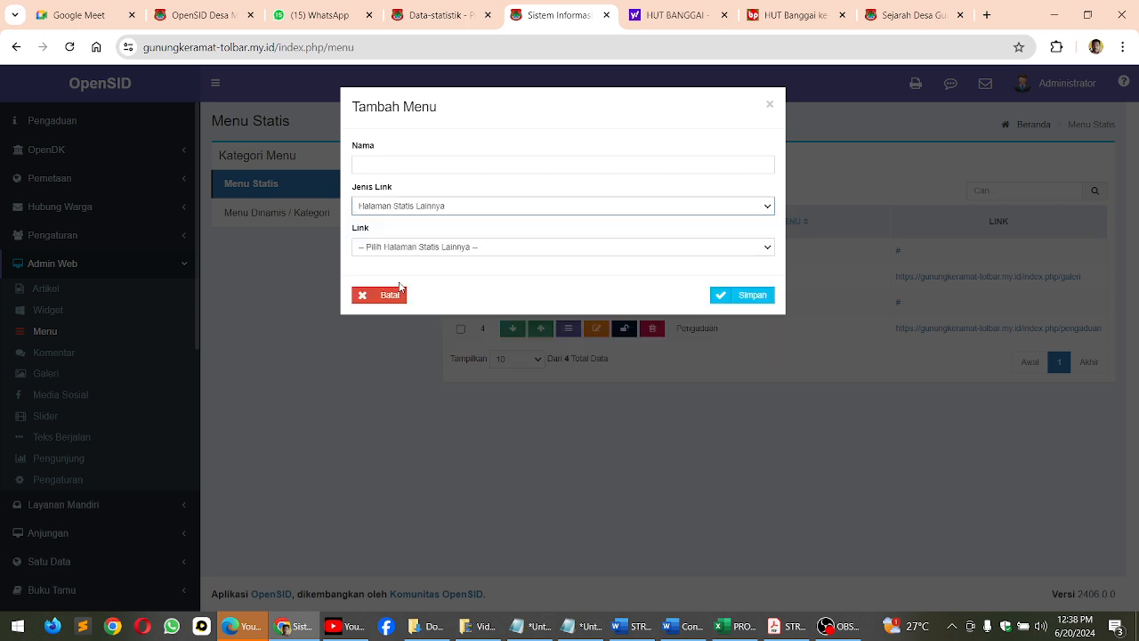
click(402, 251)
click(402, 251)
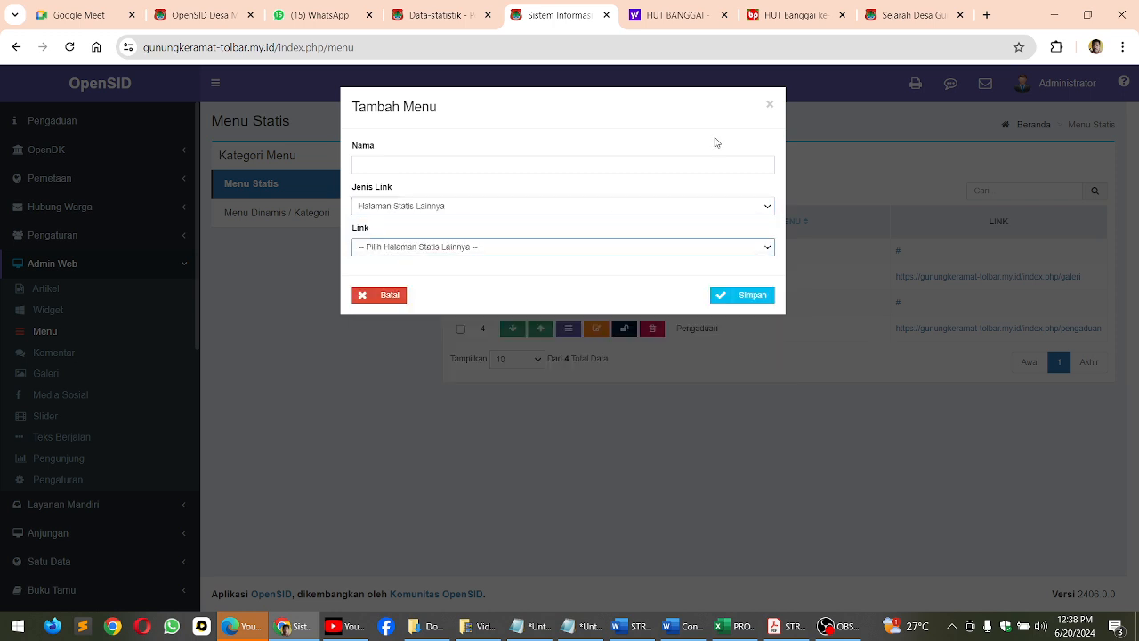
click(775, 109)
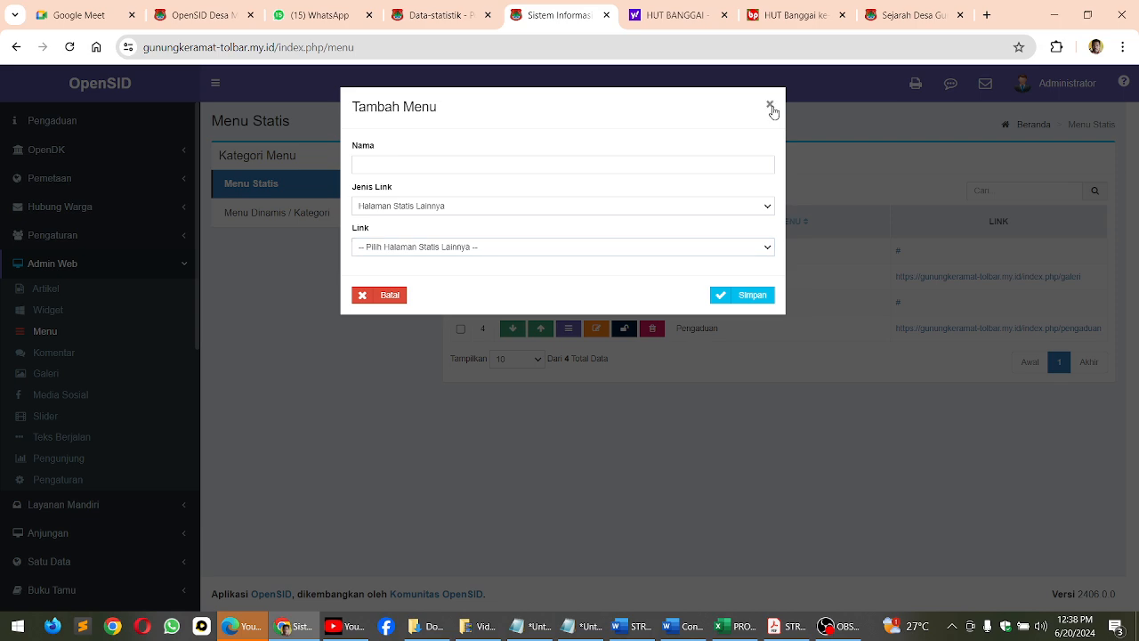
click(771, 106)
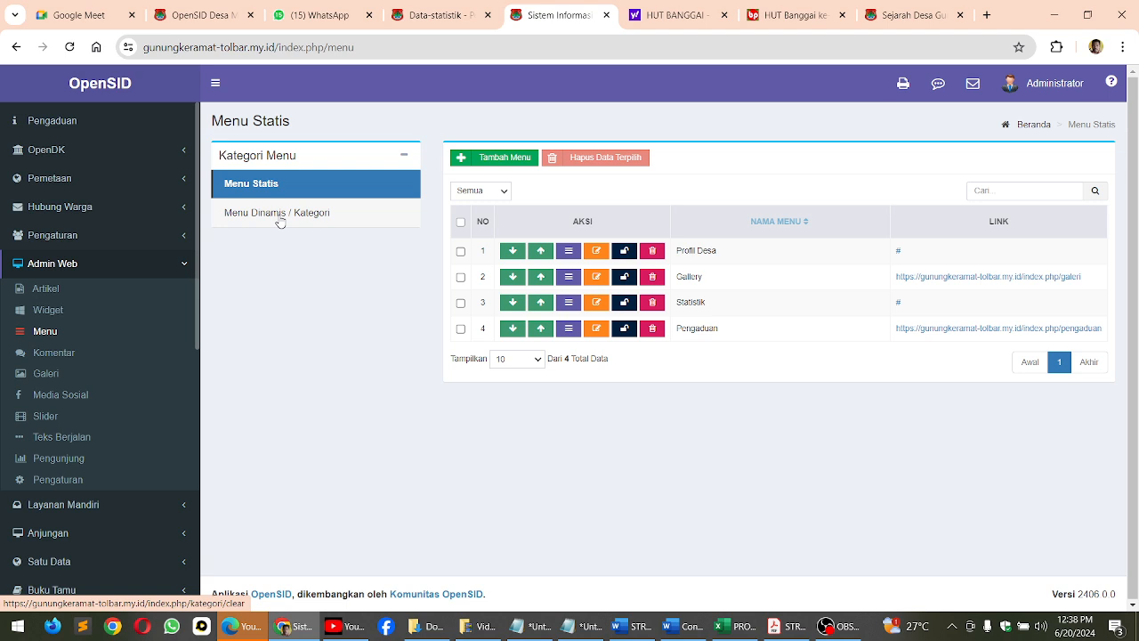
Create a dynamic menu category named "Berita Desa" and save it
click(280, 222)
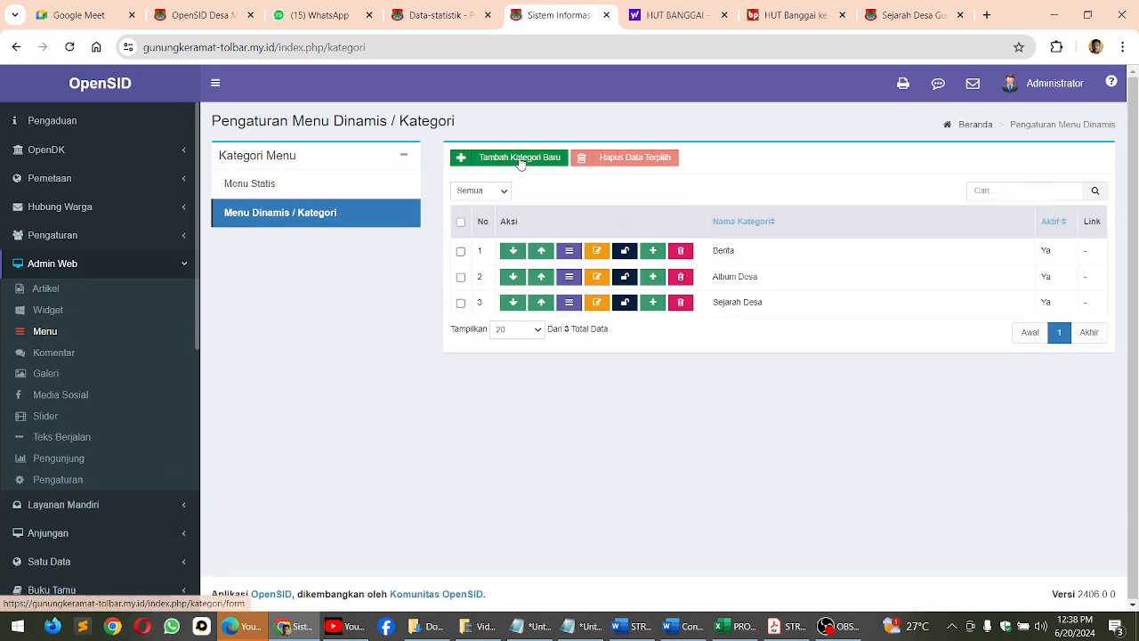
click(519, 160)
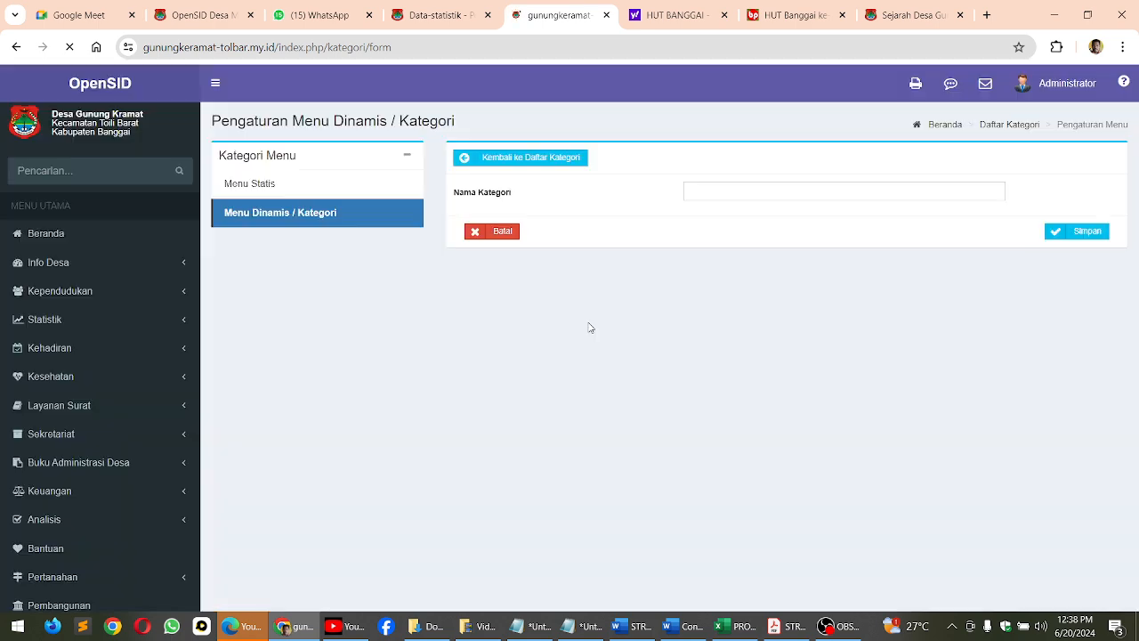
click(717, 192)
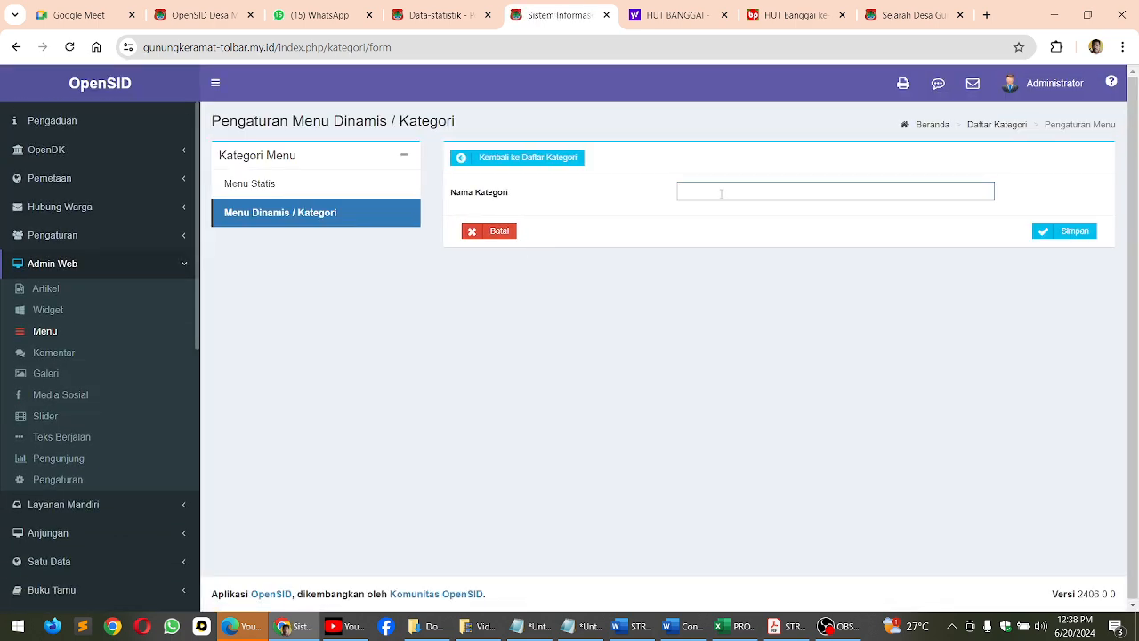
text(Berita Desa)
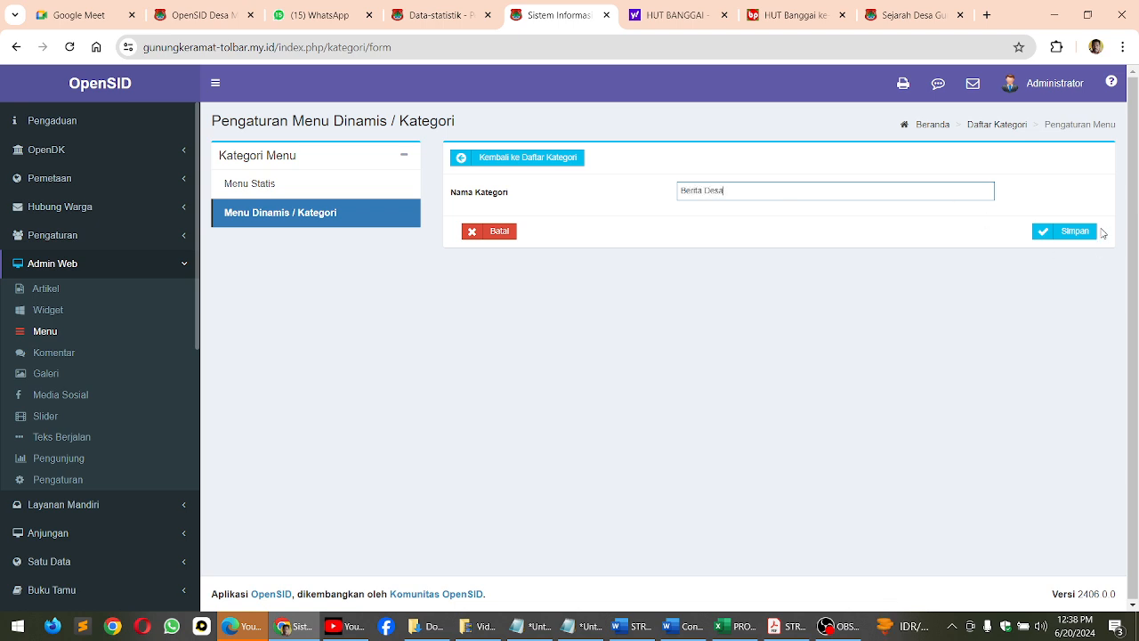
click(1074, 234)
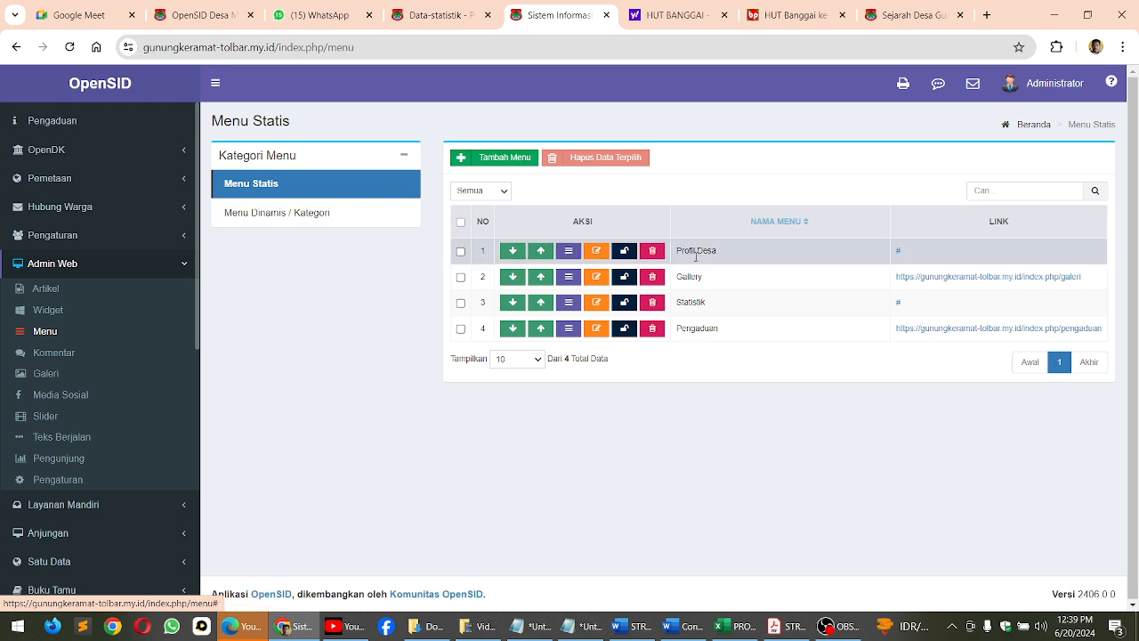
Add a static menu "Berita Desa" with link type Kategori Artikel pointing to the Berita Desa category, and save it
click(497, 159)
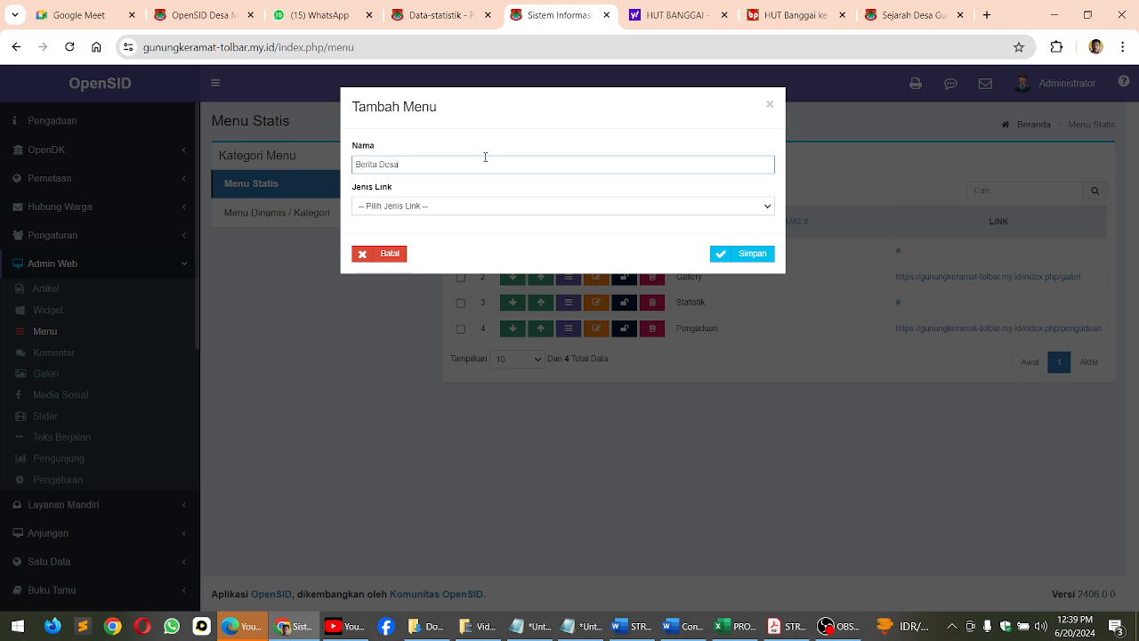
click(488, 199)
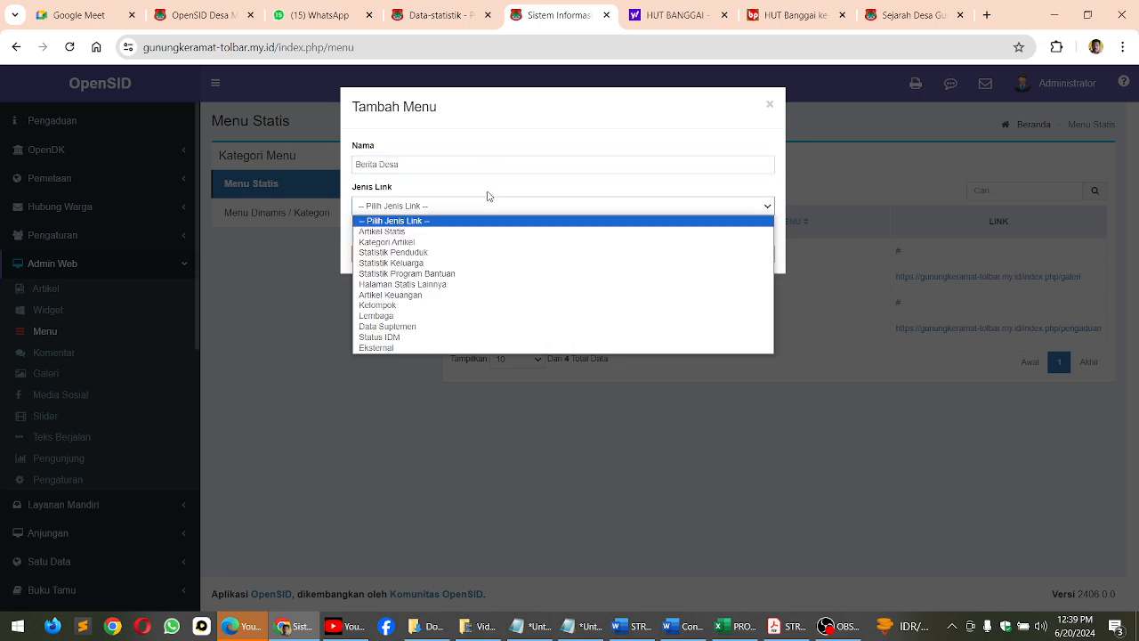
click(414, 242)
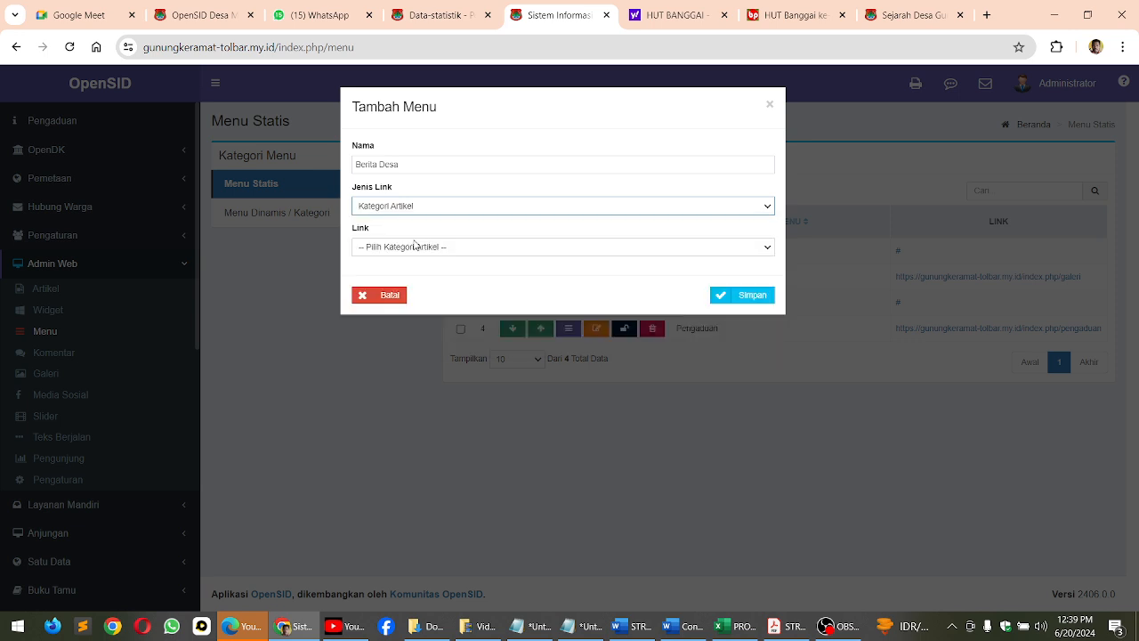
click(410, 246)
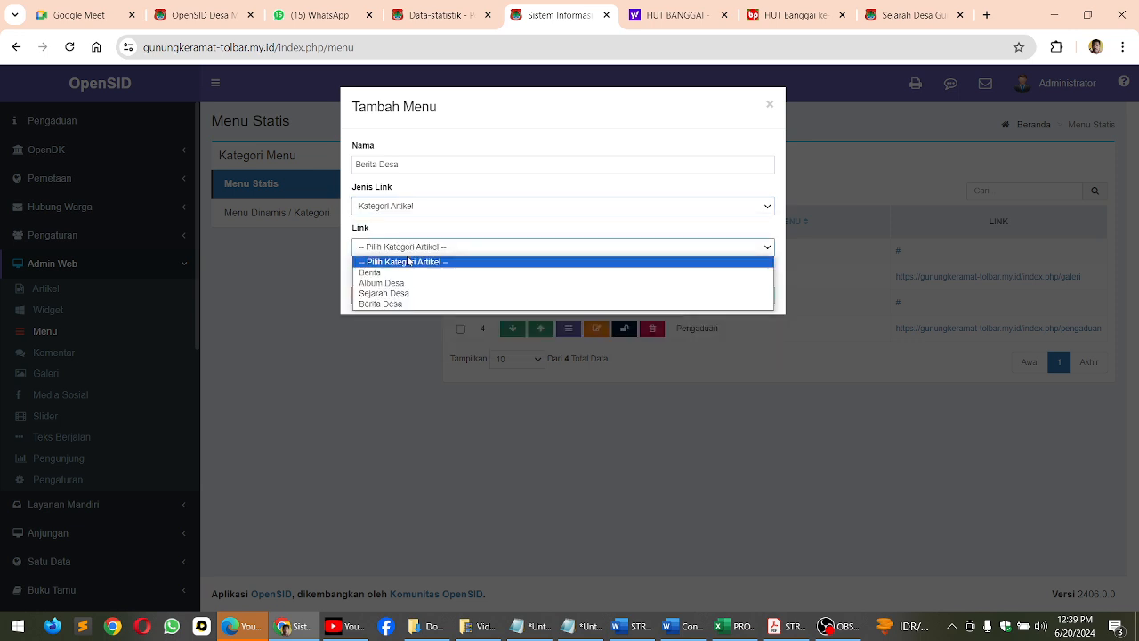
click(415, 305)
click(740, 299)
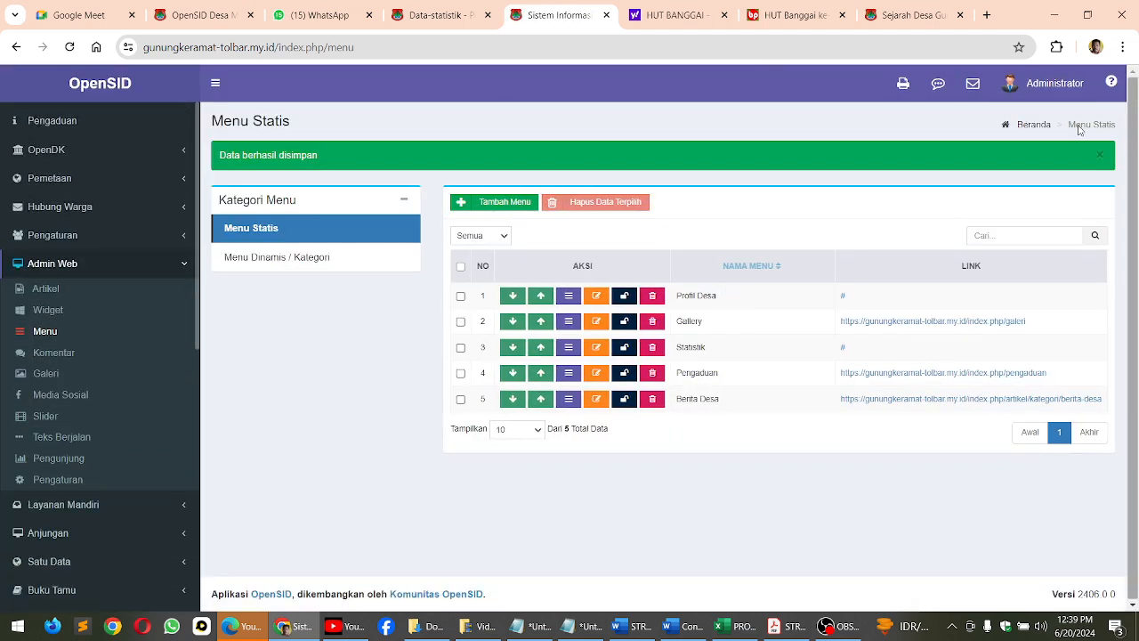
Reload the public village site and check its side menu for the Berita Desa entry
click(436, 16)
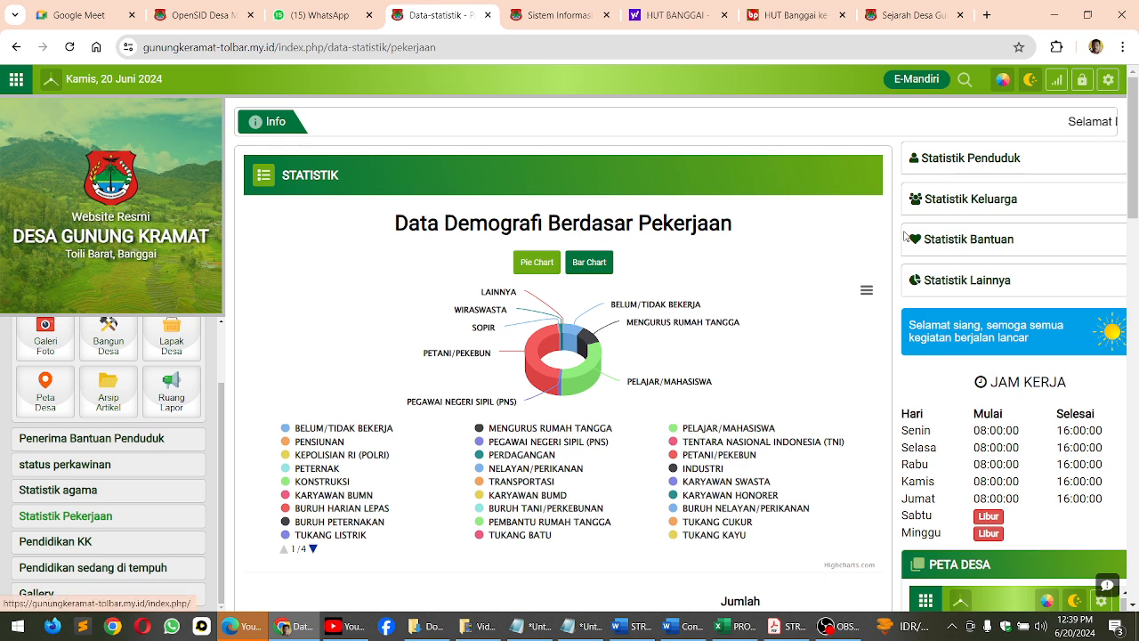
click(69, 46)
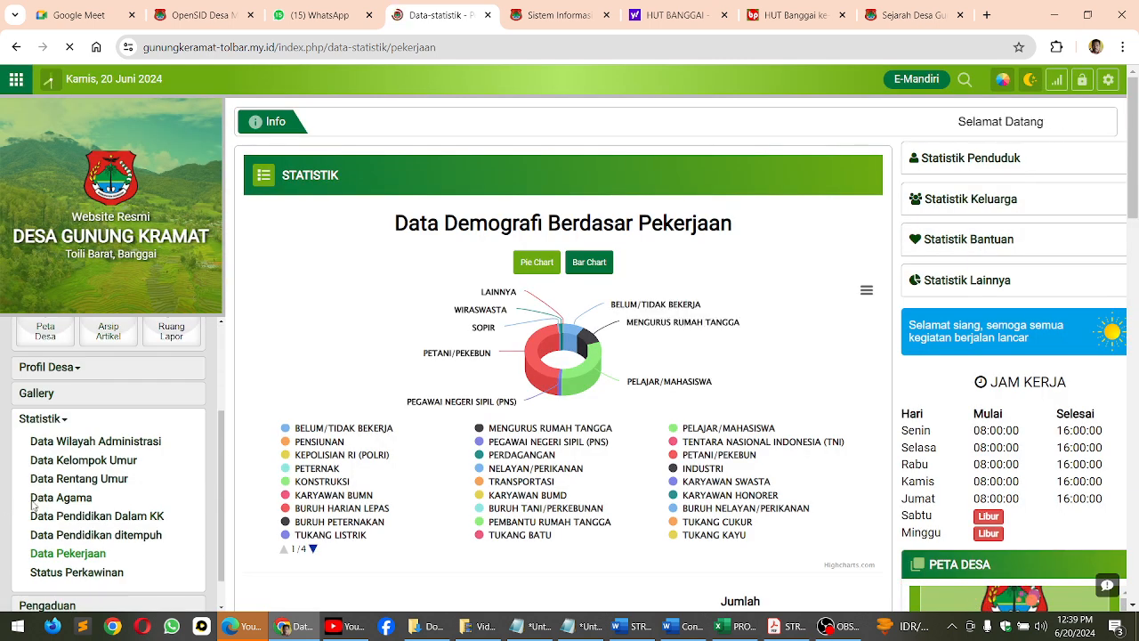
scroll(35, 525, down, 2)
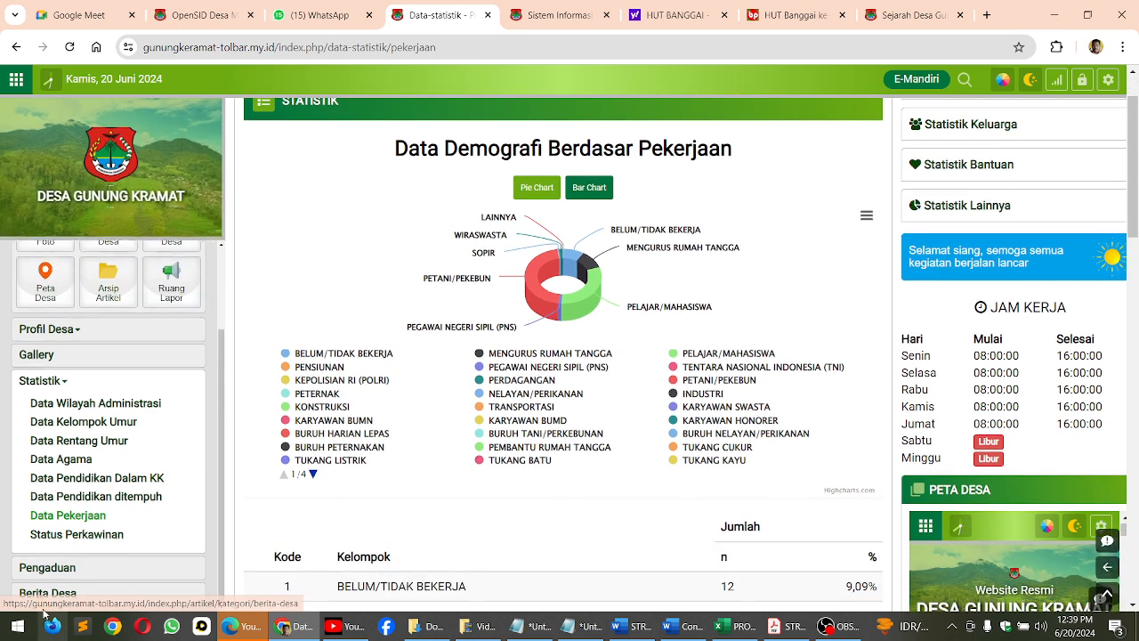
click(189, 13)
click(426, 16)
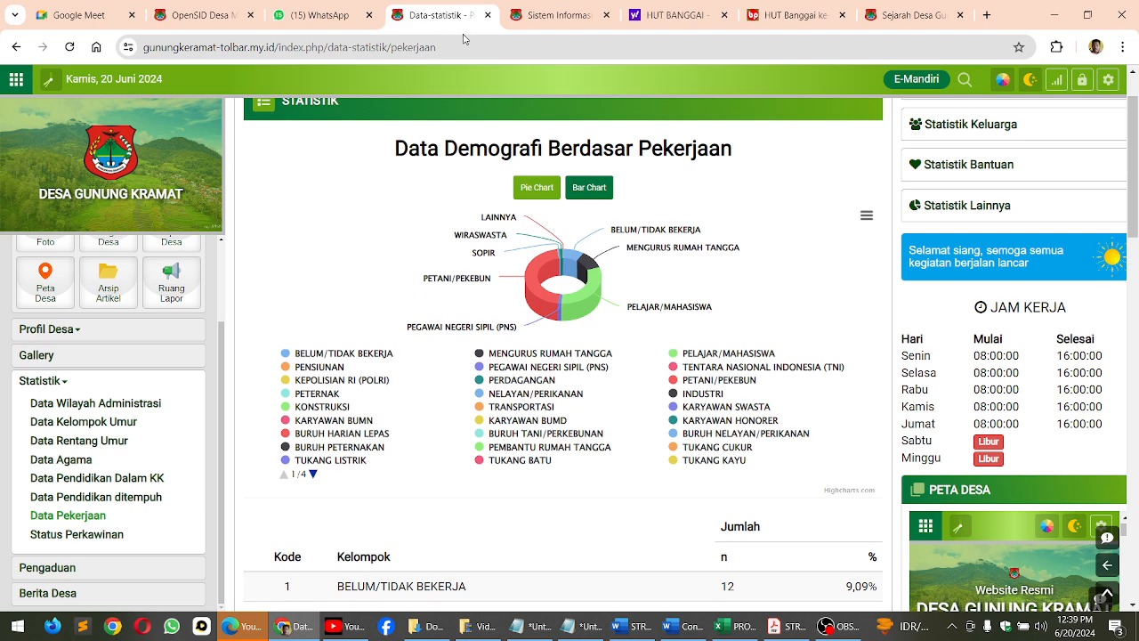
Move the Berita Desa entry up in the static menu list to directly below Profil Desa
click(543, 14)
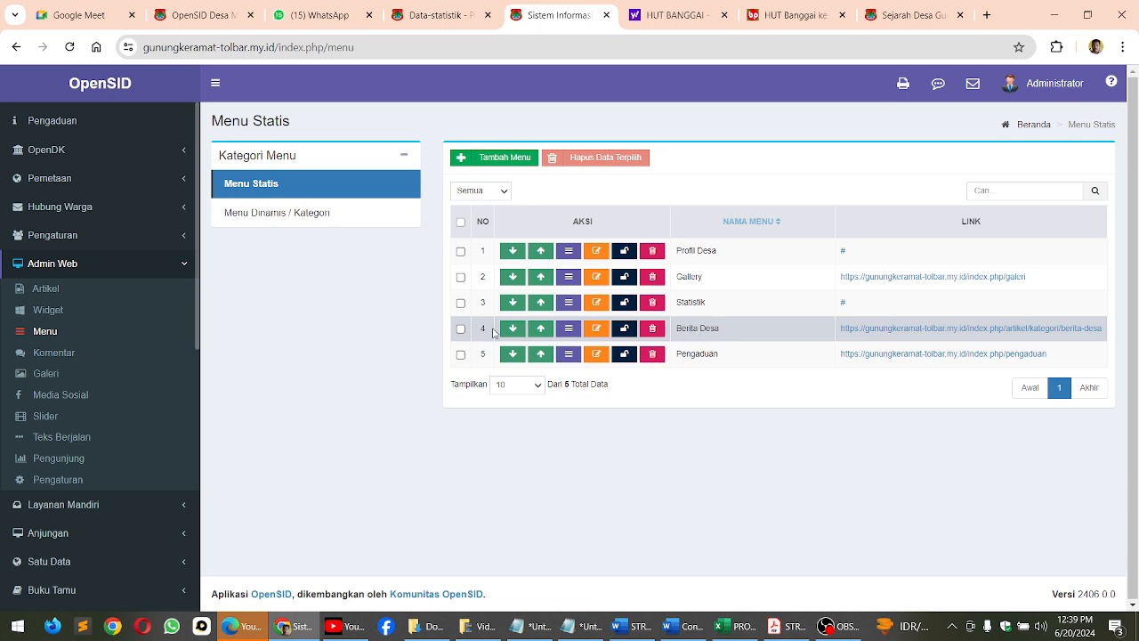
click(541, 329)
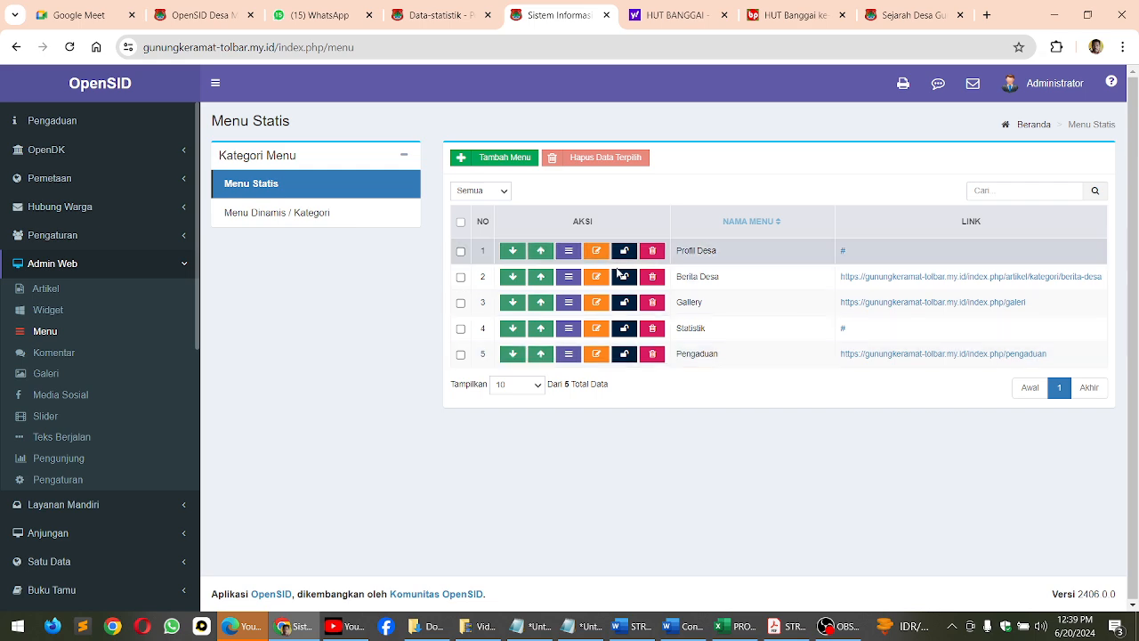
Reload the public site, switch to the horizontal menu layout and open the Berita Desa category page
click(438, 18)
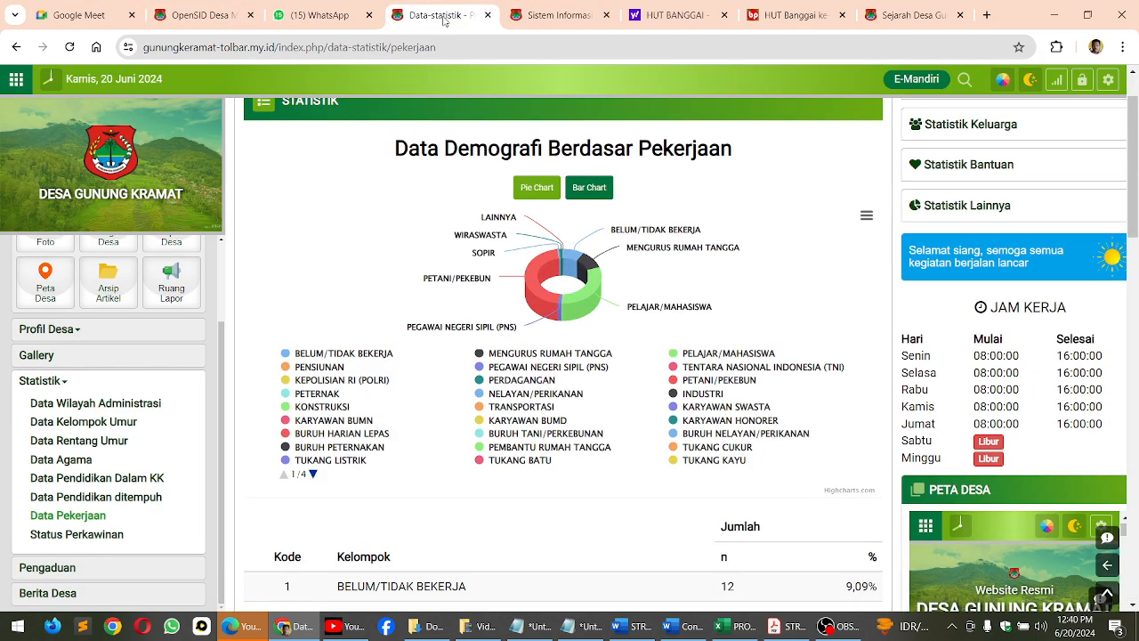
click(64, 49)
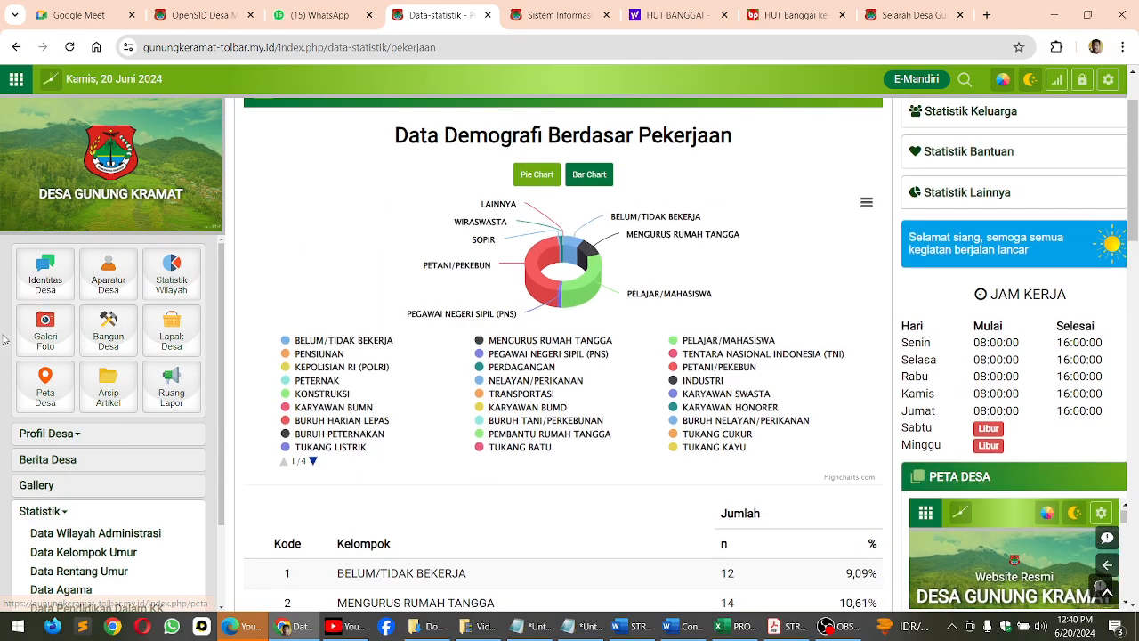
click(16, 81)
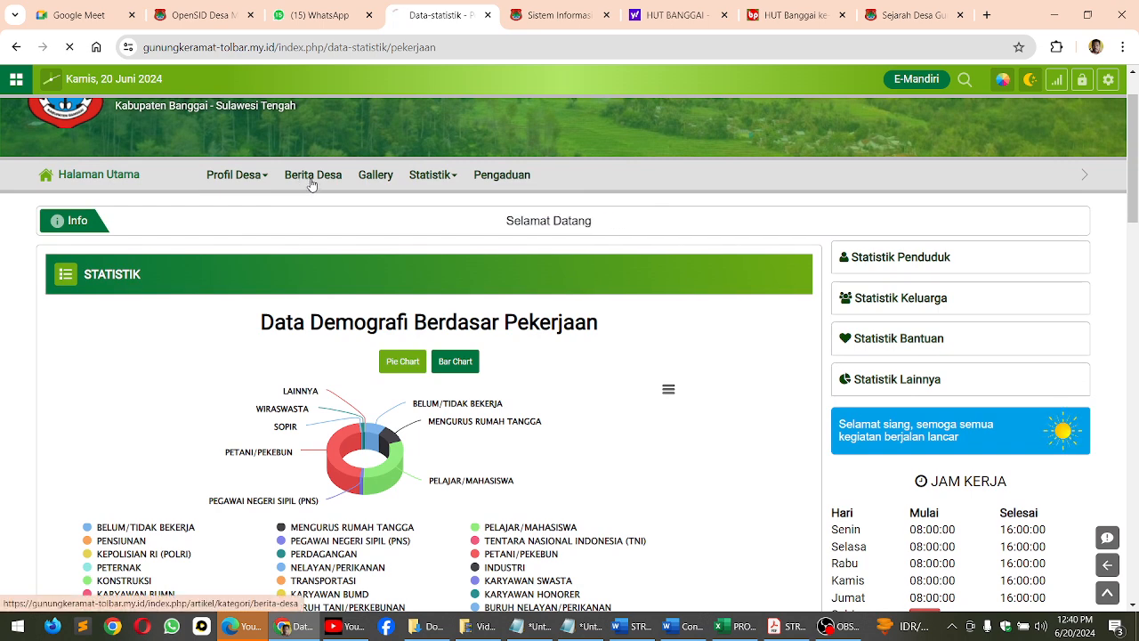
click(312, 183)
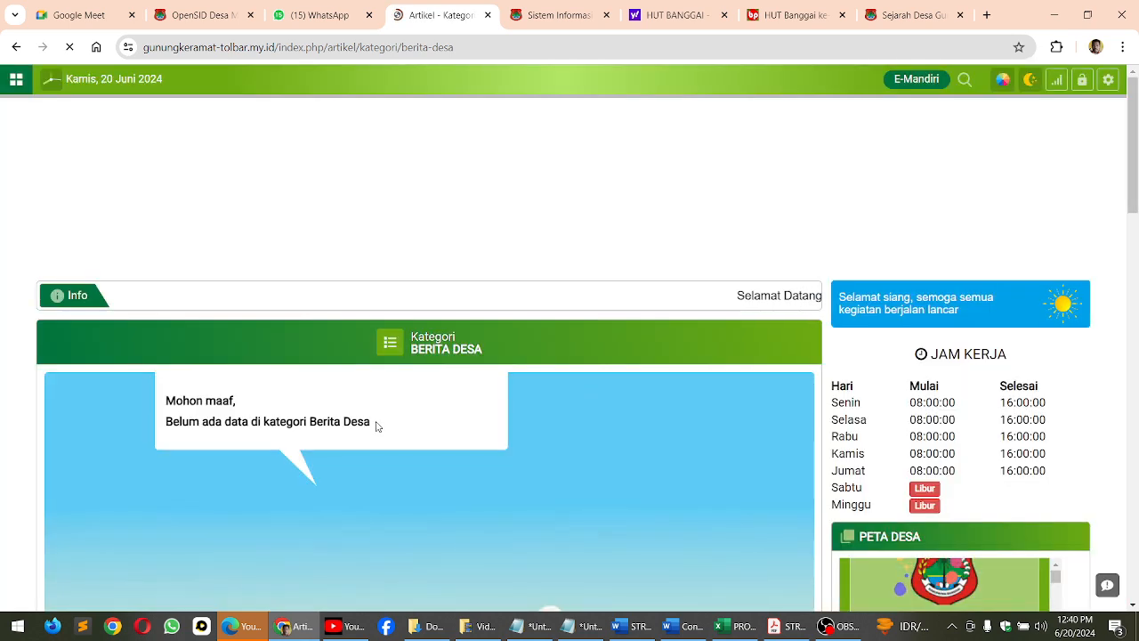
Return to the OpenSID admin site and start a new article in the Berita Desa category
click(547, 18)
scroll(76, 449, up, 4)
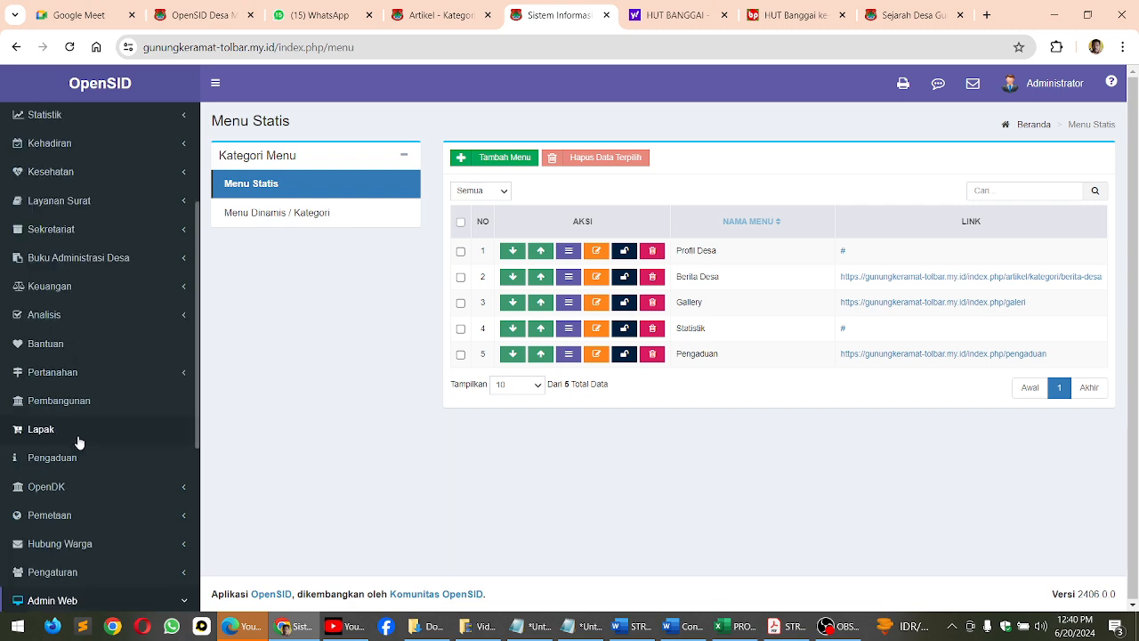
scroll(71, 492, down, 2)
scroll(62, 490, down, 3)
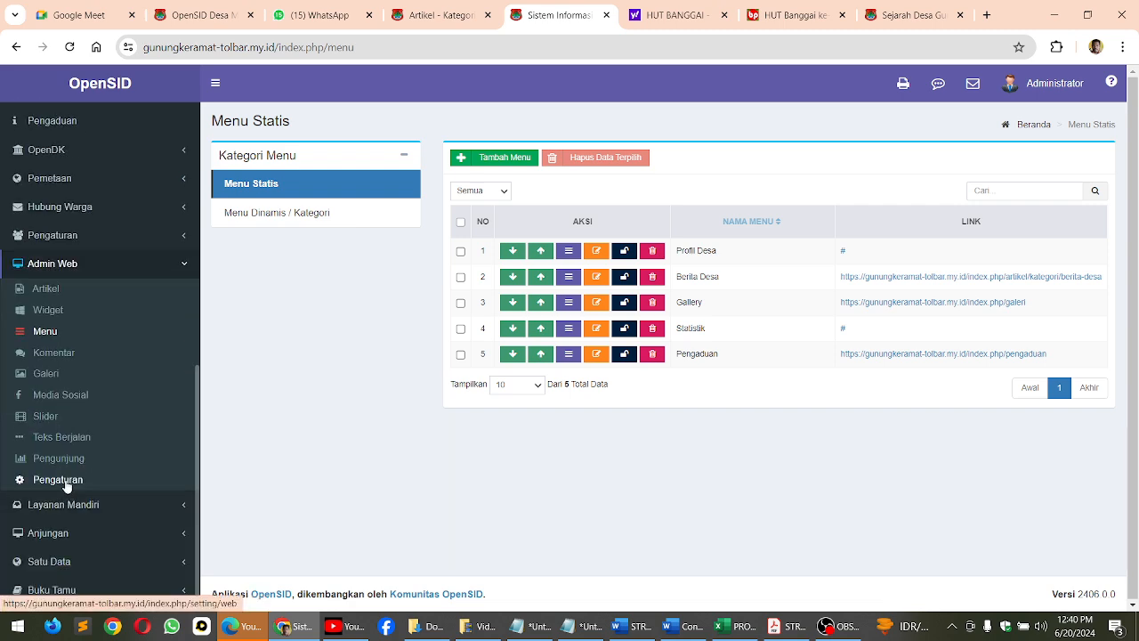
click(50, 295)
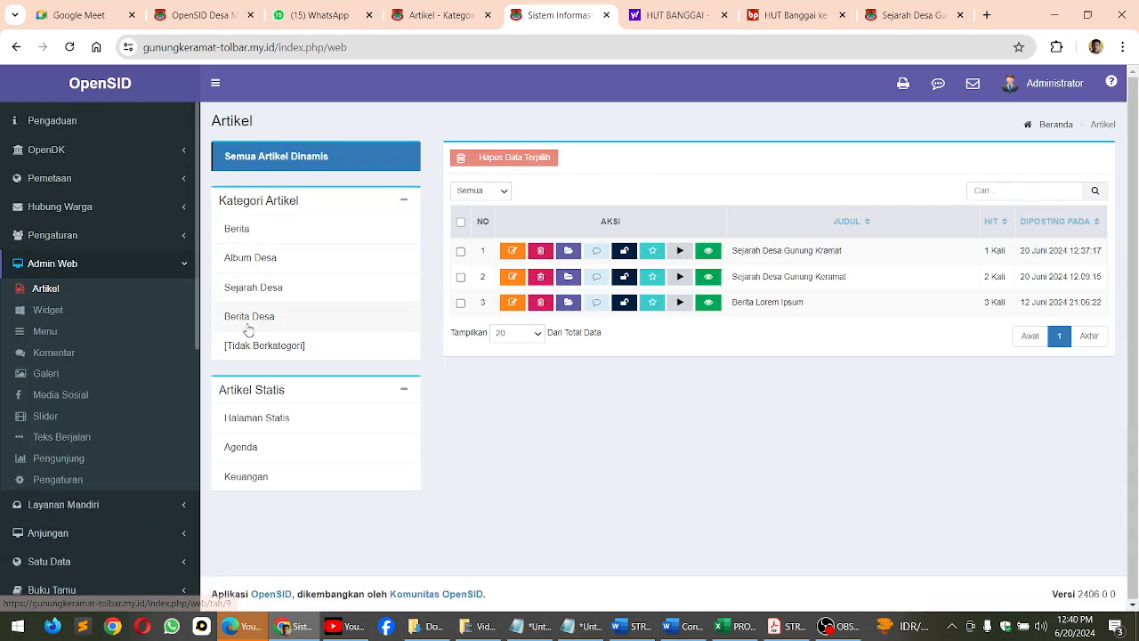
click(248, 328)
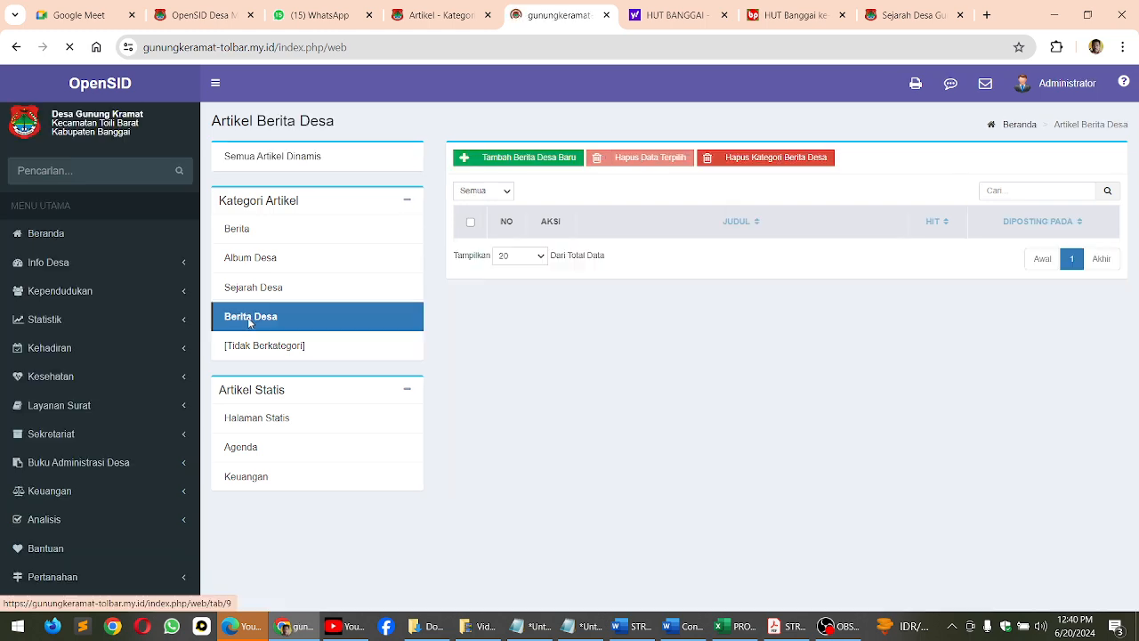
click(494, 161)
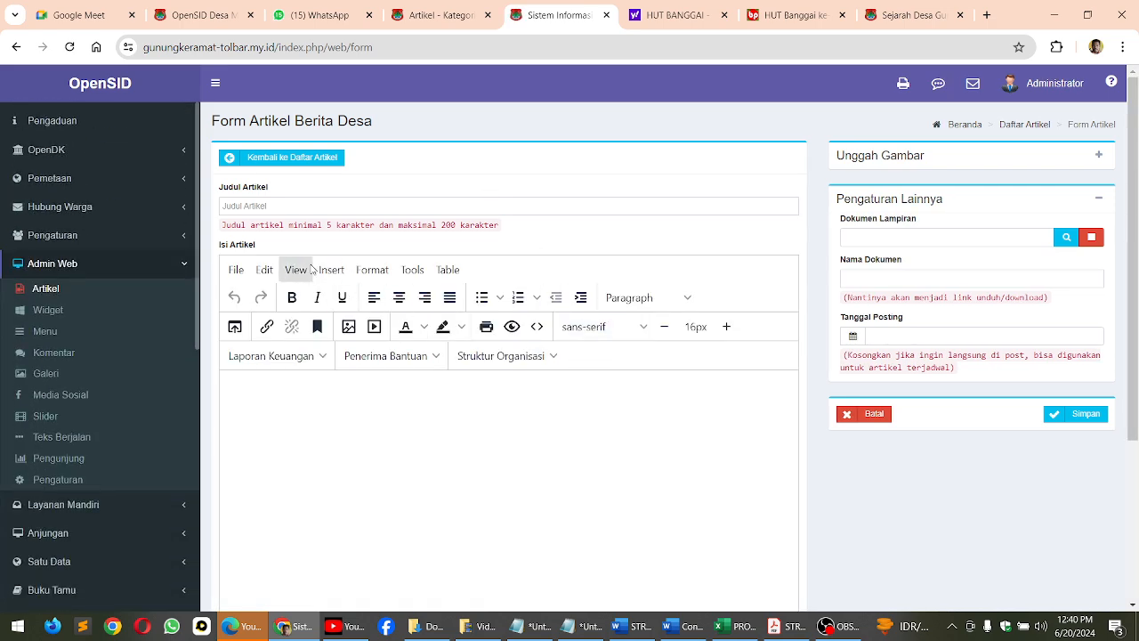
Copy the headline from Contoh Berita.docx into the new article's title
click(272, 205)
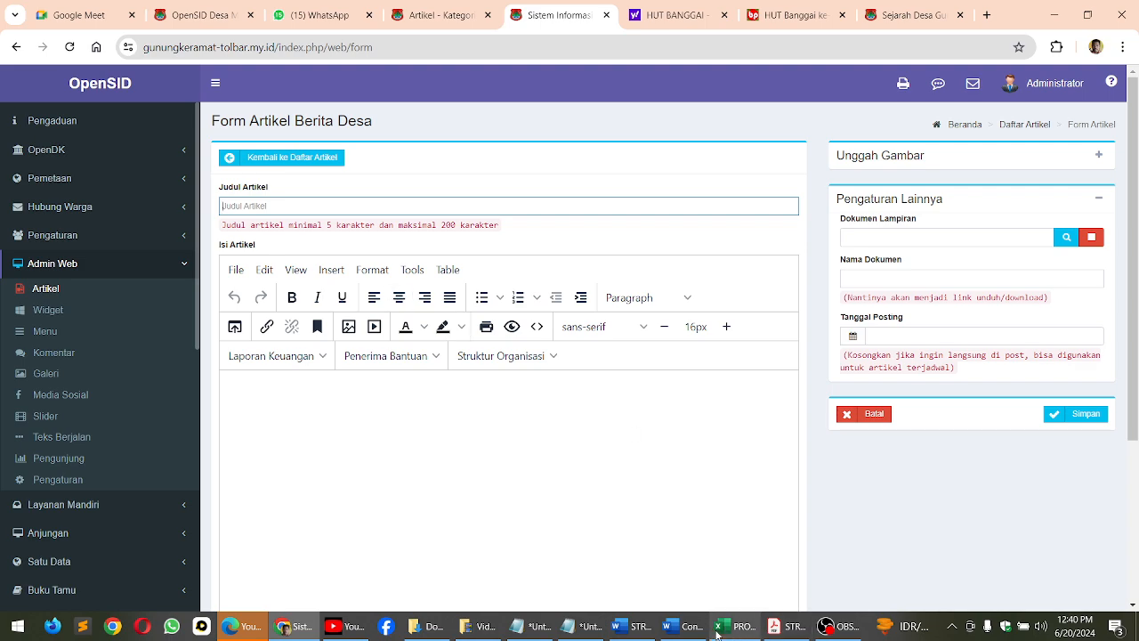
click(684, 626)
scroll(445, 387, up, 2)
scroll(464, 405, up, 7)
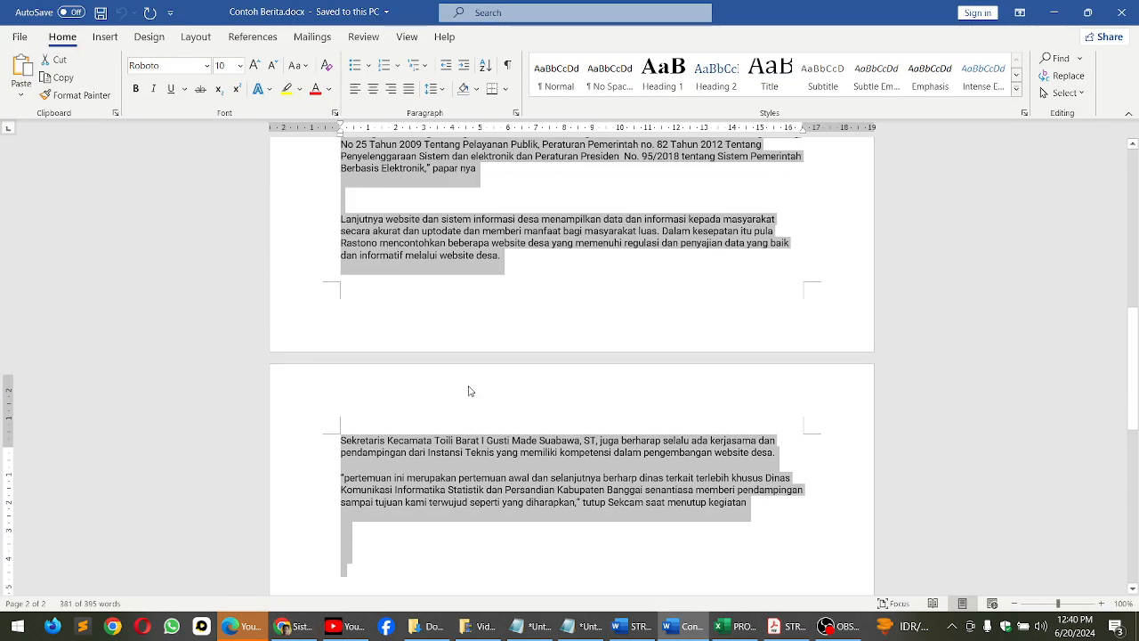
drag(1133, 292, 1133, 184)
drag(345, 236, 725, 299)
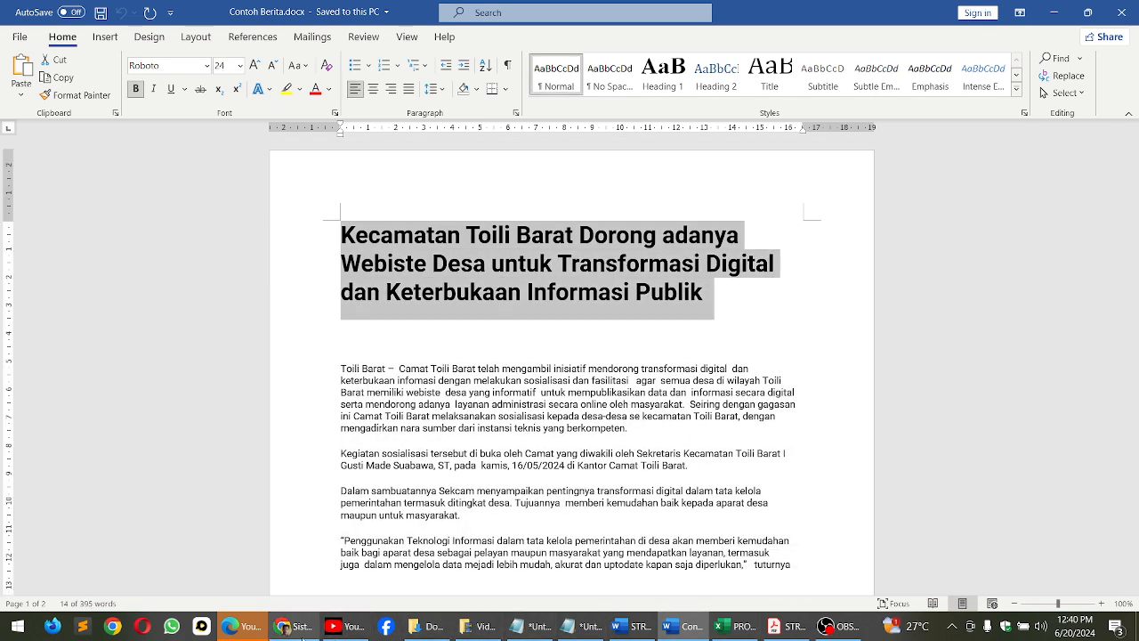
click(296, 626)
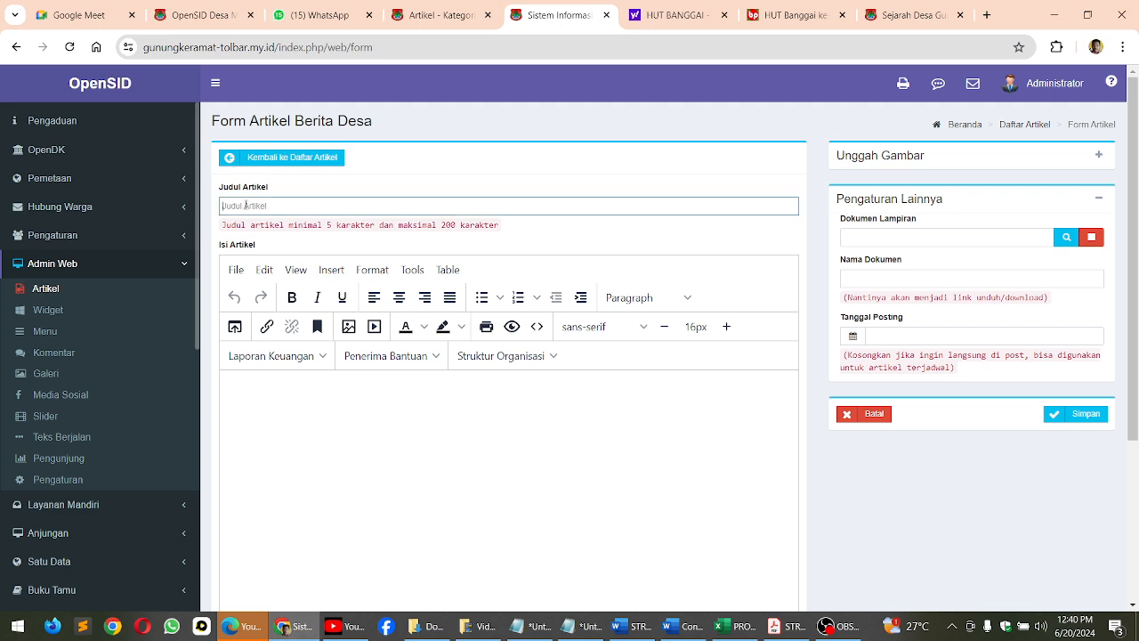
text(Kecamatan Tolli Barat Dorong adanya Webiste Desa untuk Transformasi Digital dan Keterbukaan Informasi Publik)
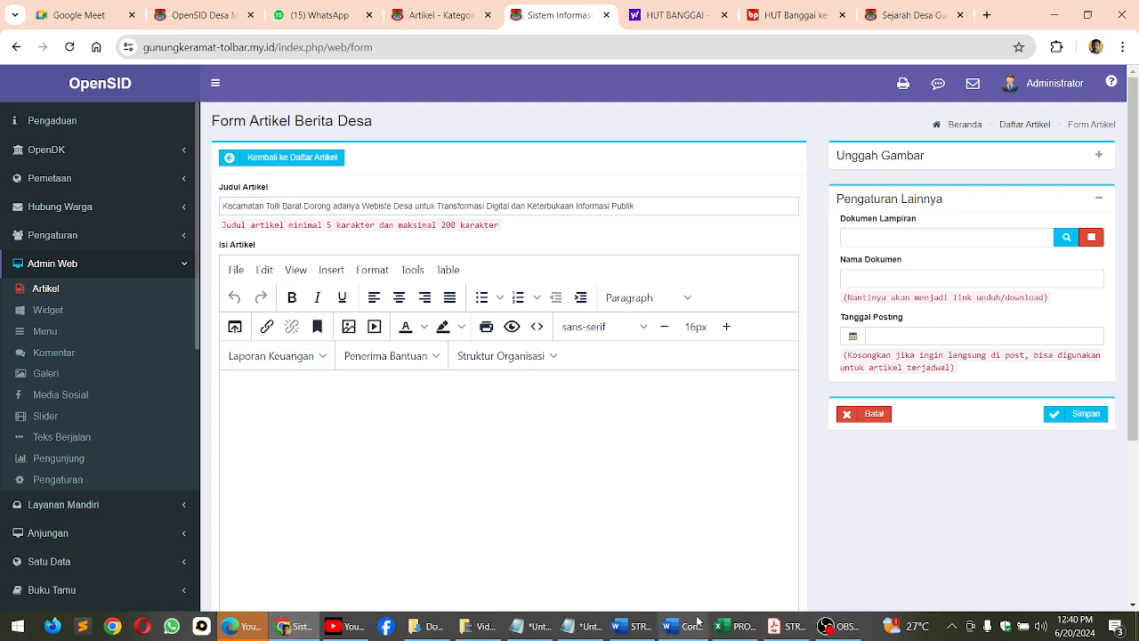
Copy the full news text below the headline in Contoh Berita.docx into the article's content
click(687, 627)
drag(341, 368, 770, 552)
scroll(772, 548, down, 5)
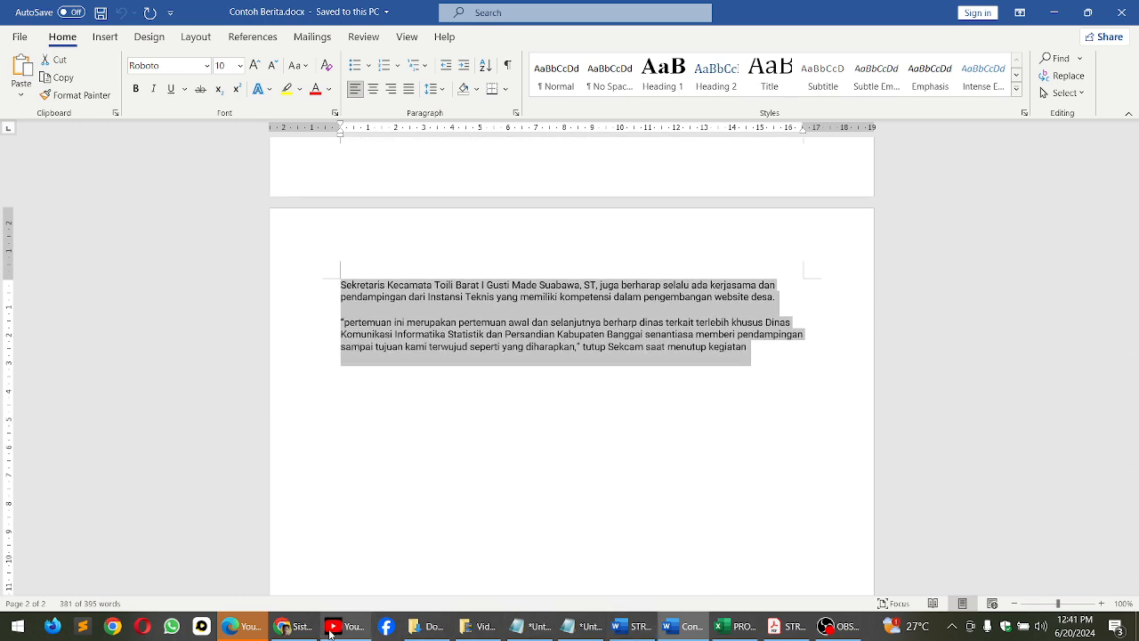
click(294, 625)
click(263, 436)
key(ctrl+v)
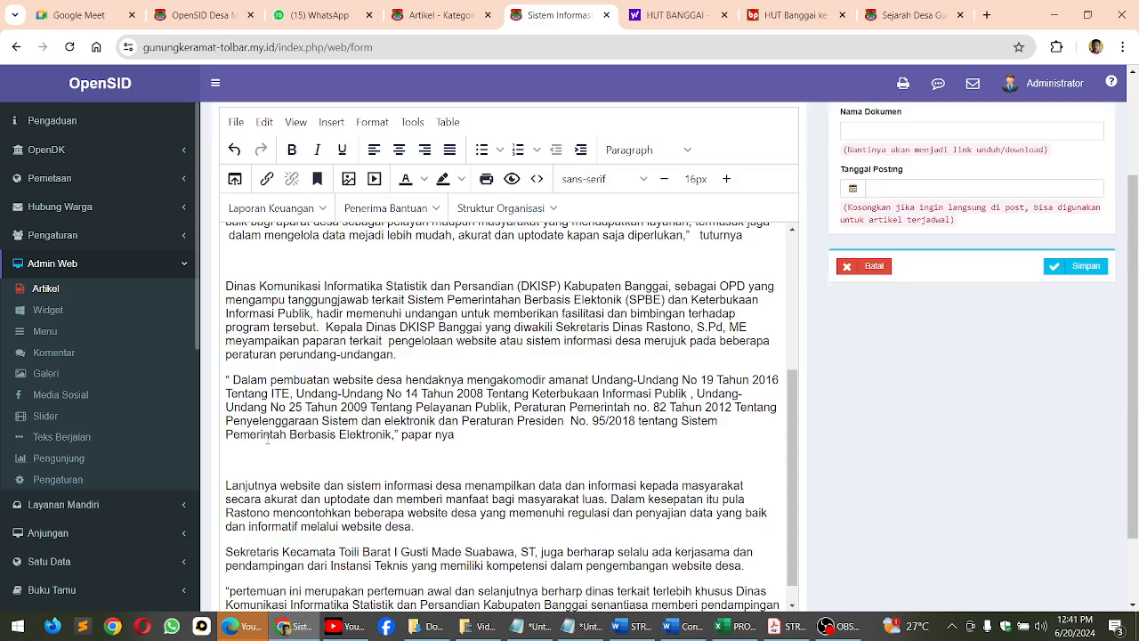
Remove the blank lines between the paragraphs and above the first paragraph of the article's content
scroll(343, 385, up, 3)
drag(275, 508, 275, 489)
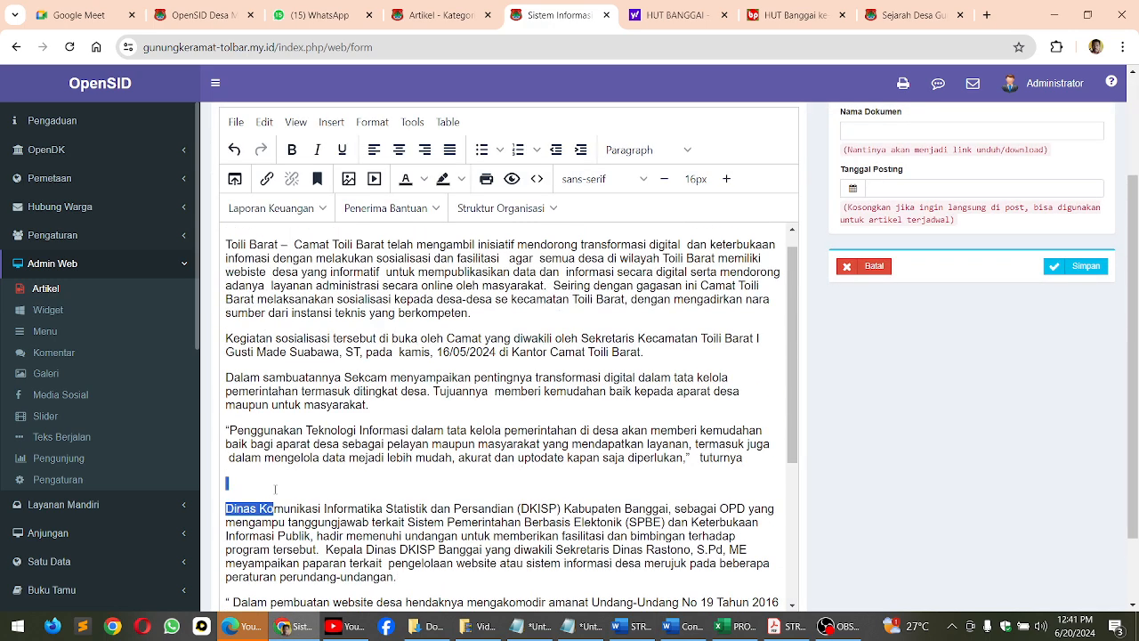
click(275, 487)
key(BackSpace)
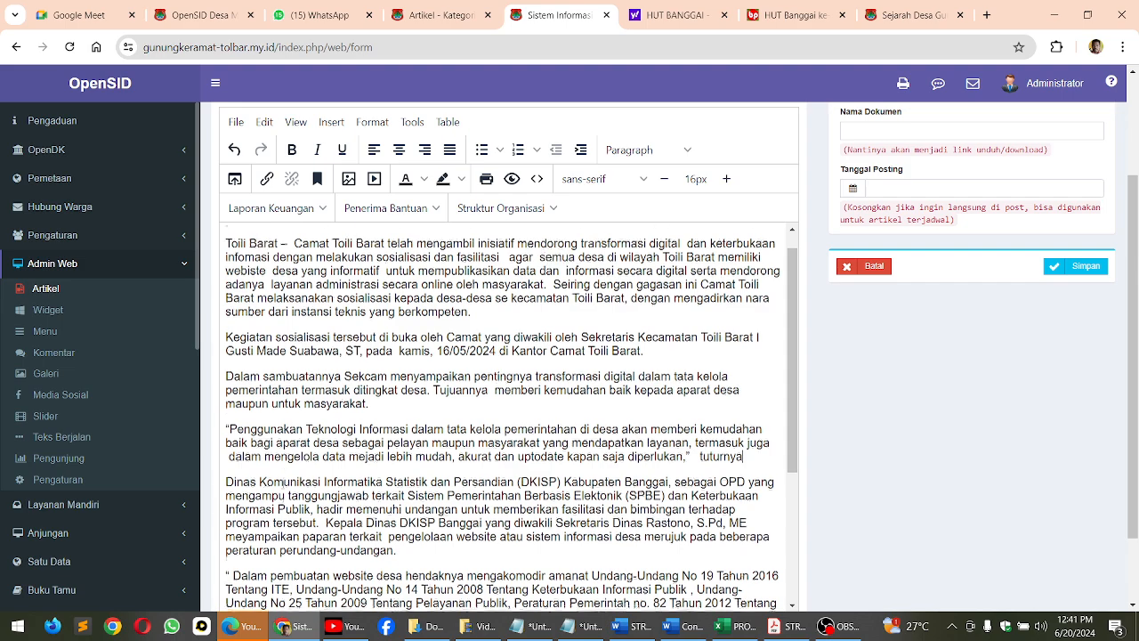
scroll(281, 481, down, 2)
scroll(260, 515, down, 2)
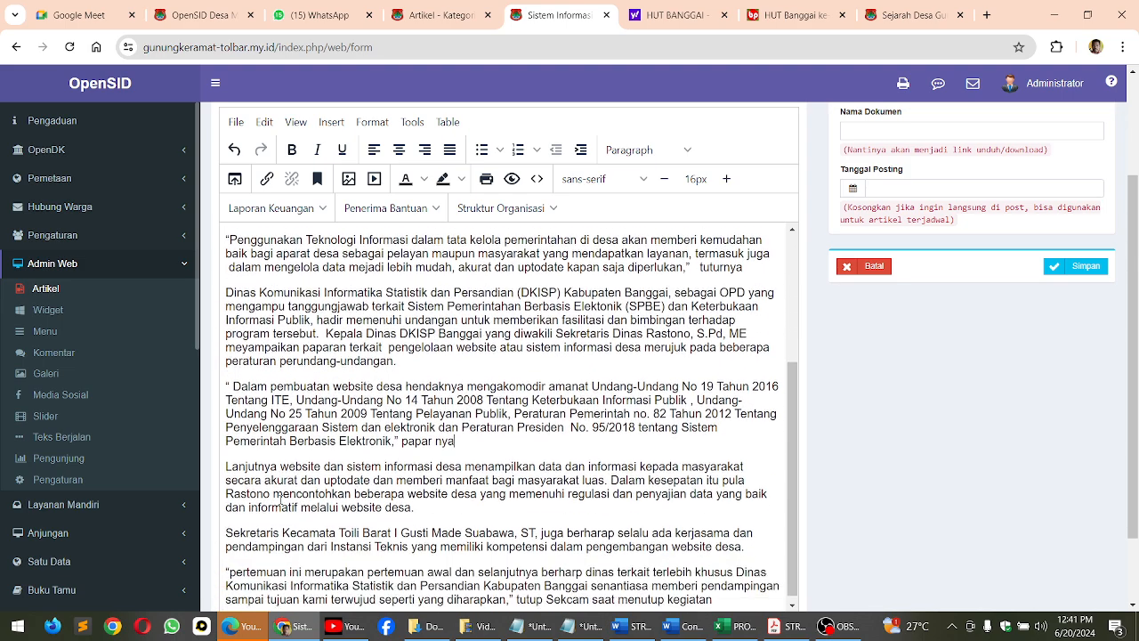
drag(794, 528, 797, 389)
scroll(796, 389, up, 2)
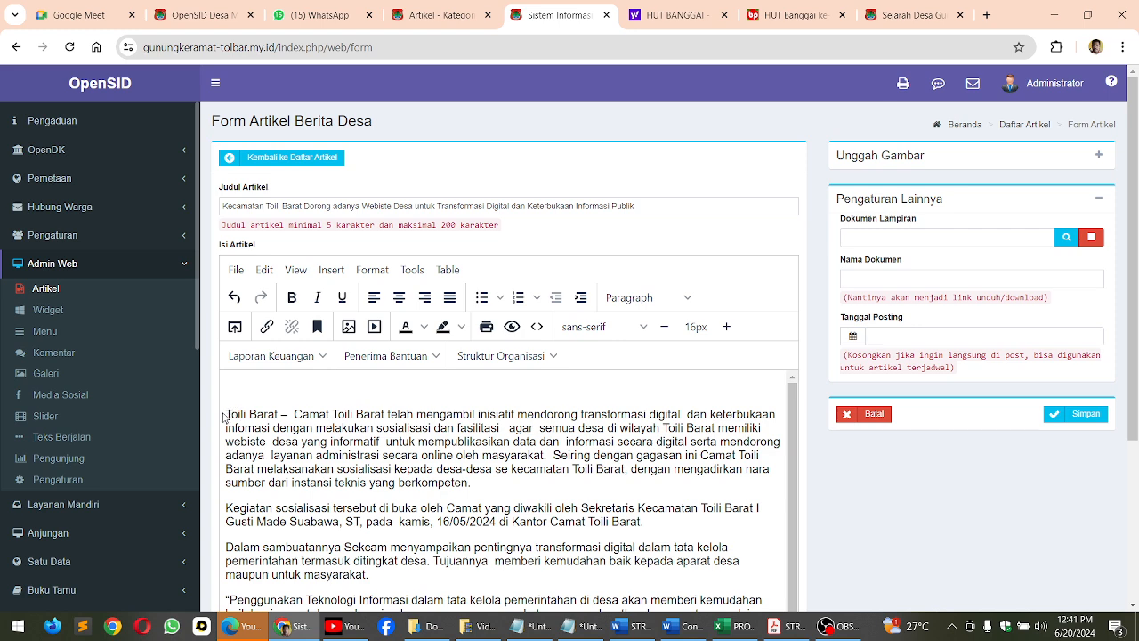
click(299, 385)
key(Delete)
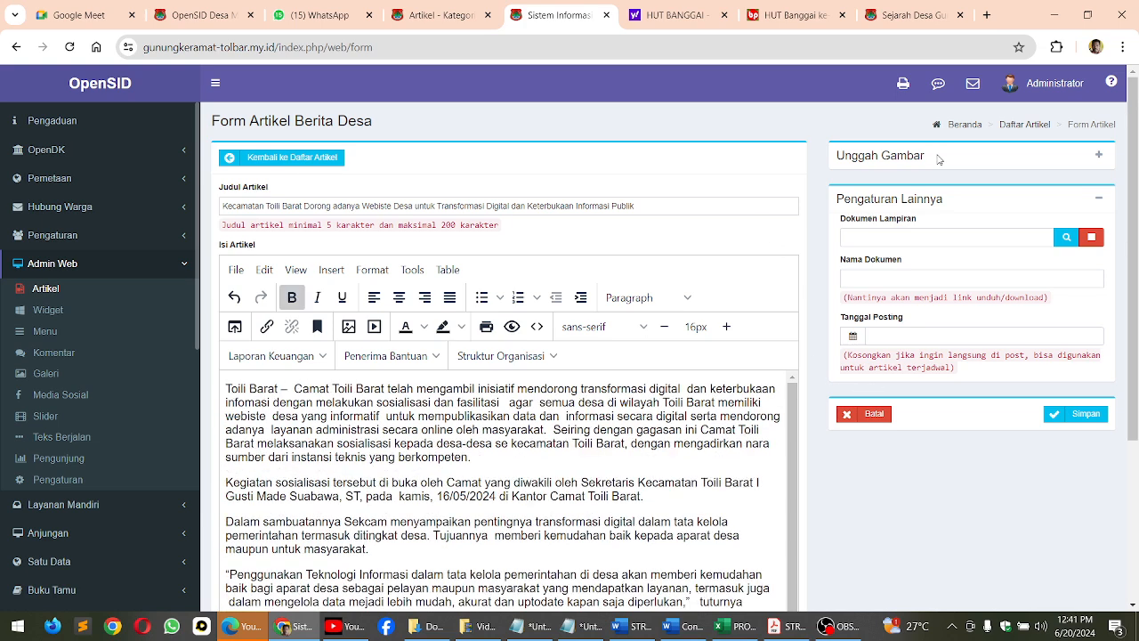
click(1099, 155)
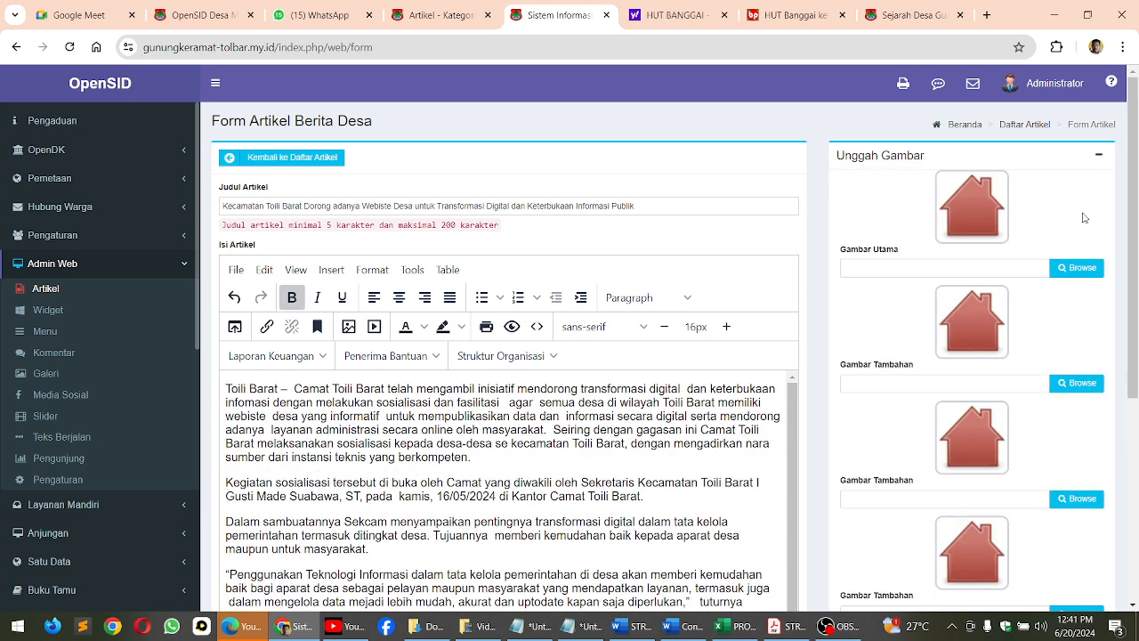
click(1077, 269)
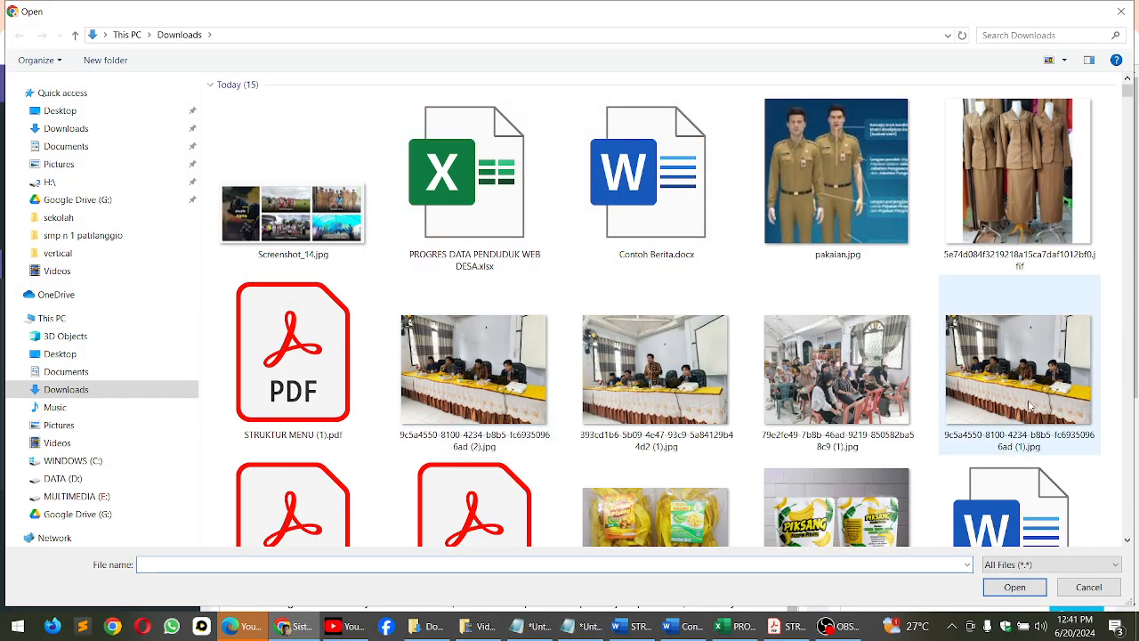
click(661, 377)
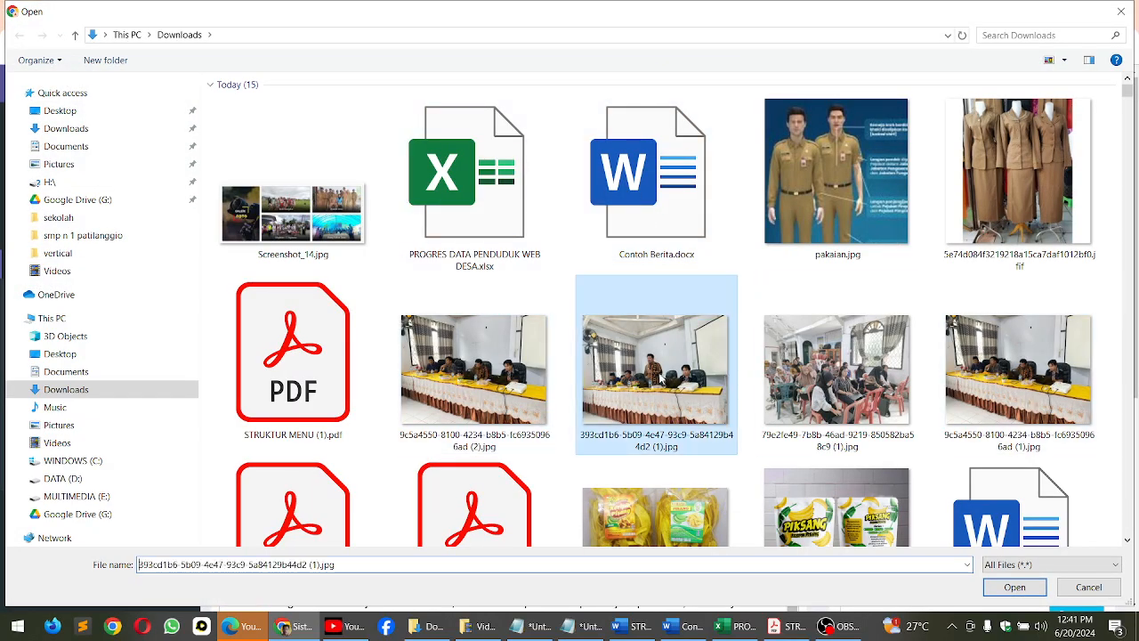
double_click(661, 376)
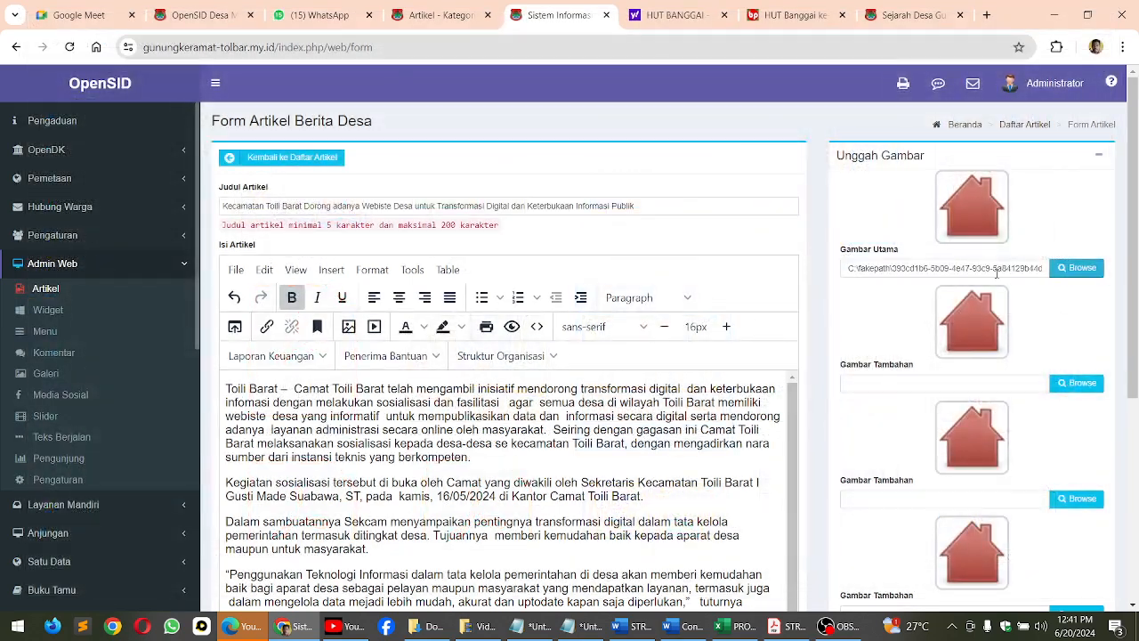
click(1068, 384)
double_click(845, 379)
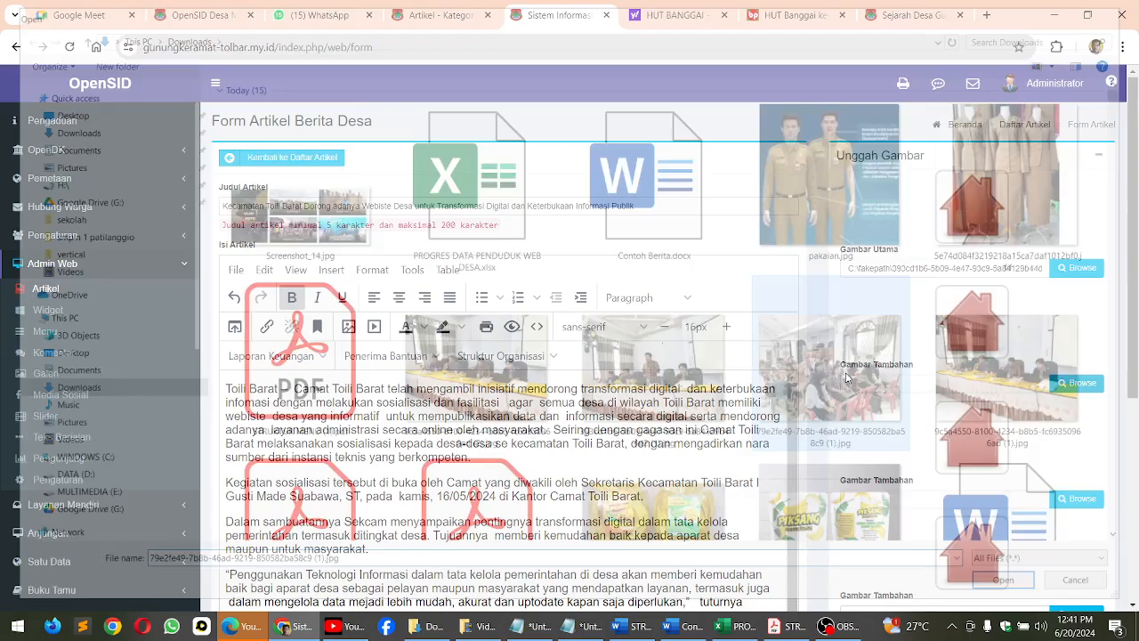
Save the article and turn on its slide display in the Berita Desa article list
scroll(1133, 458, down, 3)
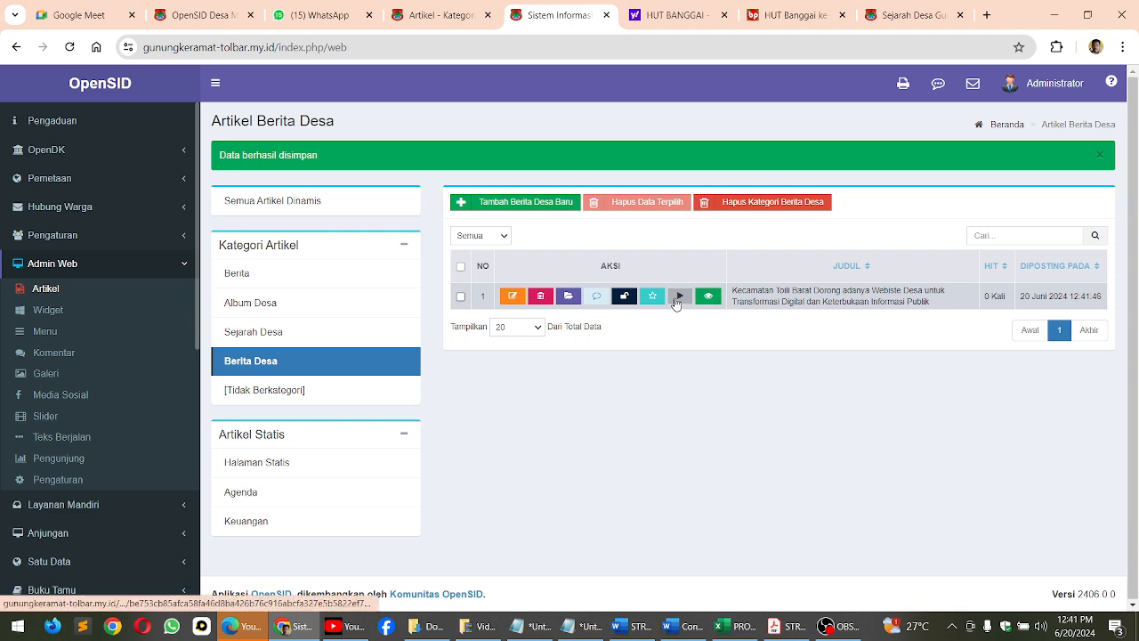
click(677, 303)
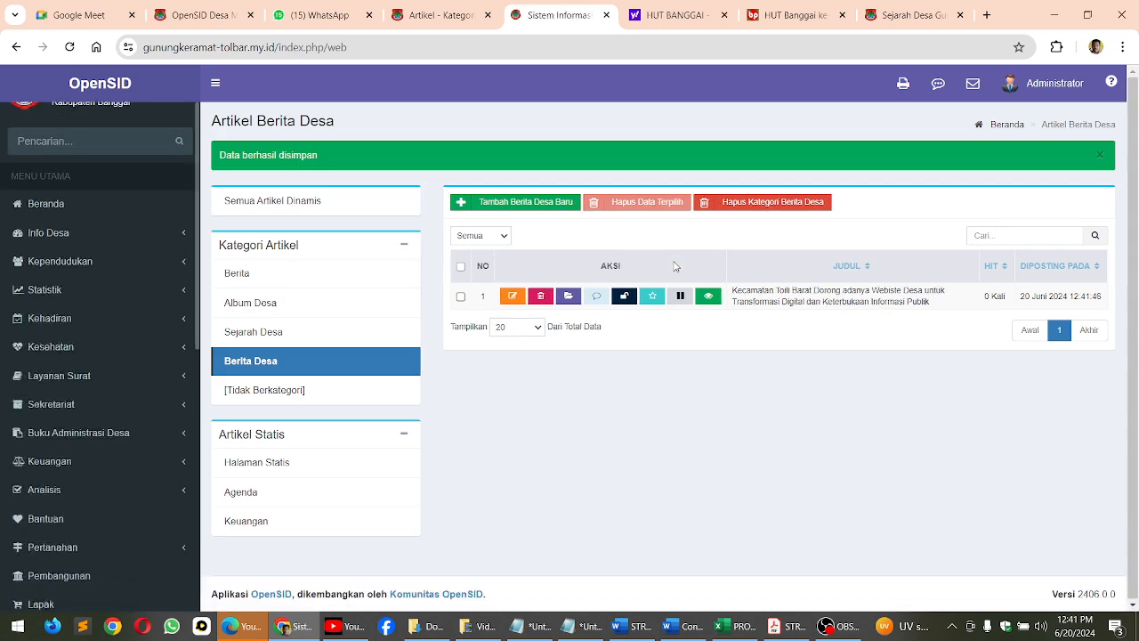
Reload the public Gunung Kramat site, switch to the side menu layout and open the Berita Desa category page
click(207, 16)
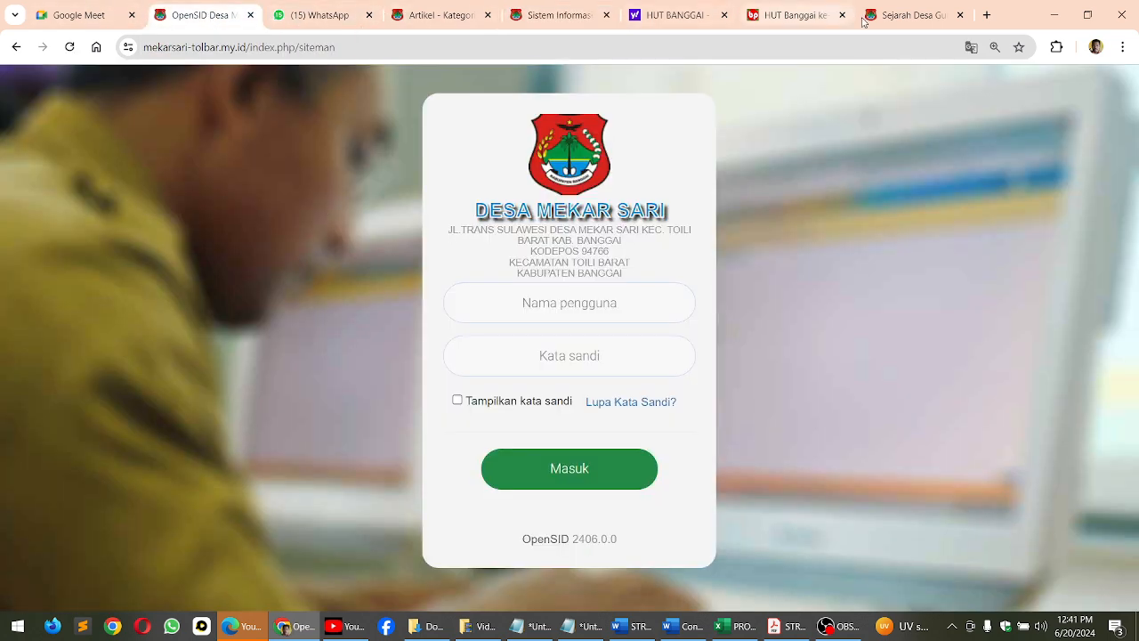
click(912, 16)
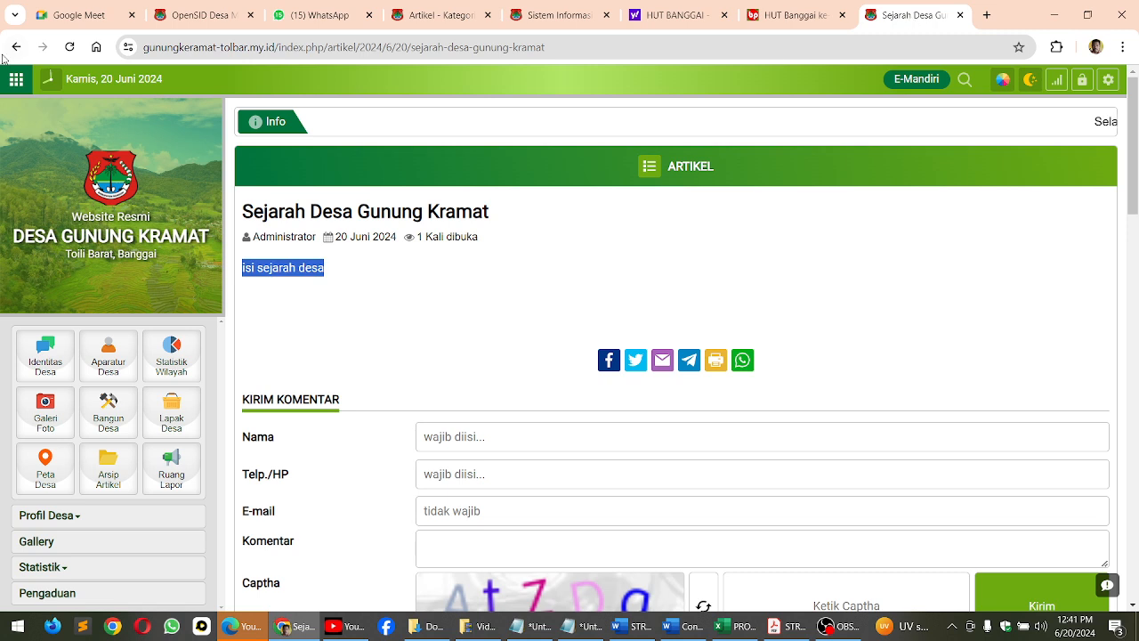
click(69, 47)
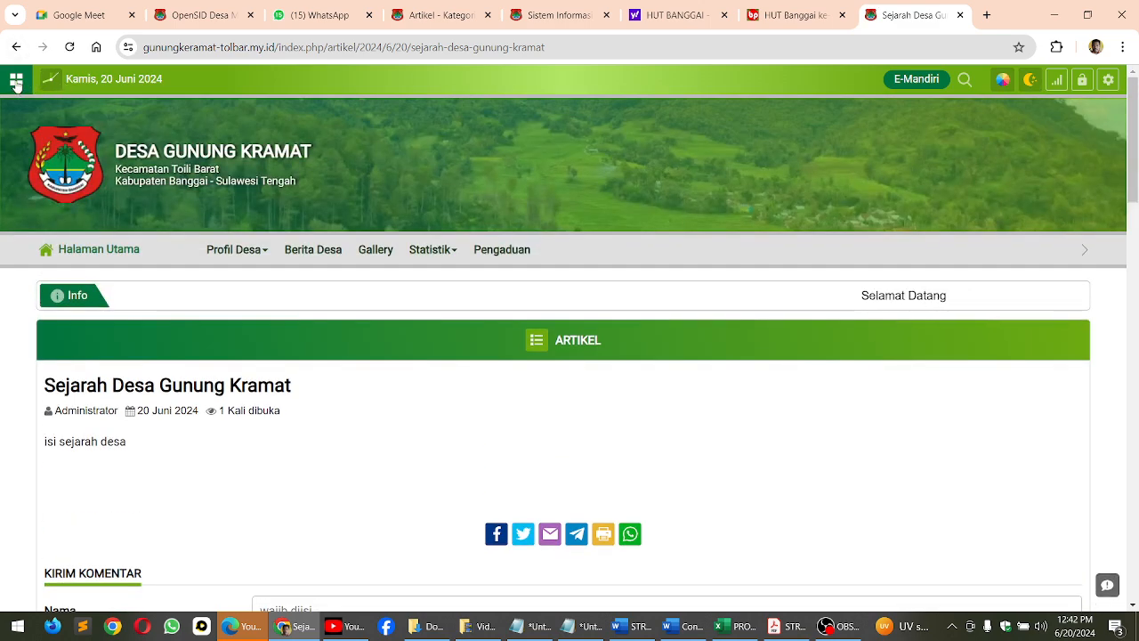
click(16, 82)
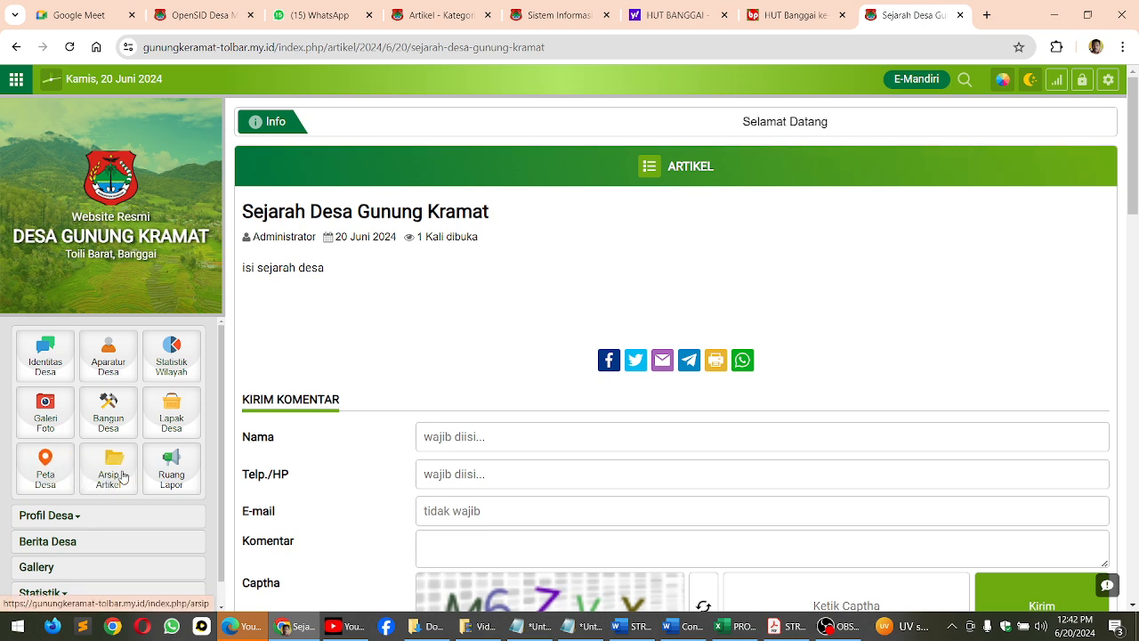
scroll(125, 472, down, 2)
scroll(127, 469, down, 2)
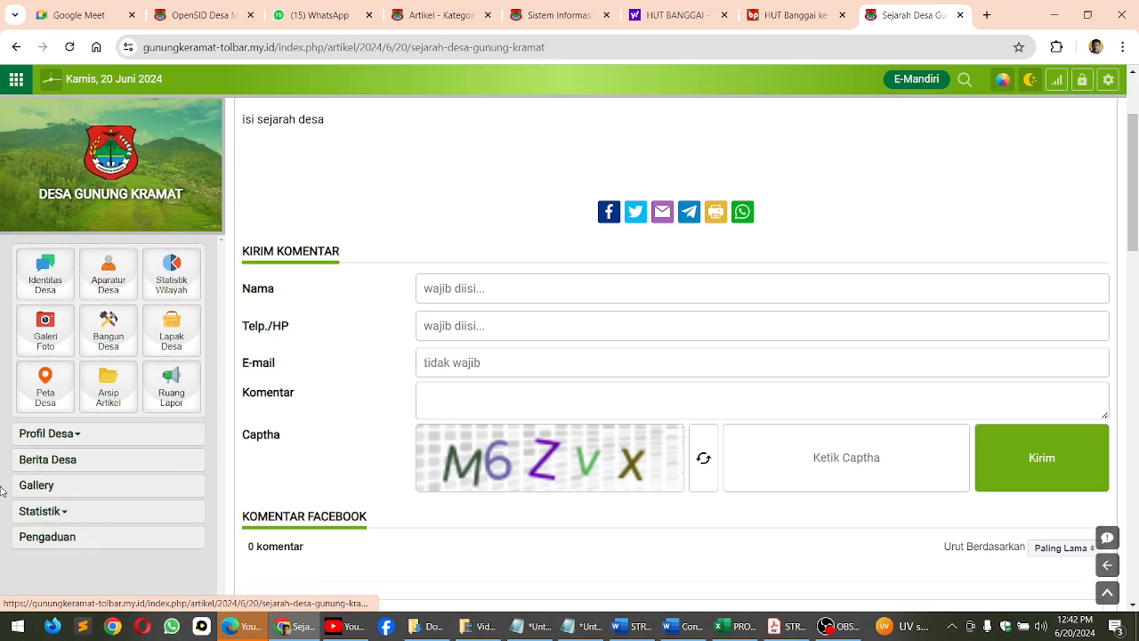
click(52, 460)
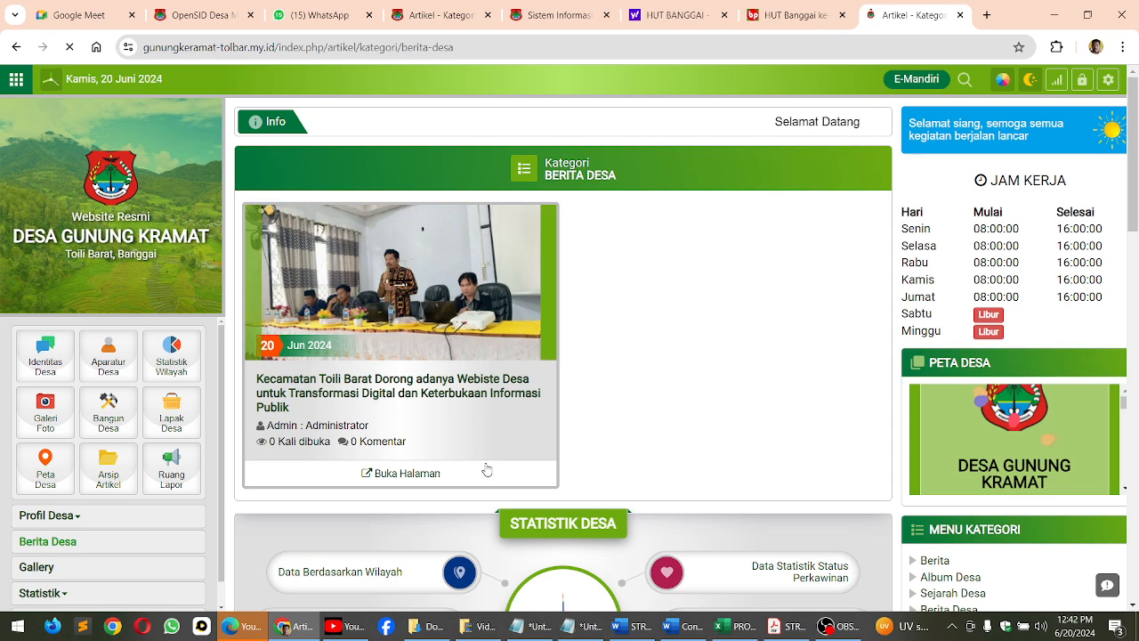
Open the Kecamatan Toili Barat article, review its photos, text and comment form, and return to the site's home page
mouse_move(389, 436)
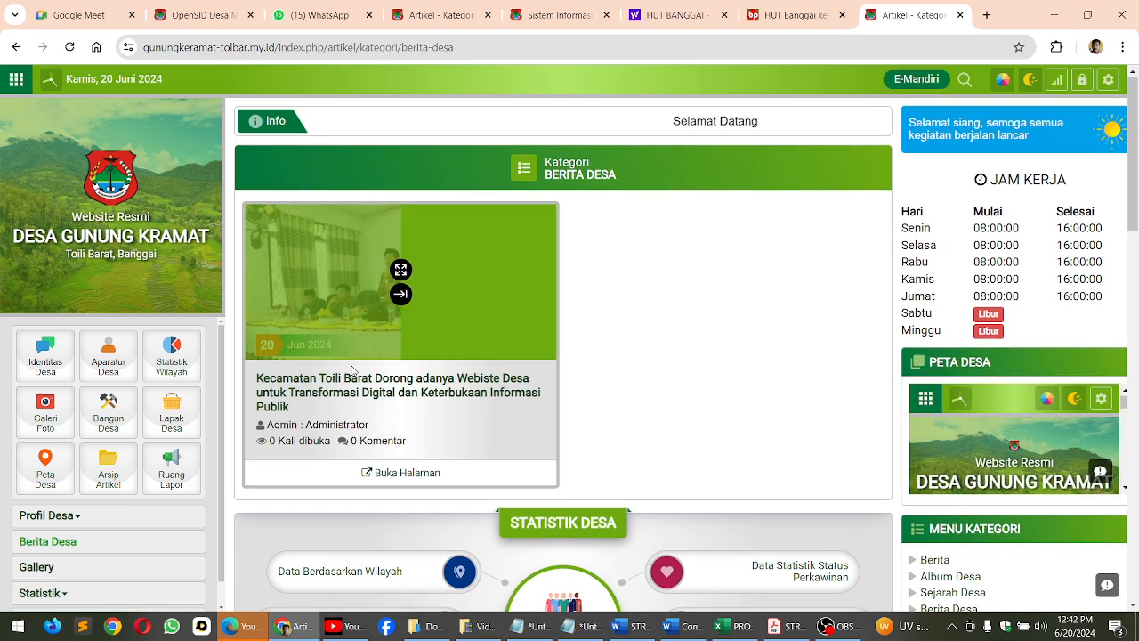
click(398, 390)
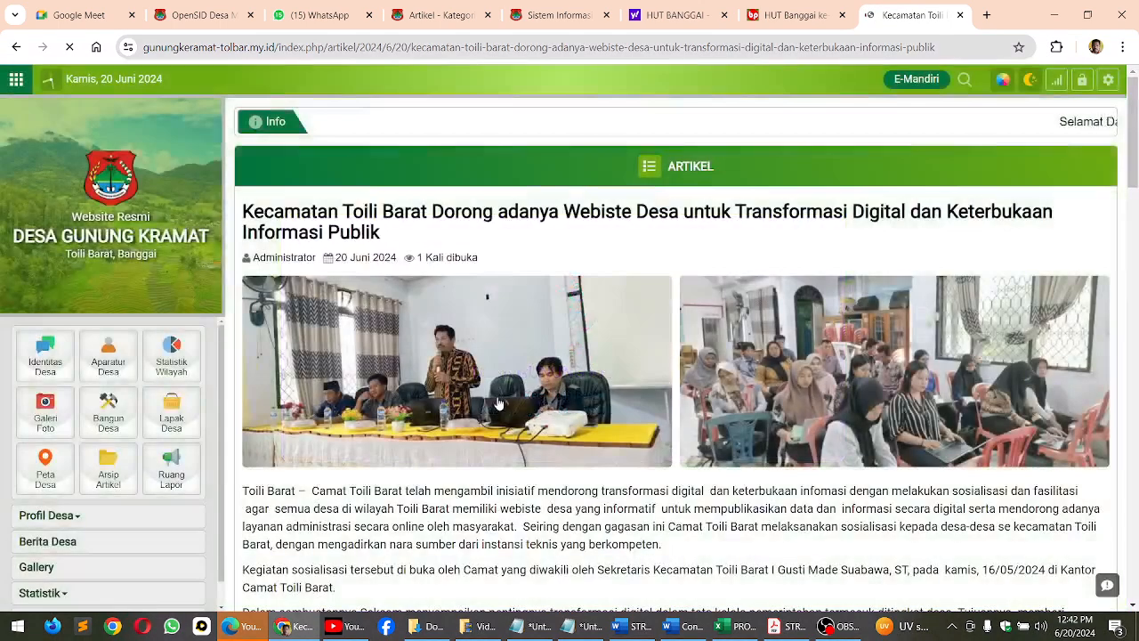
scroll(498, 399, down, 10)
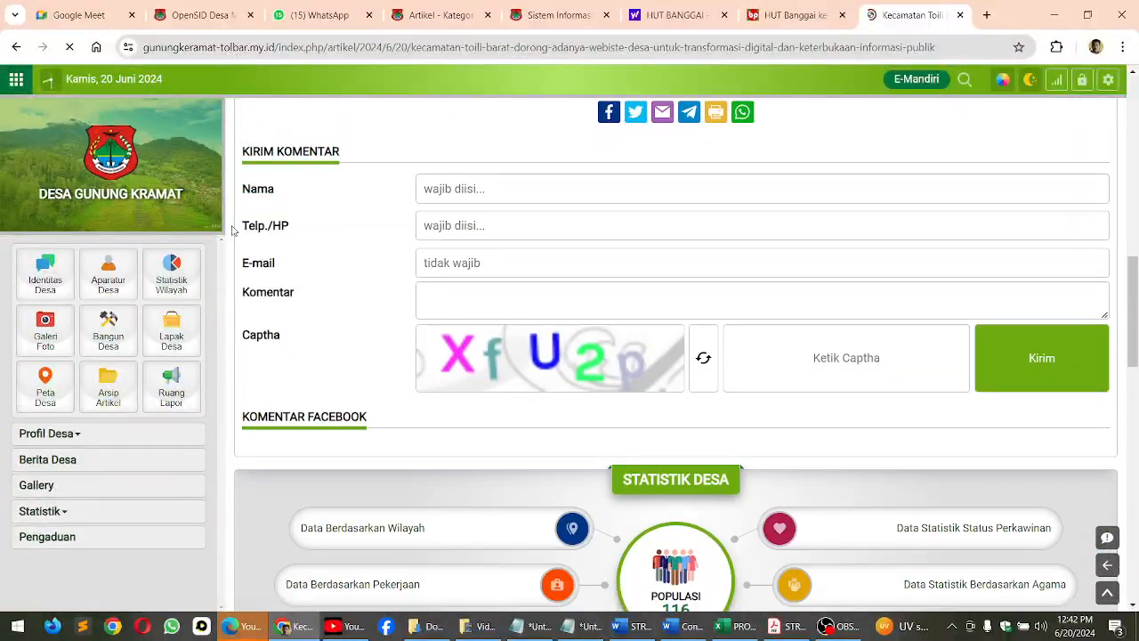
click(423, 188)
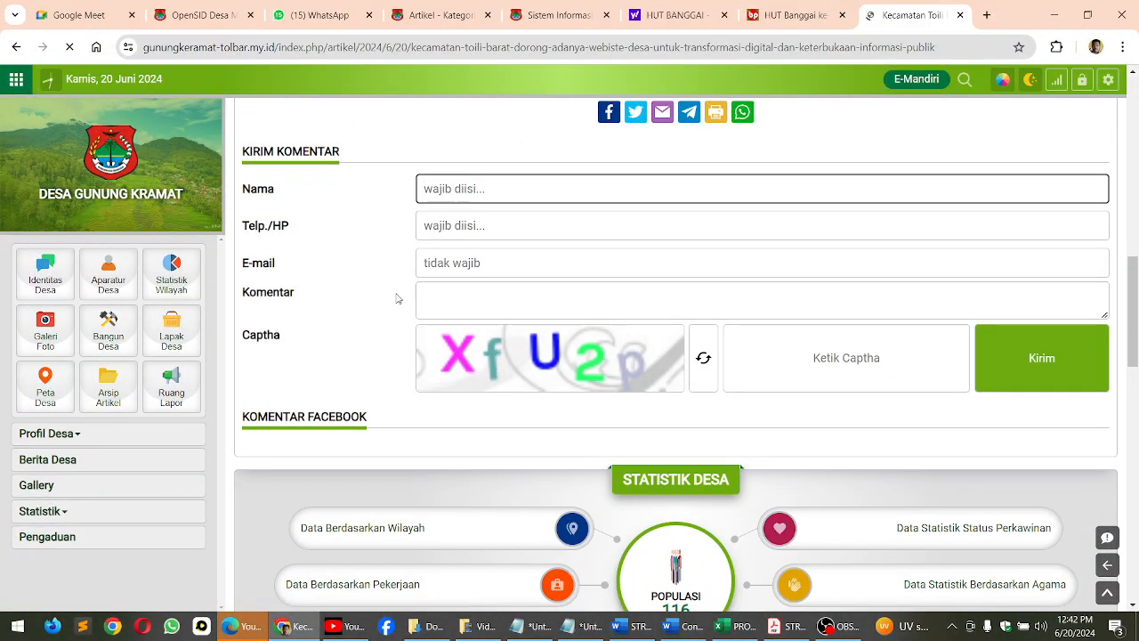
scroll(632, 445, up, 2)
scroll(640, 427, up, 1)
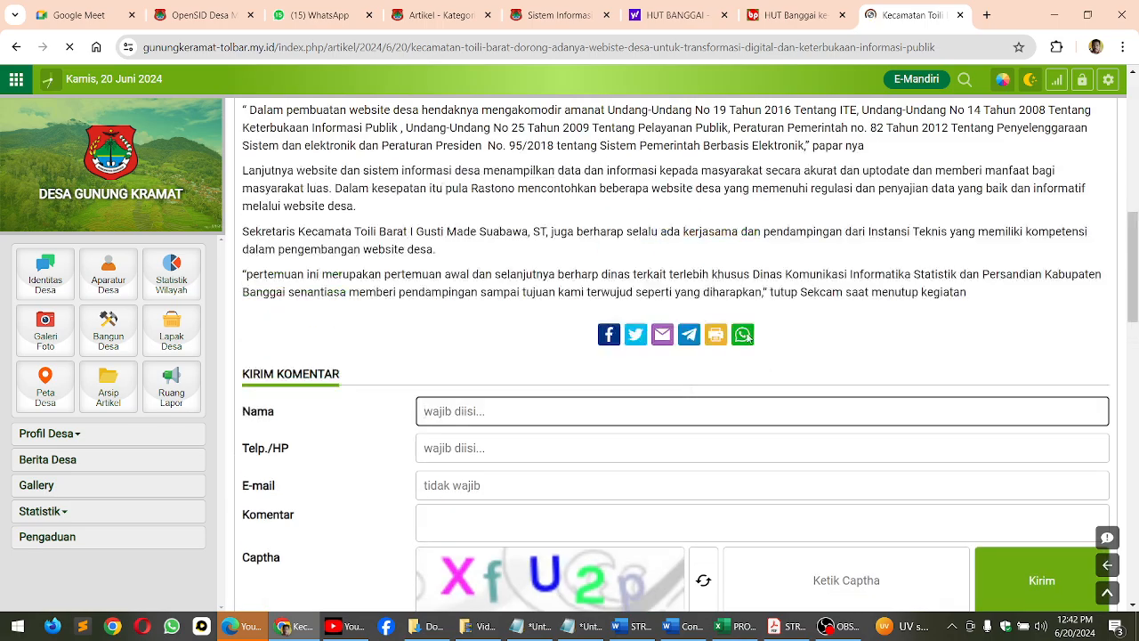
scroll(707, 392, up, 8)
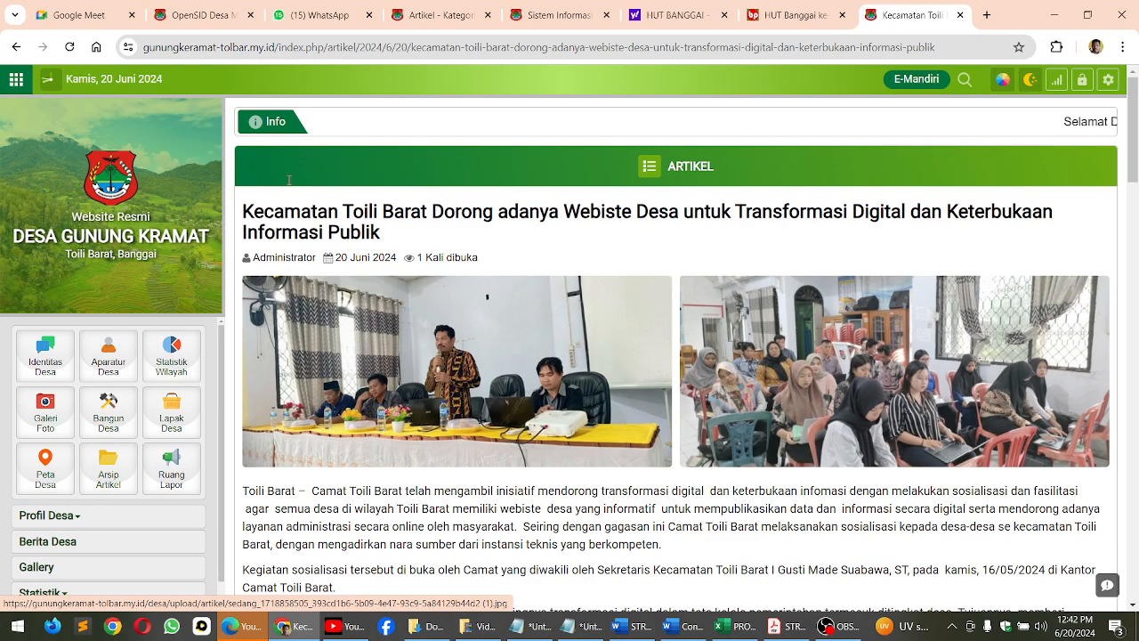
click(140, 189)
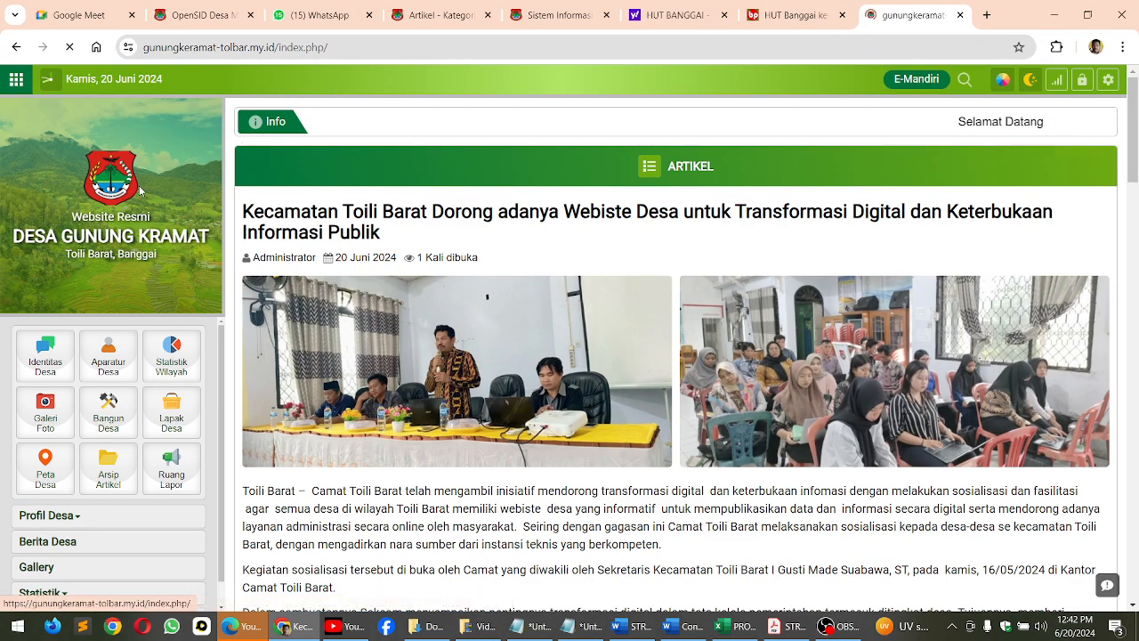